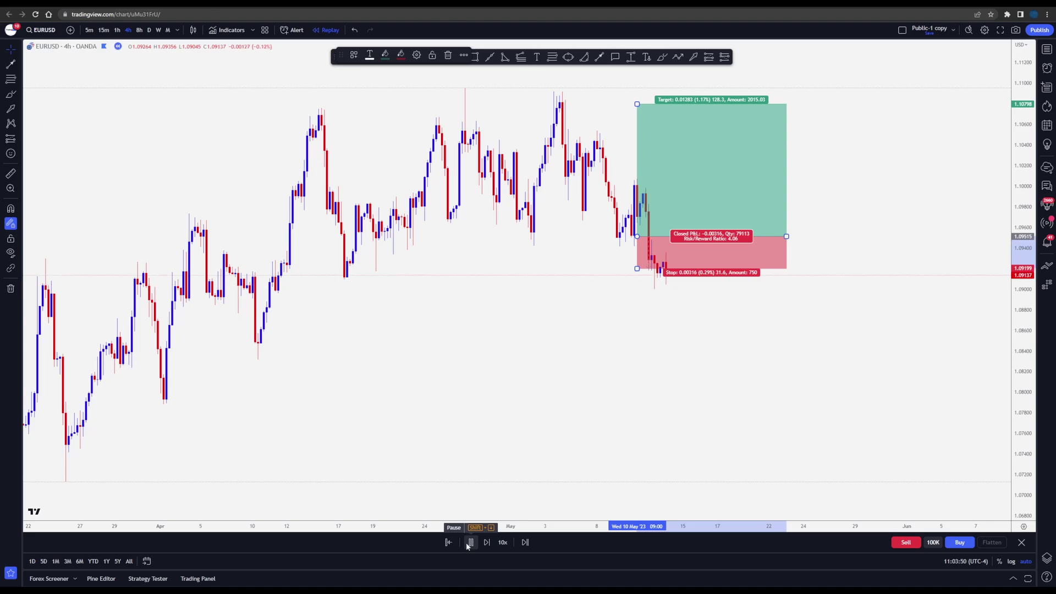
# Pause the bar replay on the EURUSD 4-hour chart
pyautogui.click(468, 542)
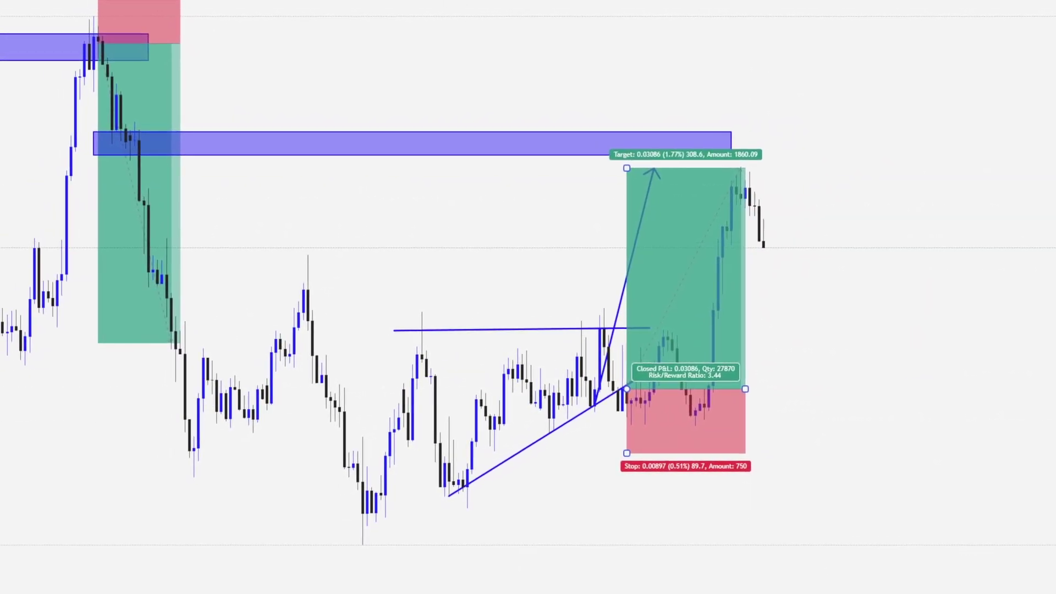
# Draw two descending trend lines that enclose the pullback after the sharp rally
pyautogui.click(670, 179)
pyautogui.click(762, 256)
pyautogui.click(659, 220)
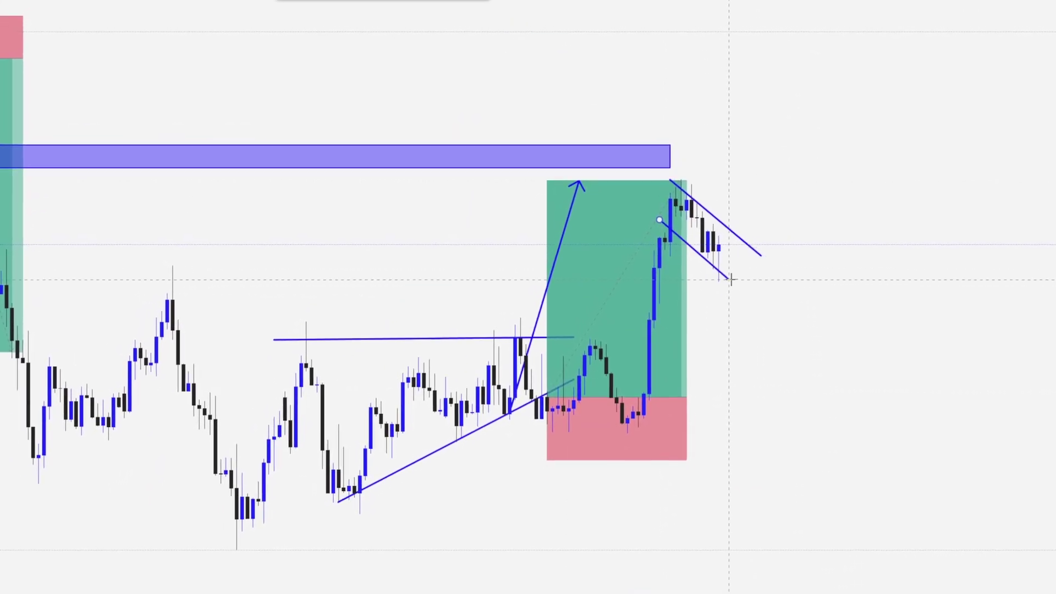
pyautogui.click(731, 280)
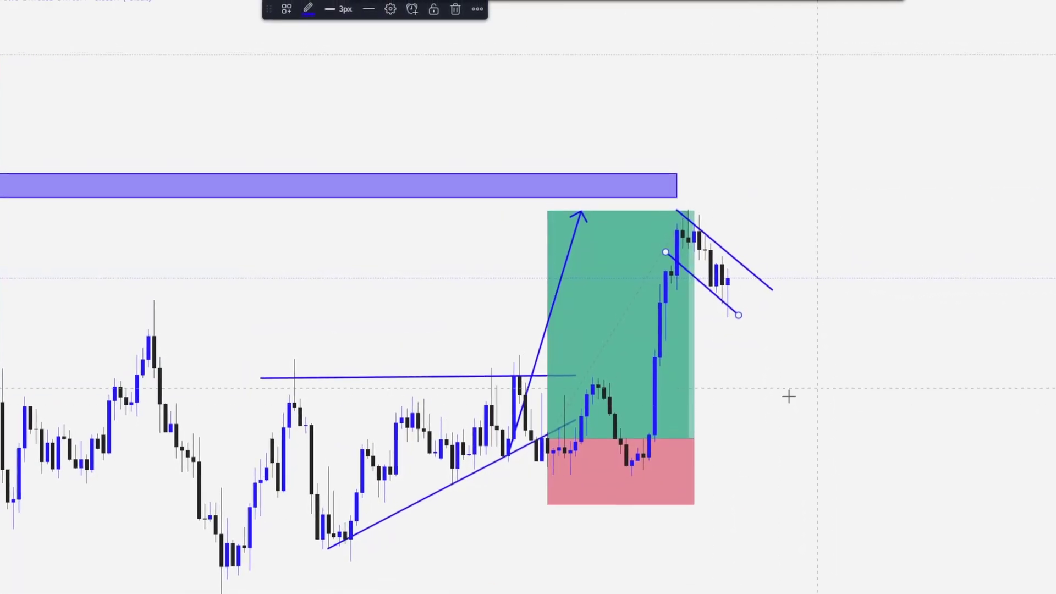
# Place a long position at the pullback's latest candle, target about 329.4 and stop about 89.7, and move the projection arrow onto it
pyautogui.click(721, 281)
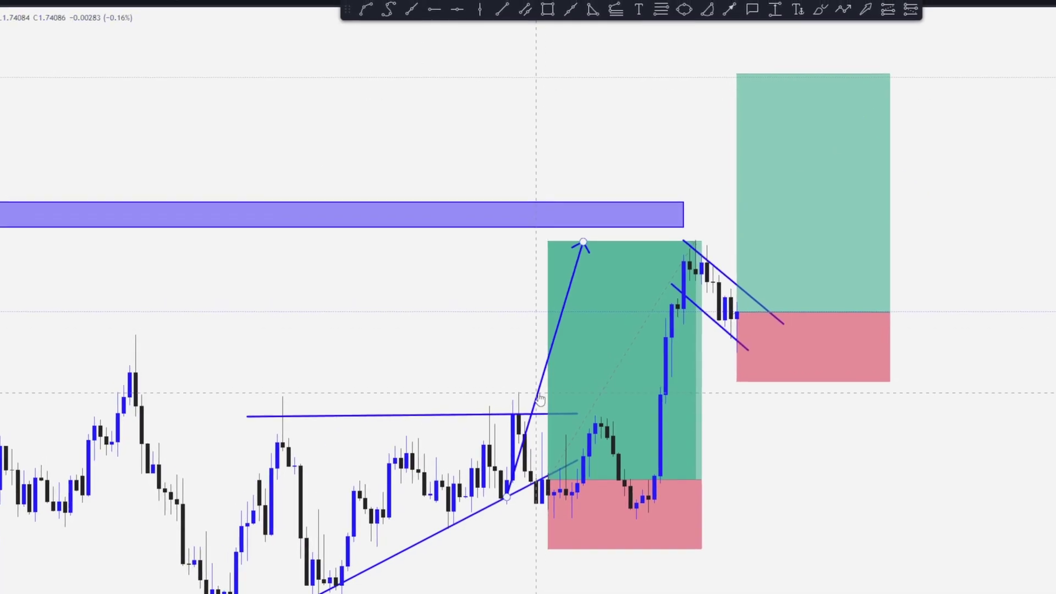
pyautogui.moveTo(540, 398); pyautogui.dragTo(795, 230)
pyautogui.click(814, 165)
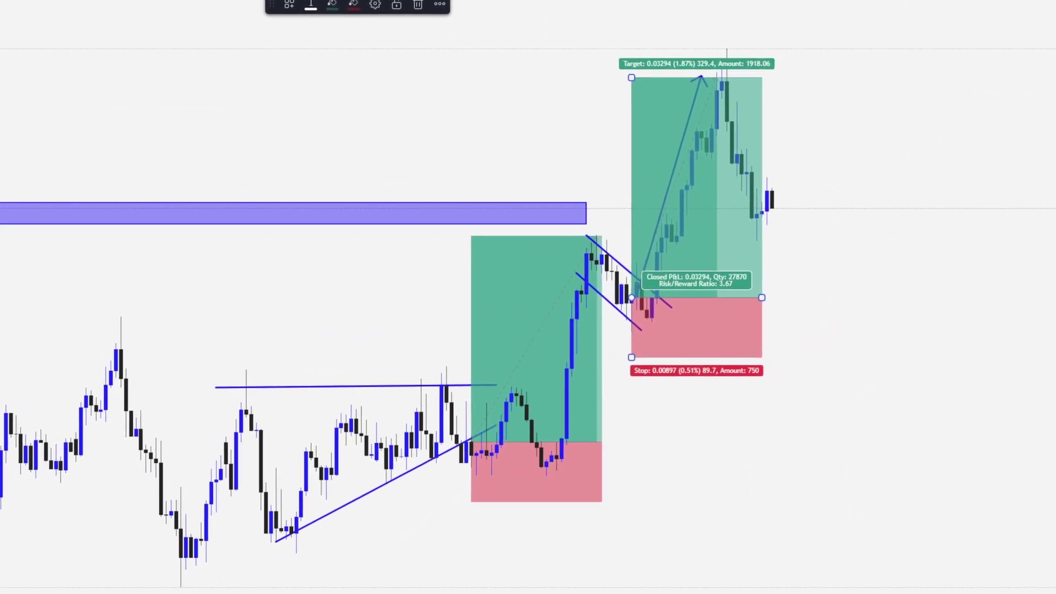
# Draw a rectangle zone along the previous swing high and apply the 2-Resistance Level template to it
pyautogui.moveTo(562, 238); pyautogui.dragTo(817, 254)
pyautogui.click(289, 8)
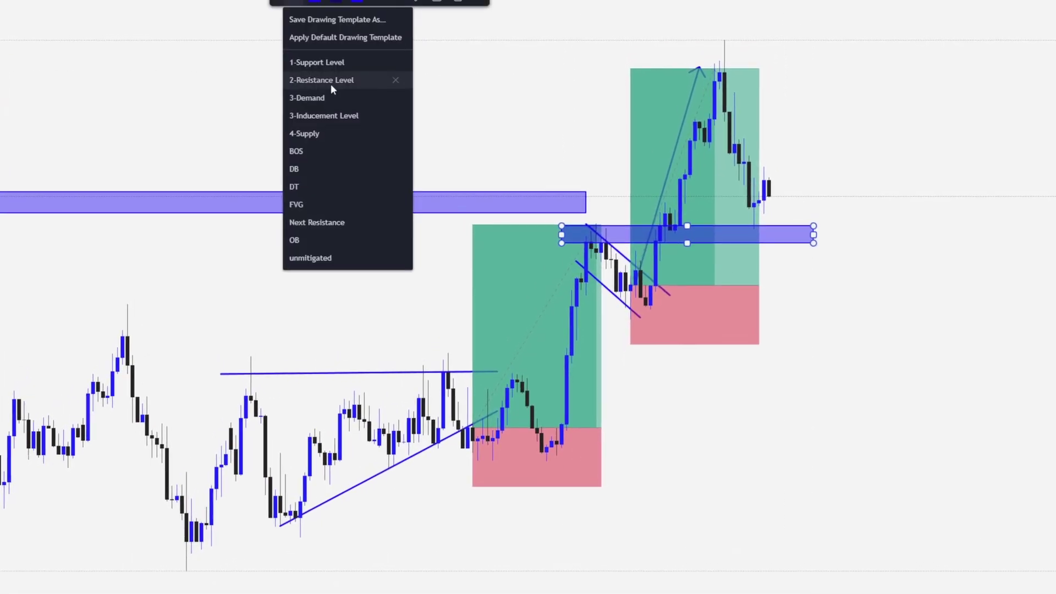
pyautogui.click(332, 85)
# Place a long position at the latest candle above the new zone, narrow it and raise its target to about 244.3
pyautogui.rightClick(770, 280)
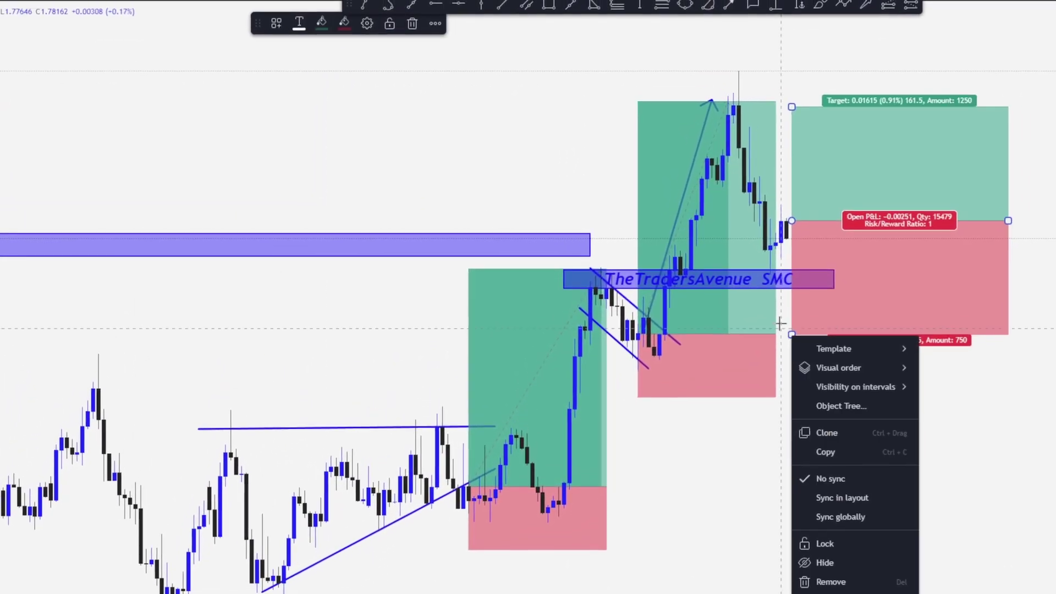
pyautogui.press('Escape')
pyautogui.moveTo(792, 107); pyautogui.dragTo(792, 57)
pyautogui.moveTo(1008, 220); pyautogui.dragTo(903, 225)
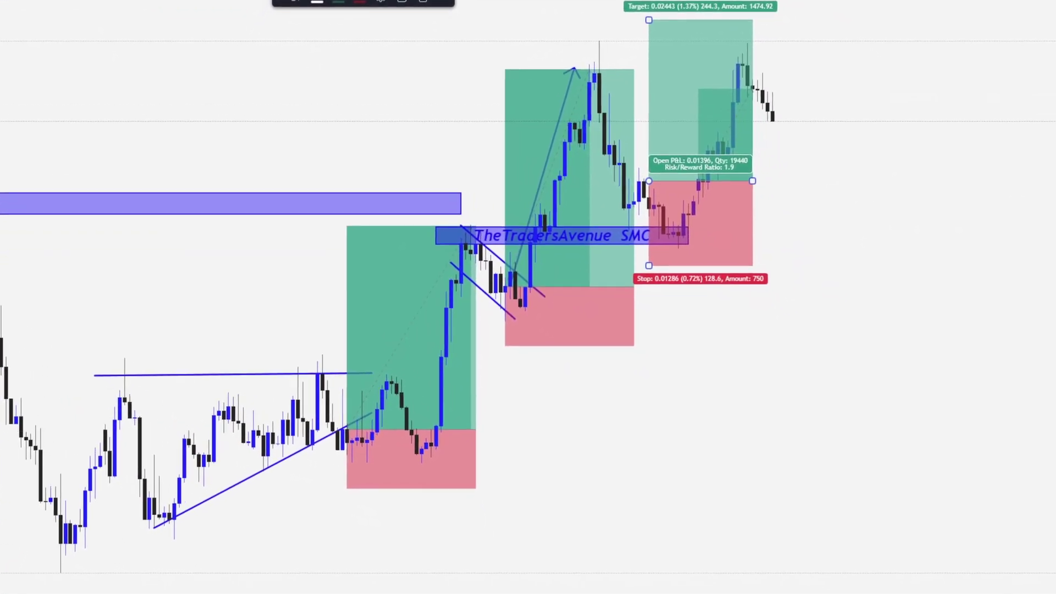
pyautogui.click(811, 187)
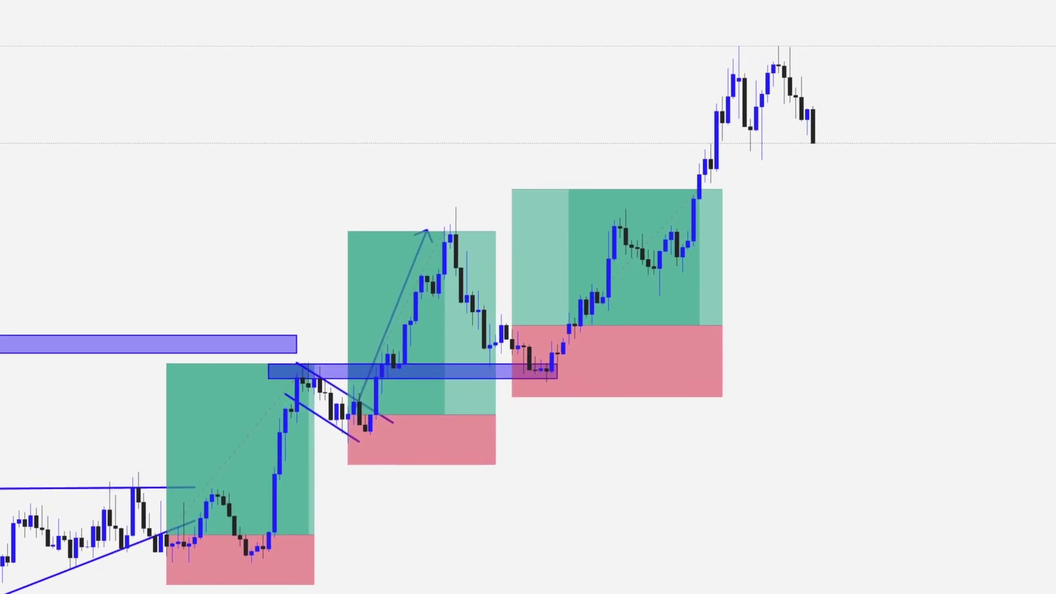
# Draw two converging trend lines above and below the consolidation at the recent highs
pyautogui.click(721, 42)
pyautogui.click(909, 118)
pyautogui.click(722, 135)
pyautogui.click(891, 158)
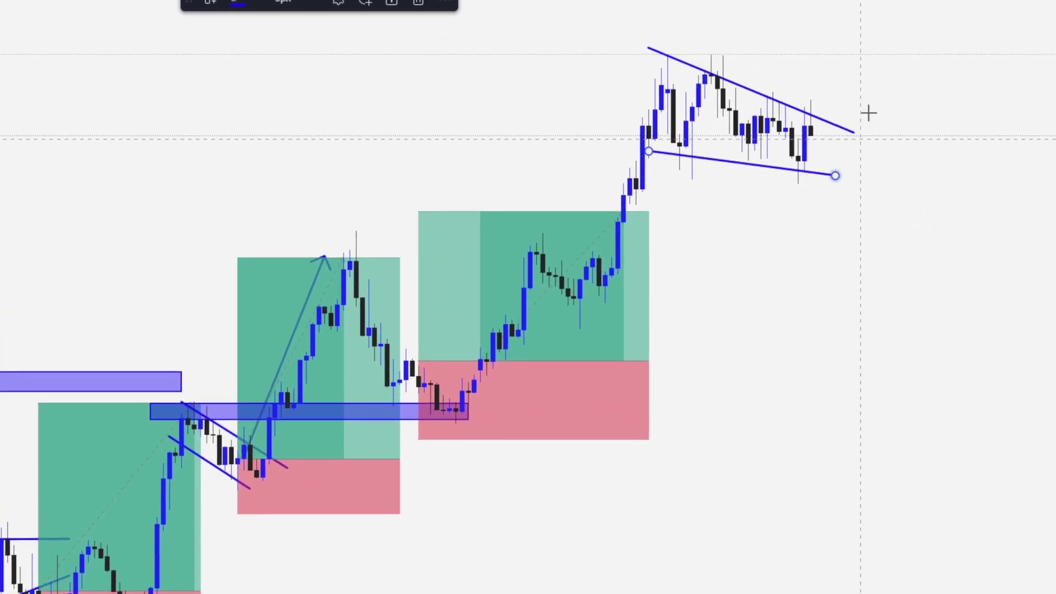
# Place a long position at the consolidation's latest candle and raise its target well above the recent highs
pyautogui.click(813, 128)
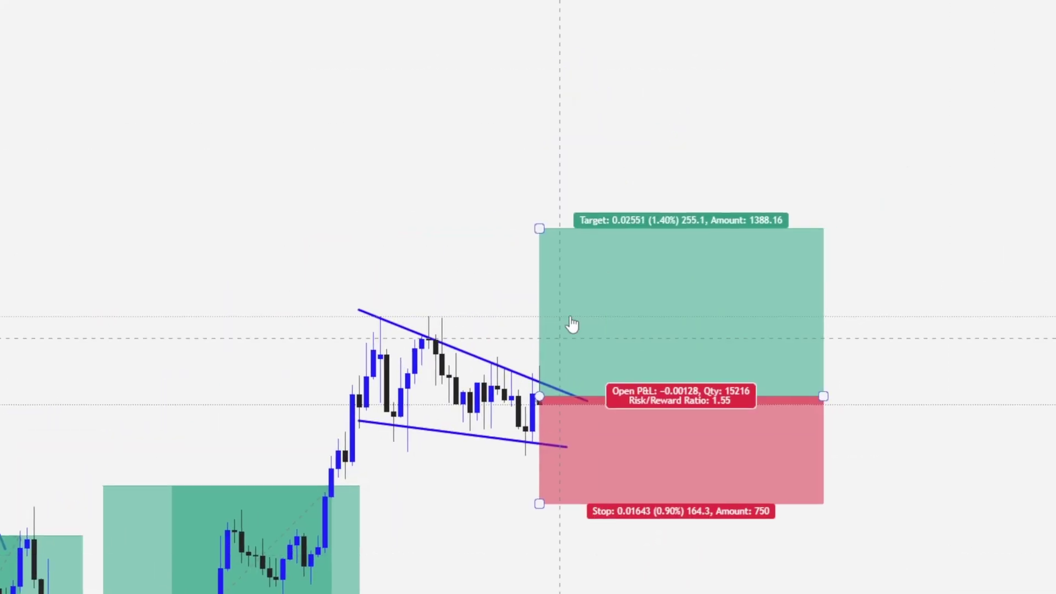
pyautogui.moveTo(540, 227); pyautogui.dragTo(490, 170)
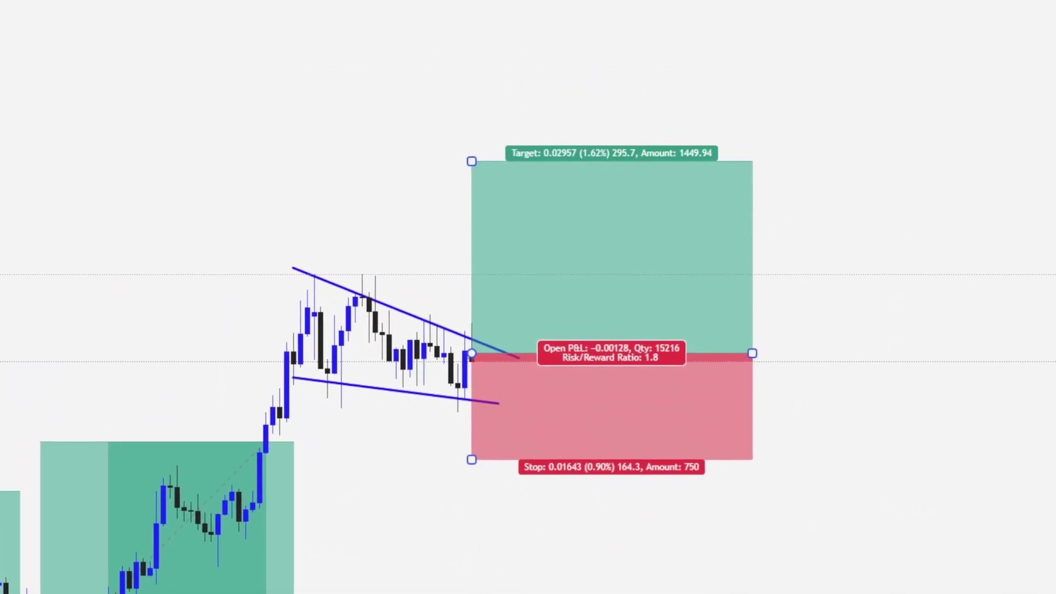
pyautogui.moveTo(217, 550); pyautogui.dragTo(290, 267)
pyautogui.moveTo(472, 353); pyautogui.dragTo(542, 133)
pyautogui.moveTo(471, 162); pyautogui.dragTo(471, 138)
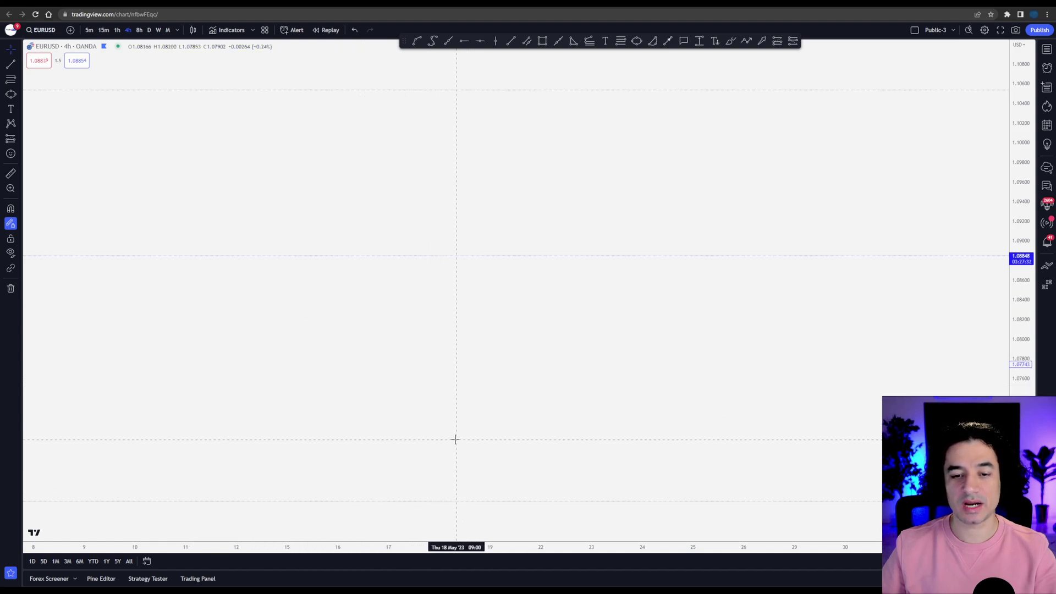
# Draw a path on the empty chart showing a rise, a pullback and a second rise to a higher high
pyautogui.click(746, 41)
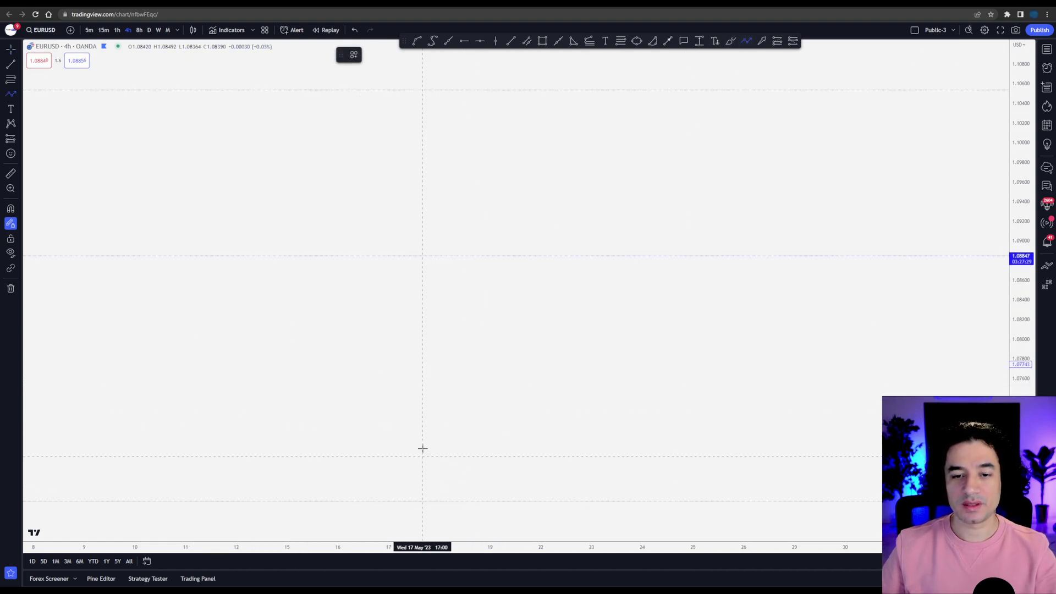
pyautogui.click(422, 434)
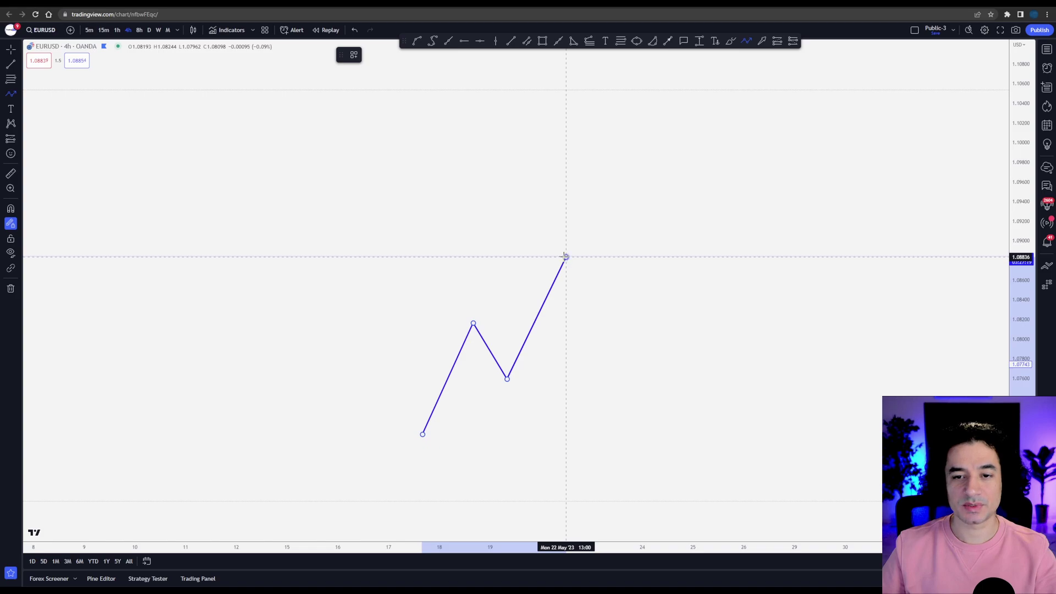
pyautogui.doubleClick(566, 256)
# Add text labels 1, 2 and 3 beside the three legs of the path
pyautogui.click(605, 42)
pyautogui.click(440, 363)
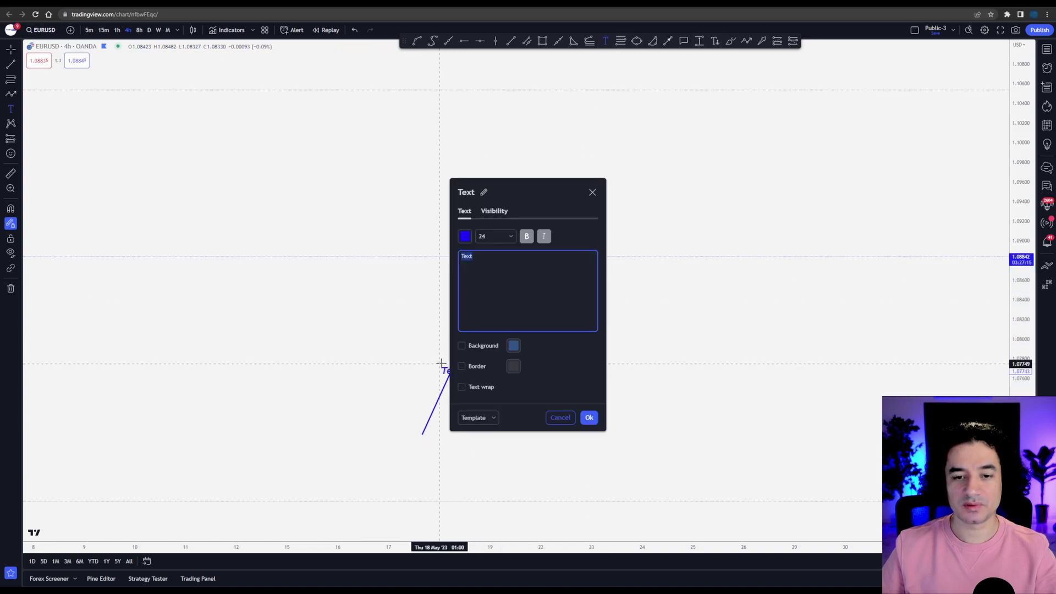
pyautogui.write('1')
pyautogui.click(494, 345)
pyautogui.click(492, 339)
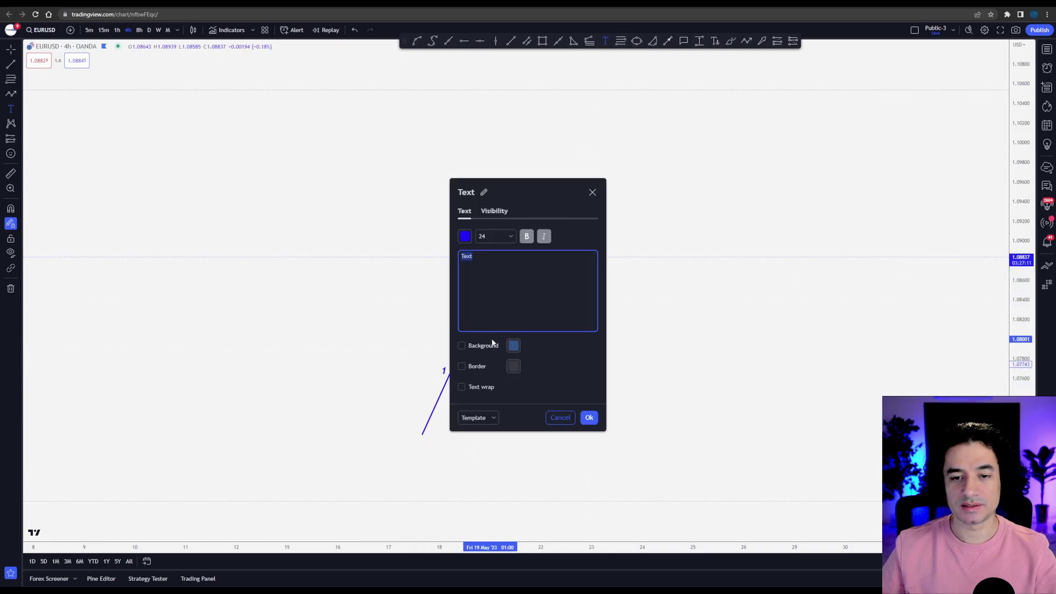
pyautogui.click(590, 418)
pyautogui.click(567, 292)
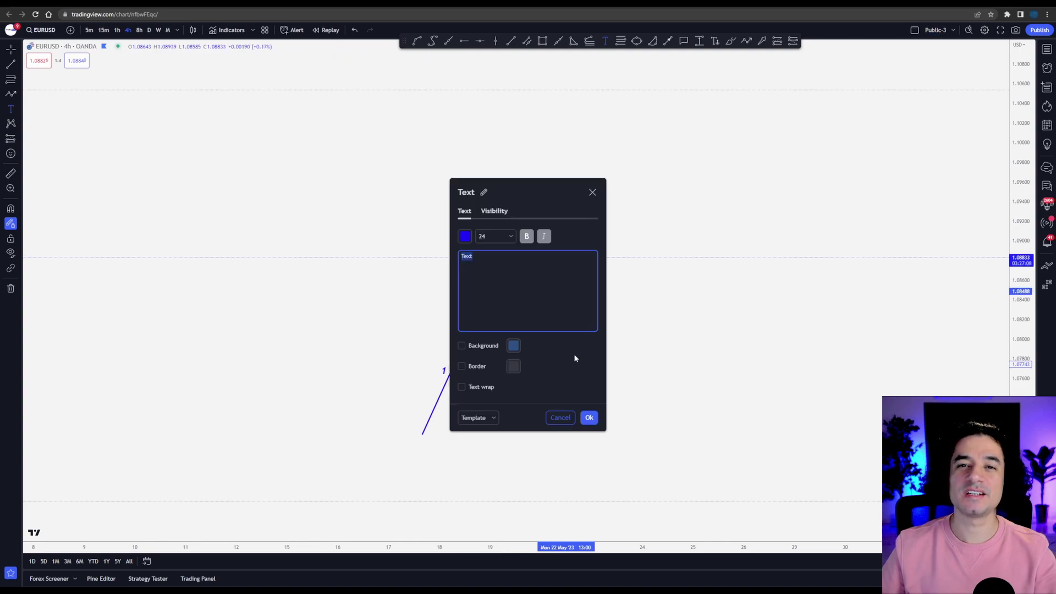
pyautogui.click(589, 416)
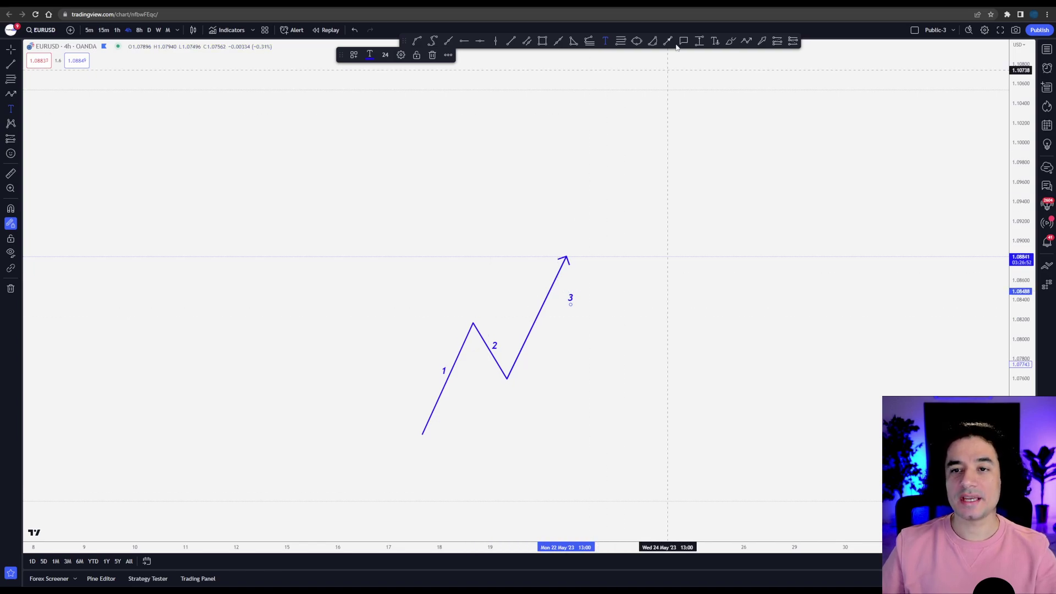
pyautogui.click(511, 41)
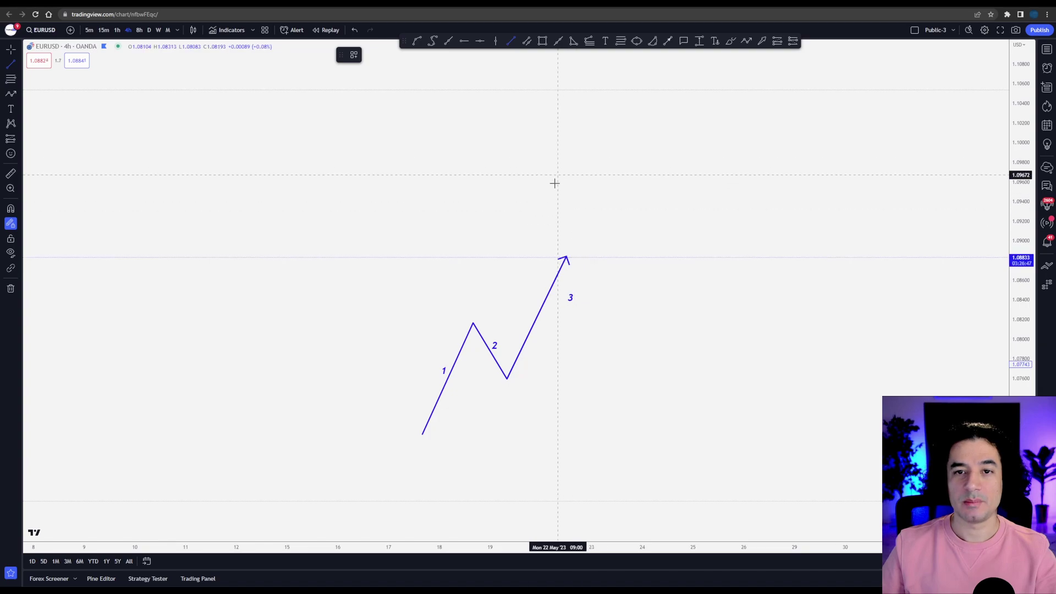
pyautogui.click(566, 256)
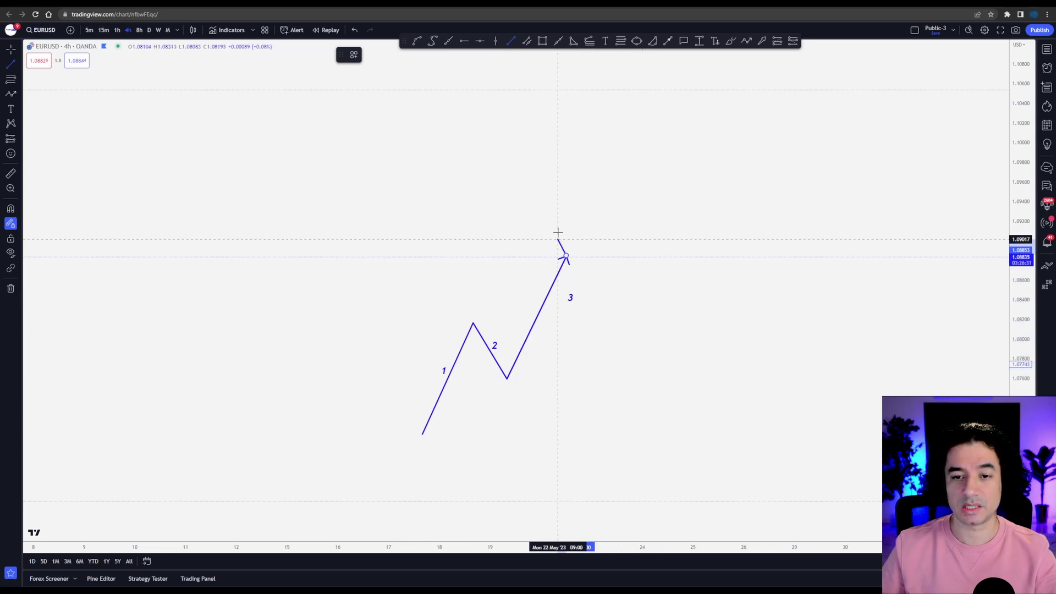
pyautogui.press('Escape')
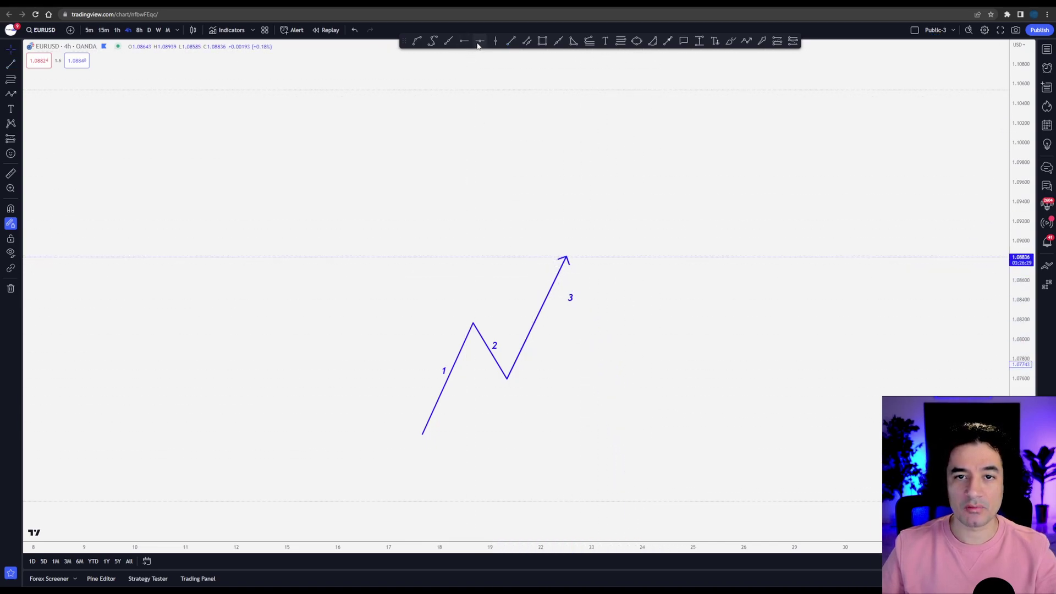
# Draw a horizontal trend line labelled BOS from the first peak across leg 3
pyautogui.click(512, 41)
pyautogui.click(467, 322)
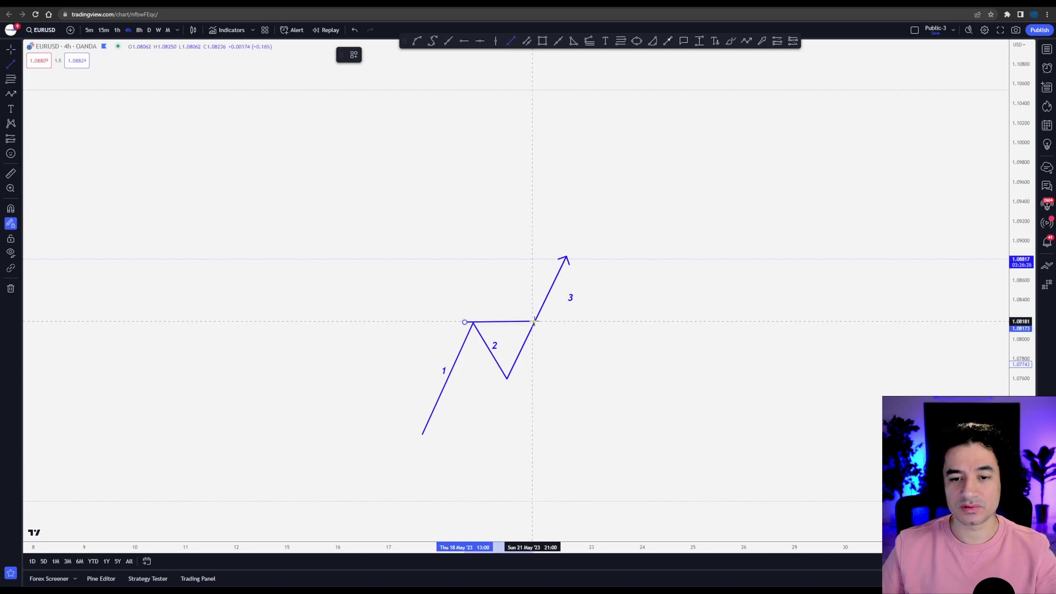
pyautogui.click(550, 322)
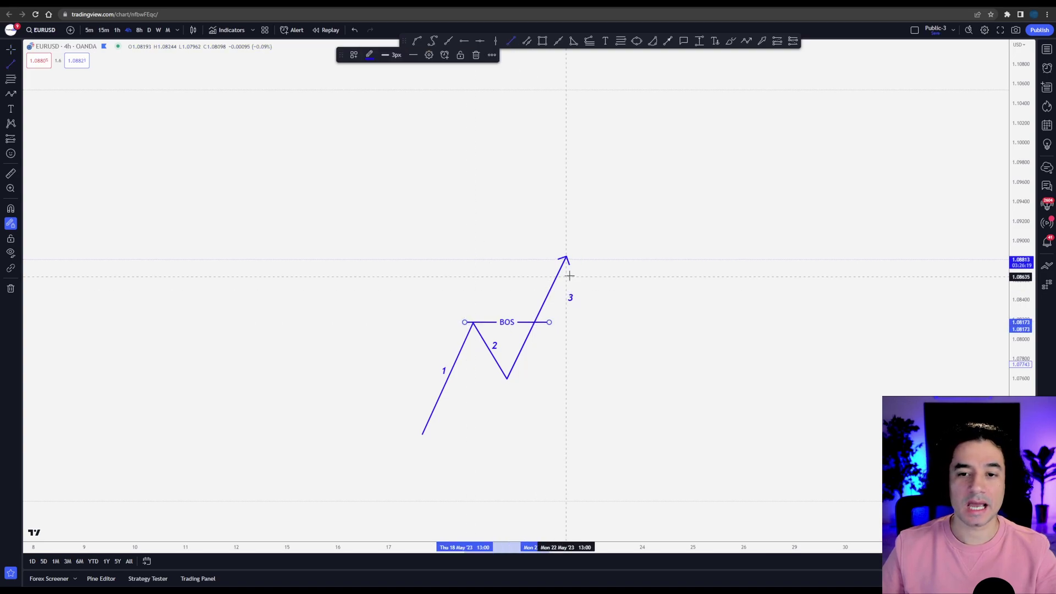
# Extend the structure with a pullback and a higher leg, and mark the peak of leg 3 with a horizontal line
pyautogui.click(566, 257)
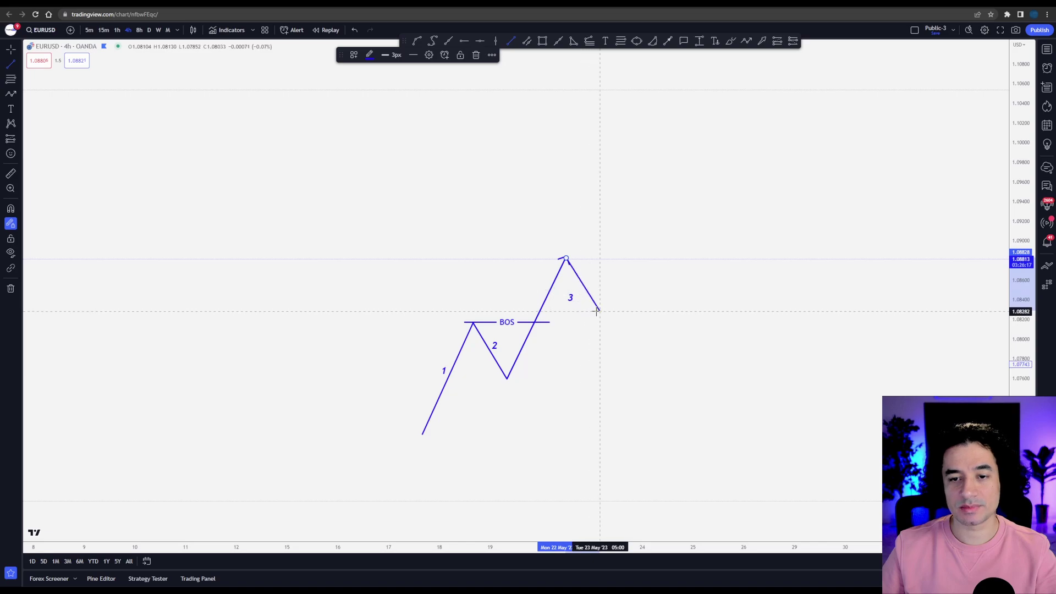
pyautogui.click(600, 310)
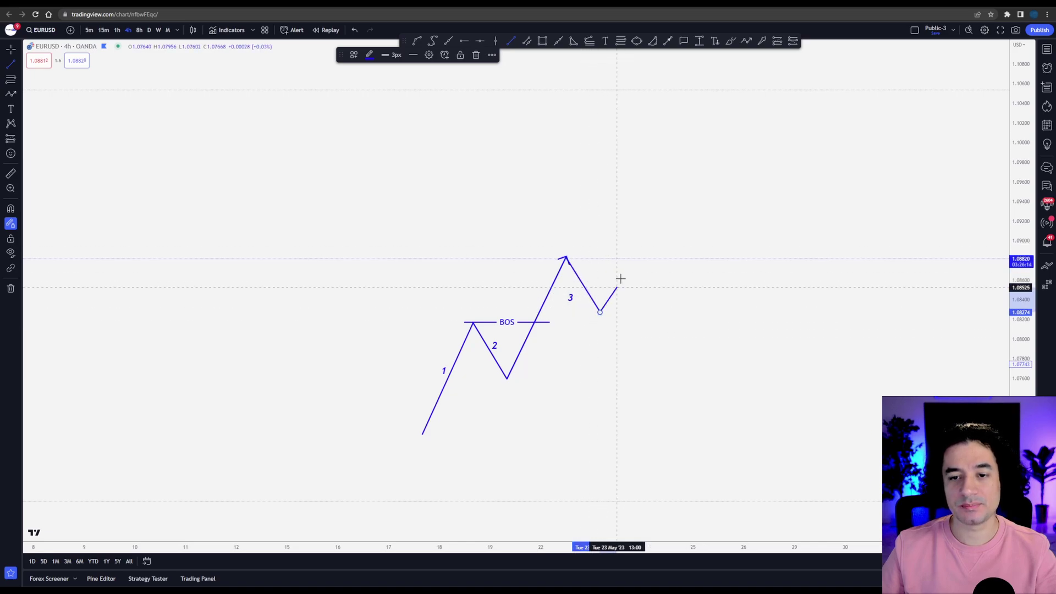
pyautogui.click(557, 257)
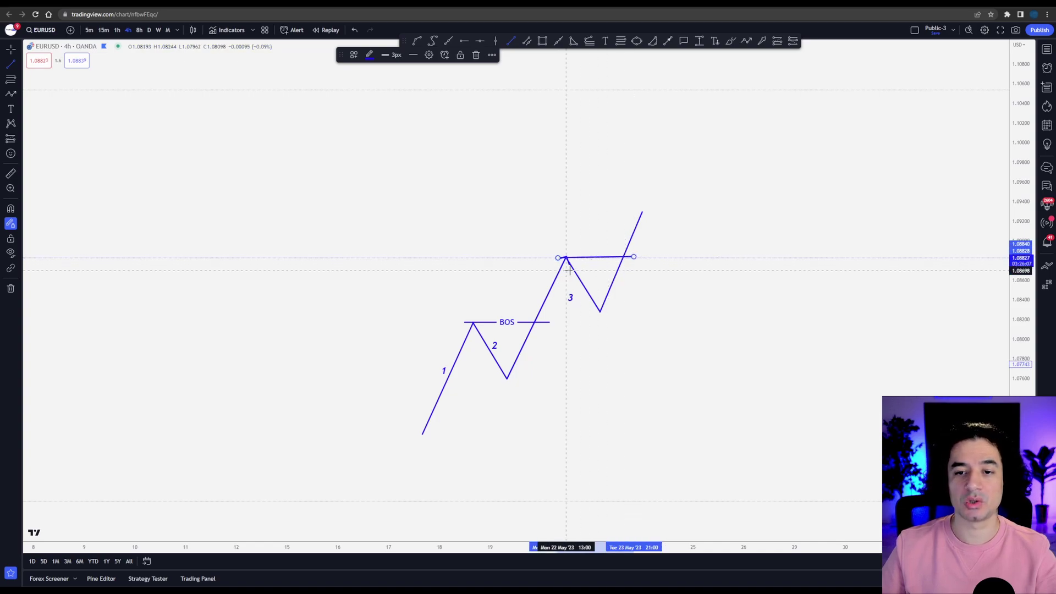
pyautogui.click(761, 40)
pyautogui.moveTo(372, 348)
pyautogui.mouseDown()
pyautogui.moveTo(498, 352)
pyautogui.moveTo(448, 383)
pyautogui.moveTo(502, 346)
pyautogui.moveTo(540, 297)
pyautogui.moveTo(533, 358)
pyautogui.moveTo(495, 358)
pyautogui.moveTo(507, 302)
pyautogui.moveTo(574, 244)
pyautogui.moveTo(586, 278)
pyautogui.moveTo(616, 275)
pyautogui.moveTo(631, 248)
pyautogui.moveTo(563, 253)
pyautogui.moveTo(612, 258)
pyautogui.moveTo(564, 275)
pyautogui.mouseUp()
pyautogui.rightClick(576, 264)
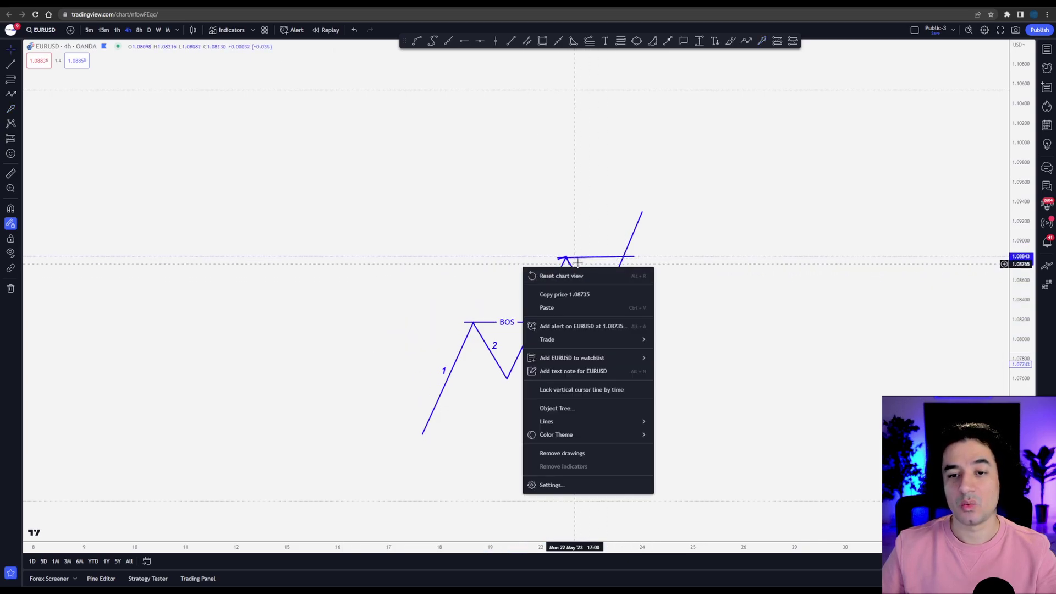
pyautogui.press('Escape')
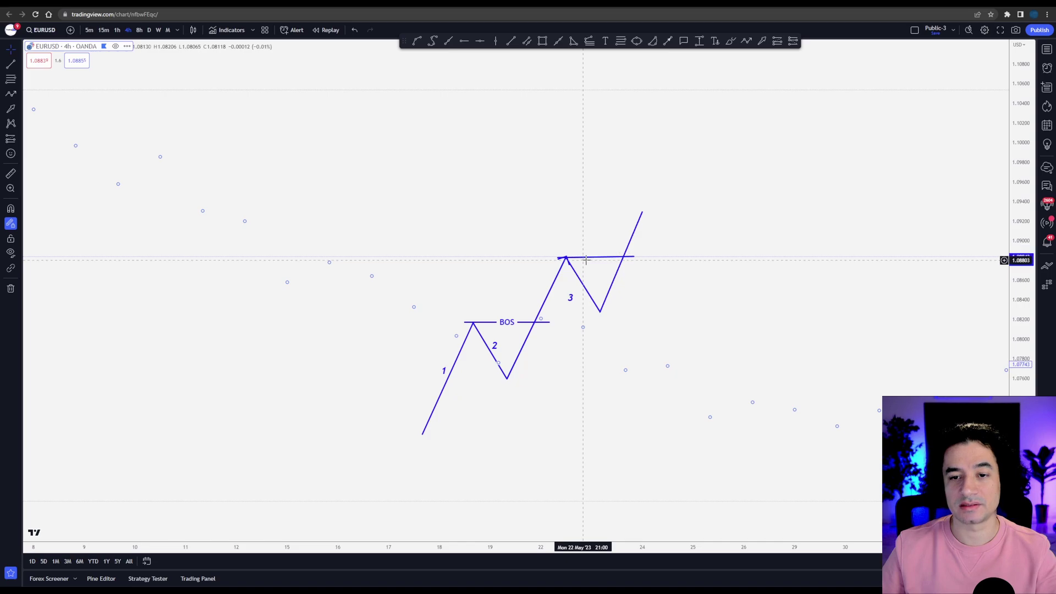
pyautogui.click(634, 257)
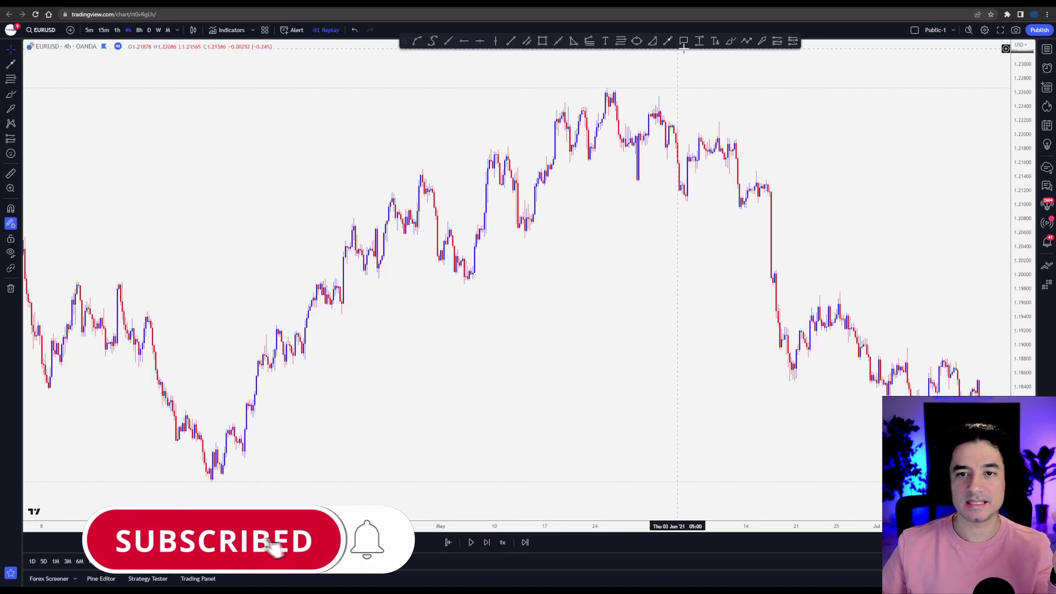
# Draw a zigzag path tracing the downtrend's lower highs and lower lows from the late-February high to the low before April
pyautogui.click(164, 112)
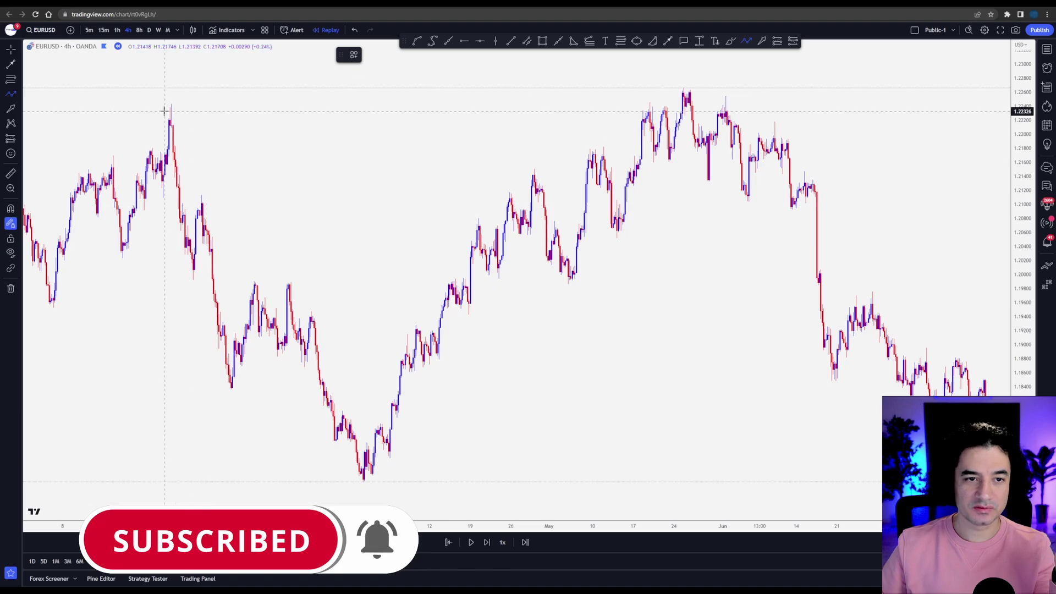
pyautogui.click(182, 284)
pyautogui.click(199, 185)
pyautogui.click(223, 404)
pyautogui.click(267, 270)
pyautogui.doubleClick(346, 480)
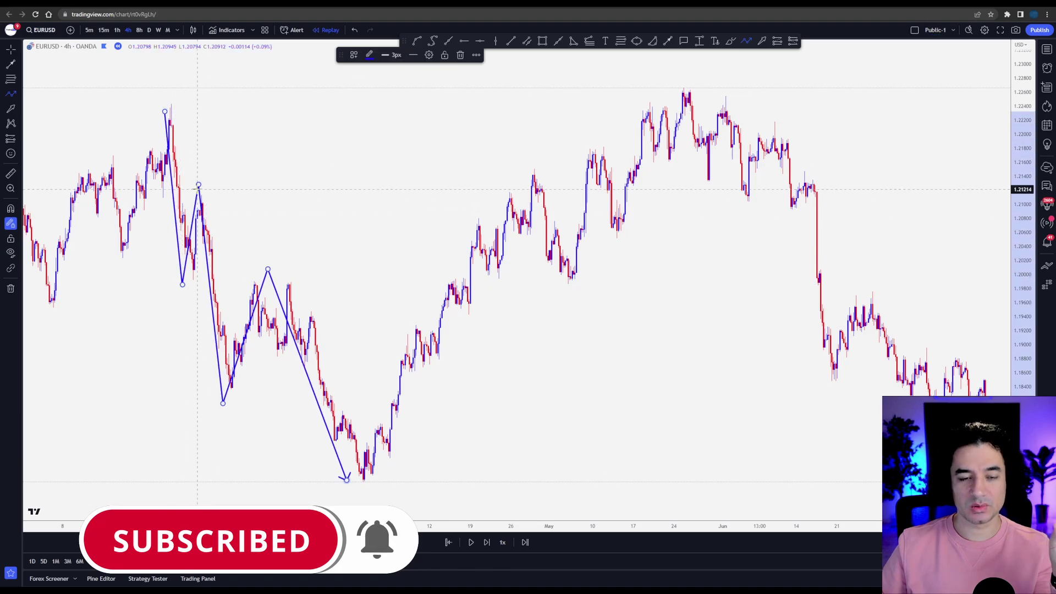
# Draw an upward path from the low before April to the swing high around 19 April
pyautogui.click(358, 483)
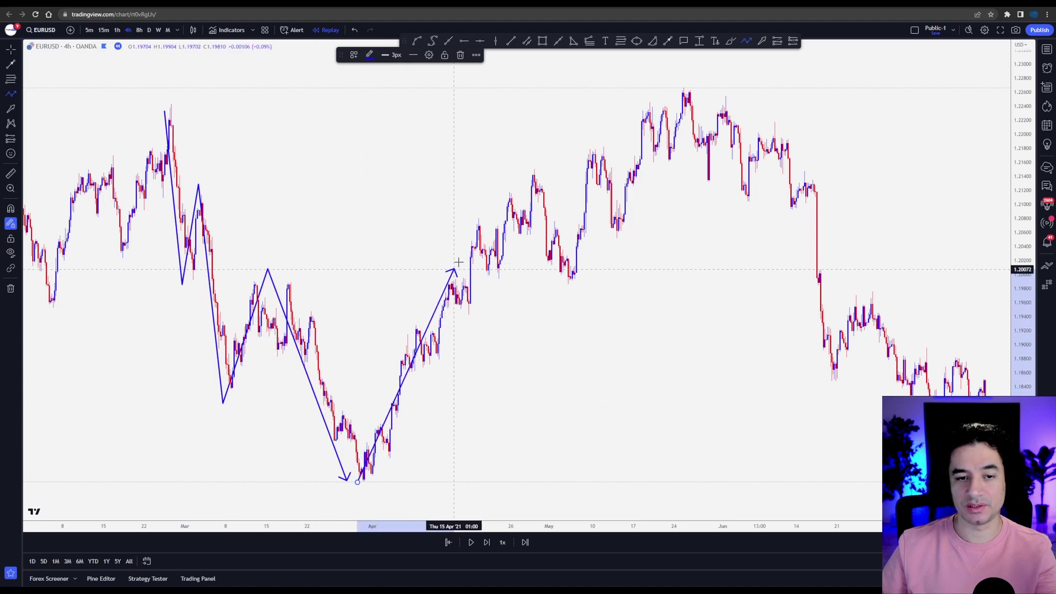
pyautogui.click(474, 219)
pyautogui.click(489, 338)
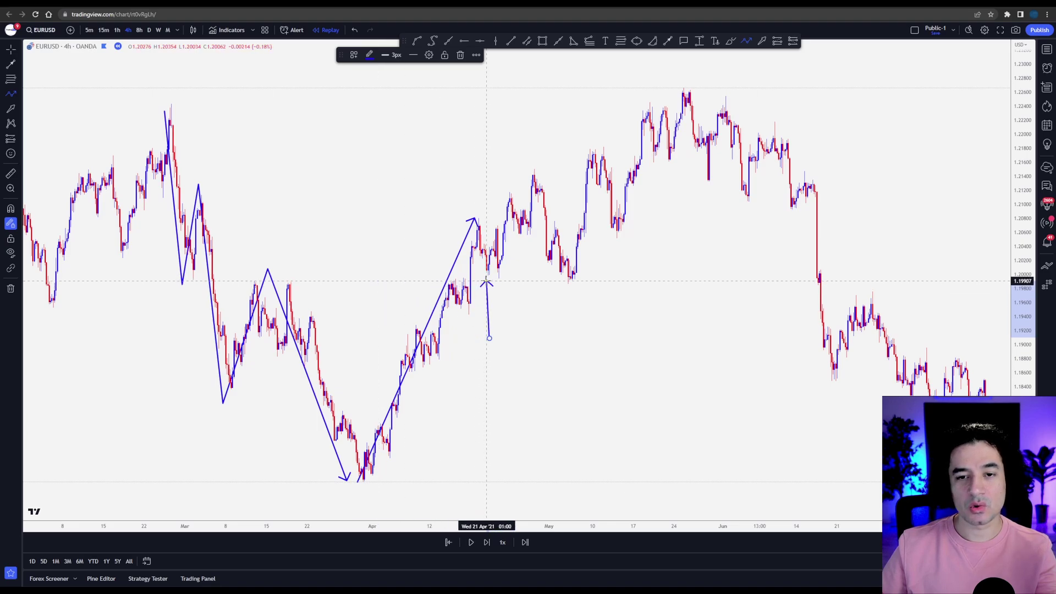
pyautogui.press('Escape')
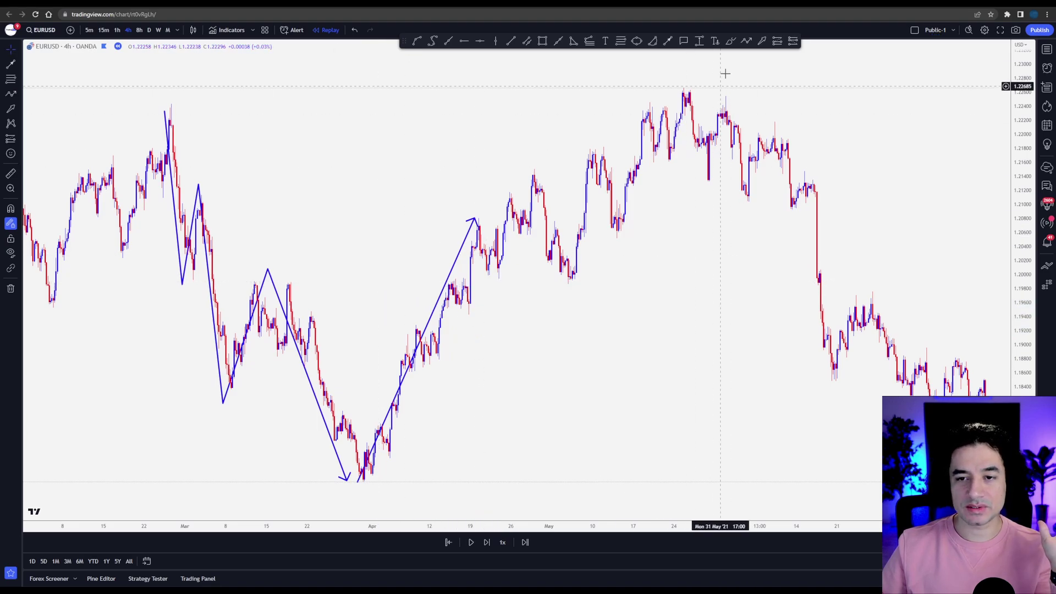
# Draw a zigzag path tracing the uptrend's higher highs and higher lows from the 19 April high to the high around 10 May
pyautogui.click(472, 218)
pyautogui.click(499, 278)
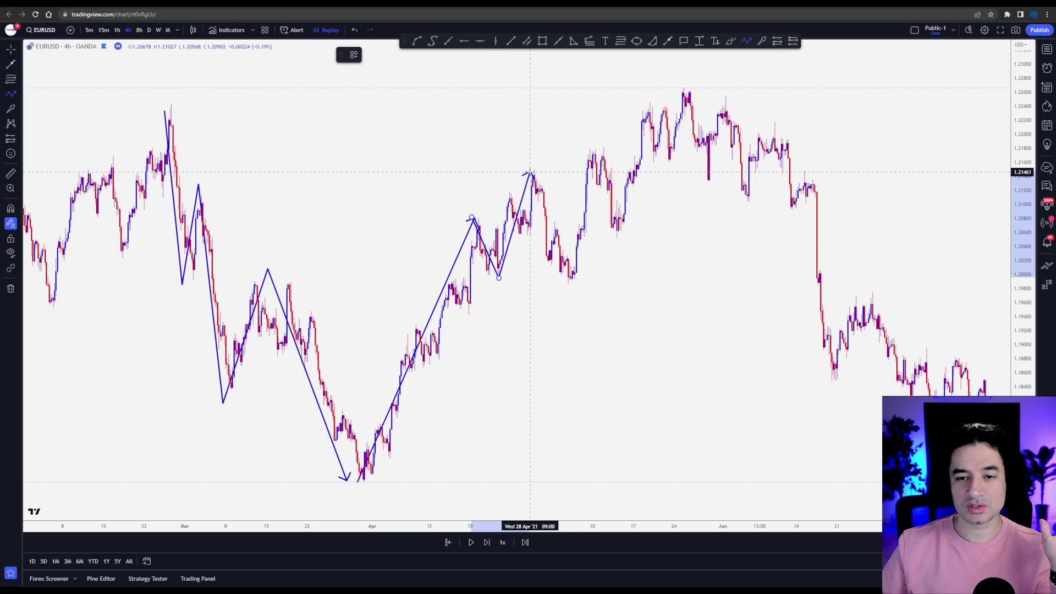
pyautogui.click(529, 173)
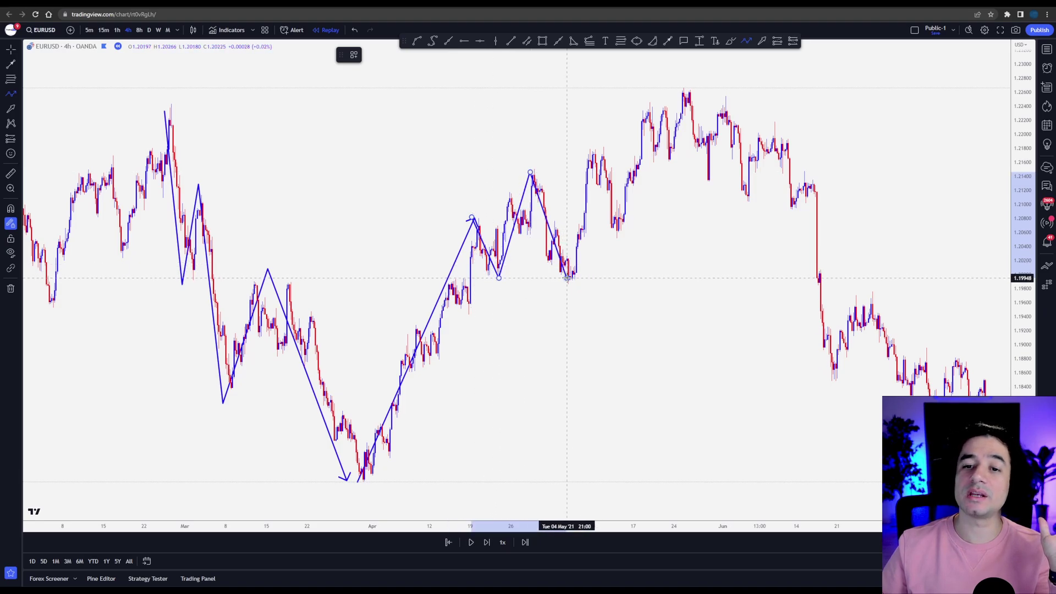
pyautogui.click(568, 278)
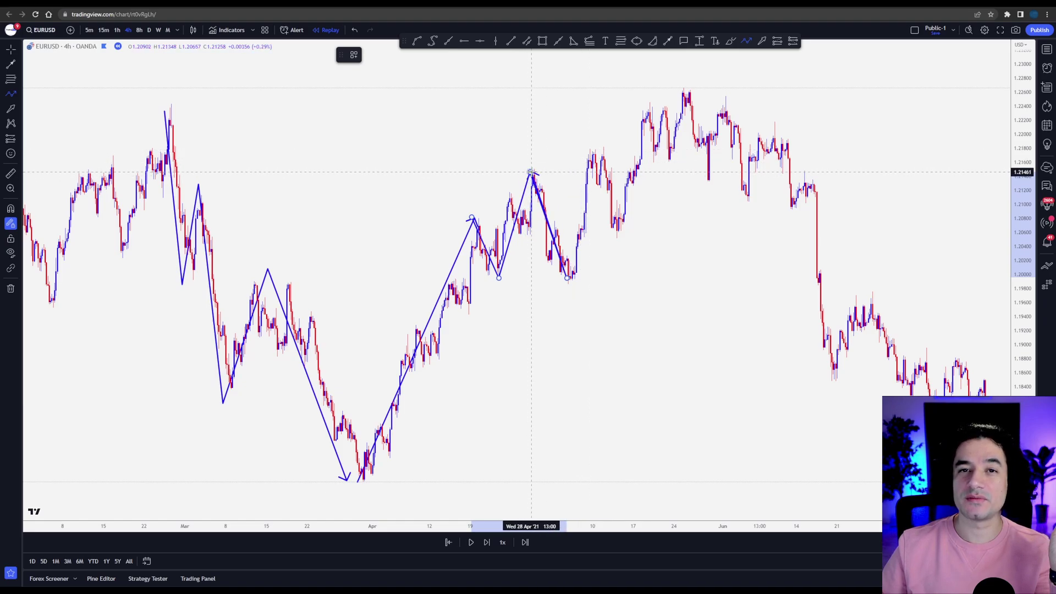
pyautogui.doubleClick(593, 150)
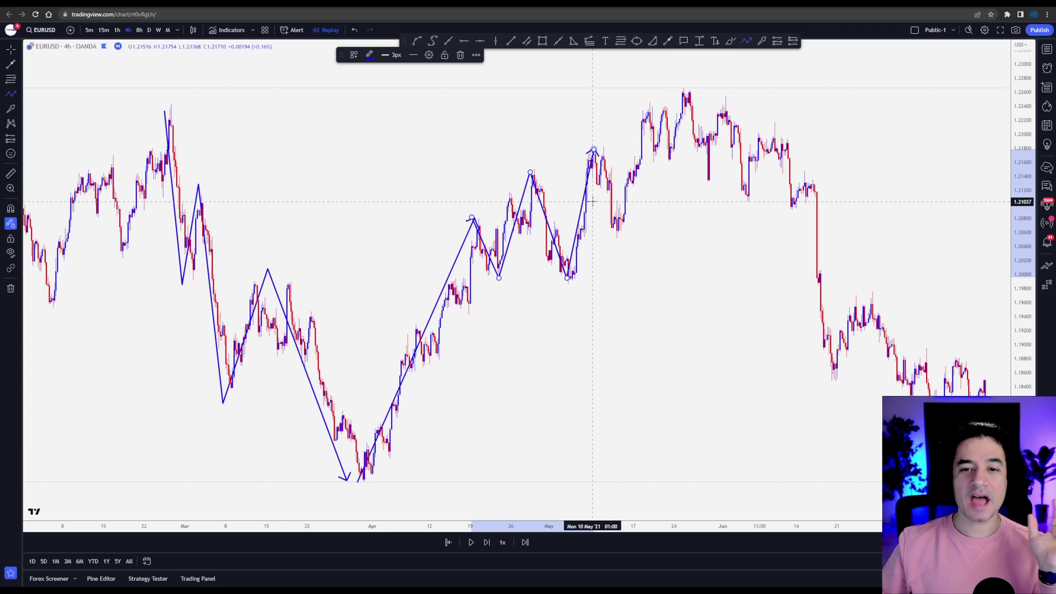
# Place a bordered anchored text note from a saved template, reading "The right side is ↑", below the uptrend
pyautogui.click(715, 41)
pyautogui.click(487, 384)
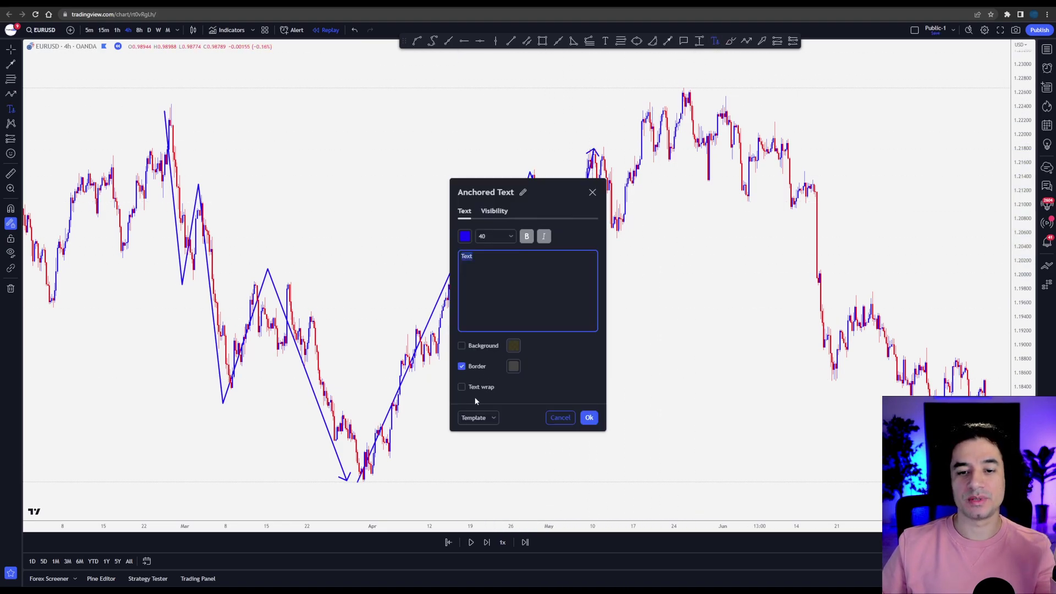
pyautogui.click(476, 419)
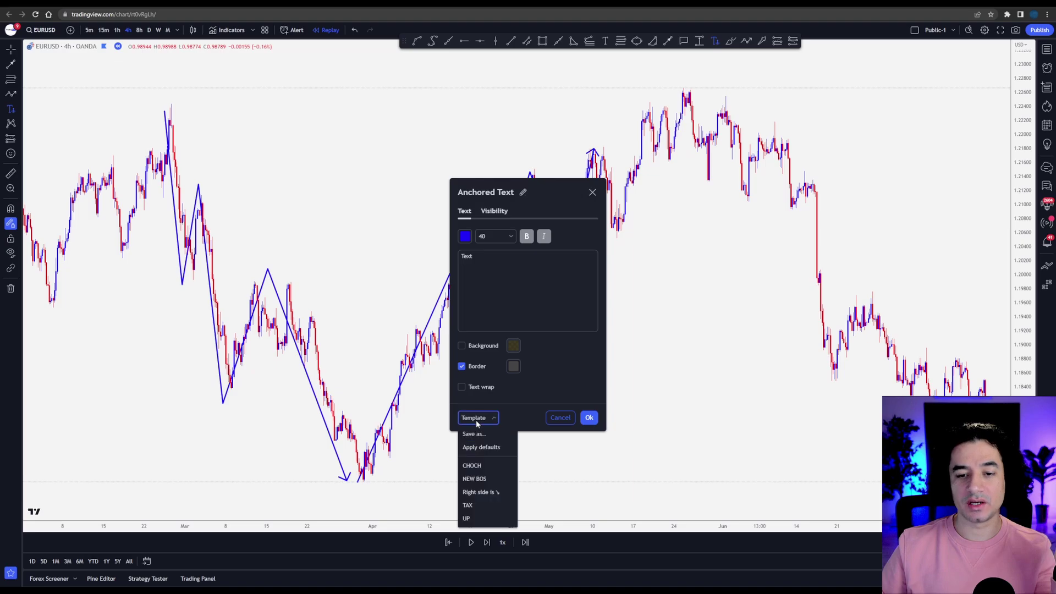
pyautogui.click(478, 504)
pyautogui.click(590, 417)
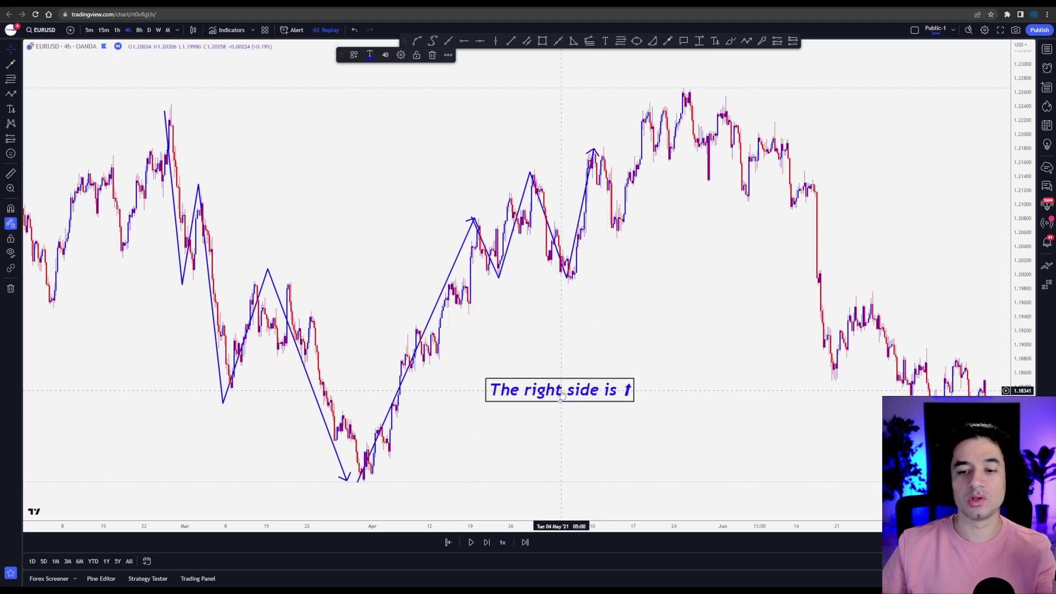
# Draw a path from the mid-May low through the late-May peak and down to the late-May low
pyautogui.scroll(2, 555, 302)
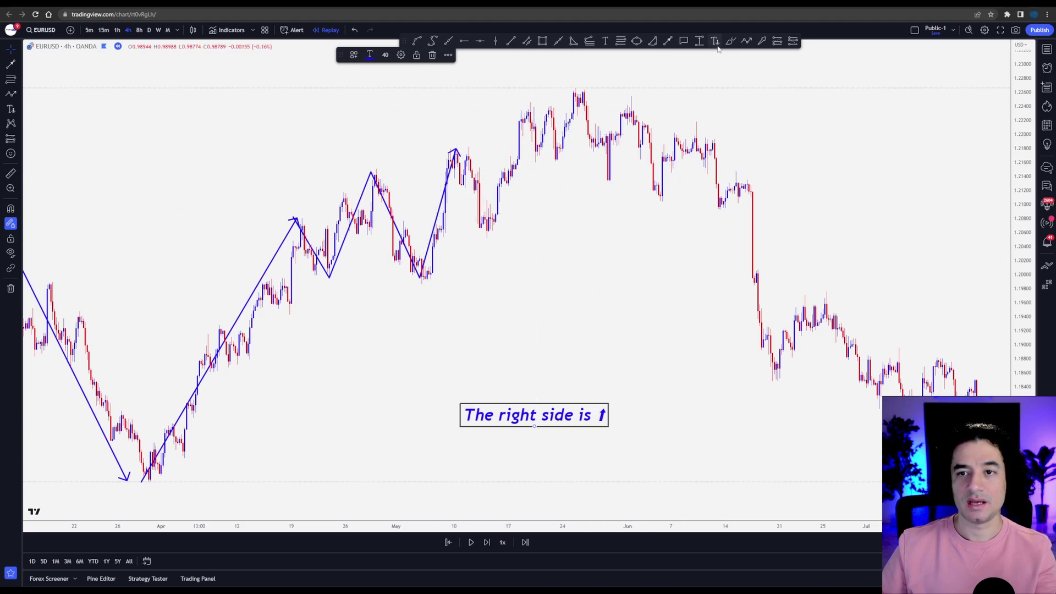
pyautogui.click(746, 40)
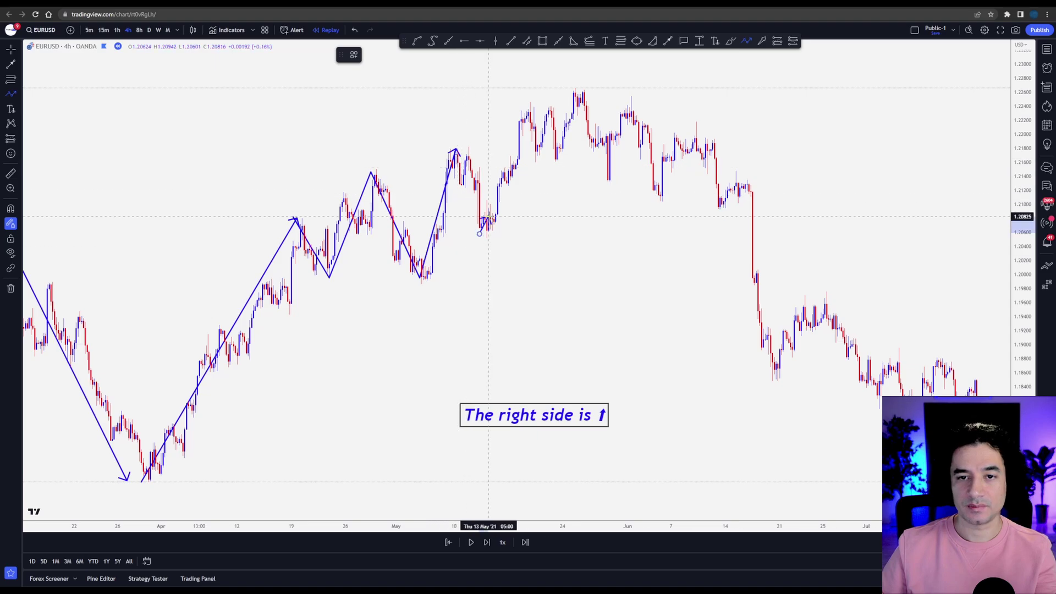
pyautogui.click(479, 234)
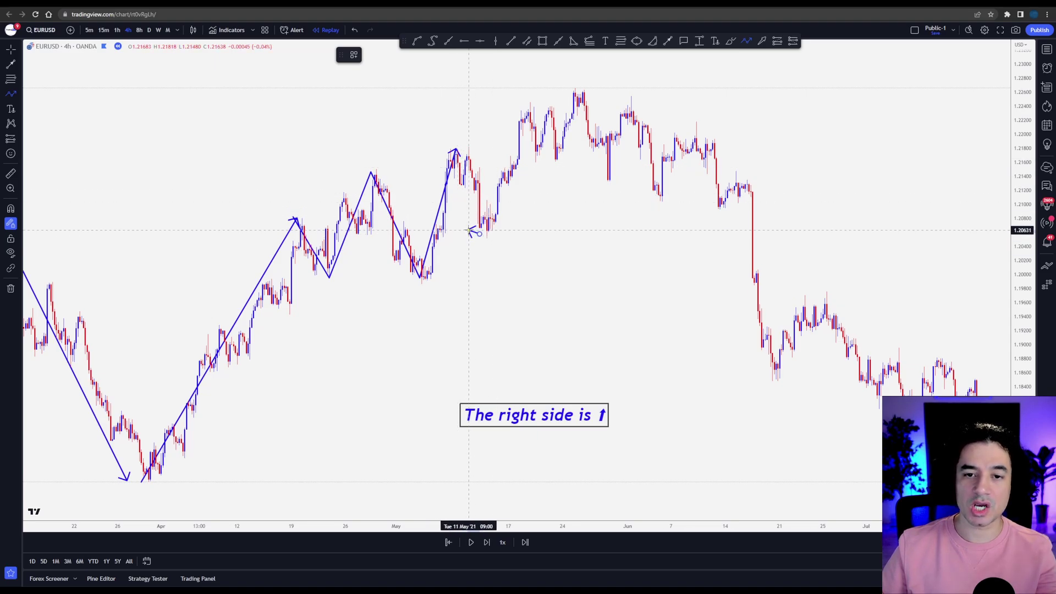
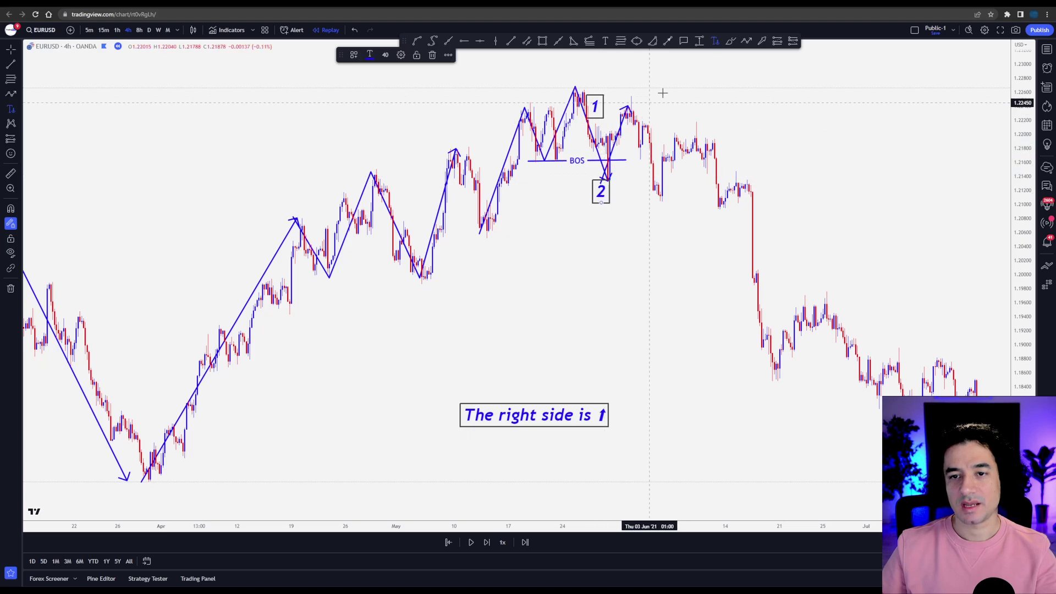
# Draw a downward path from the lower high near 1 June to the early-June low and place its label 3 beside the leg
pyautogui.click(745, 41)
pyautogui.click(630, 106)
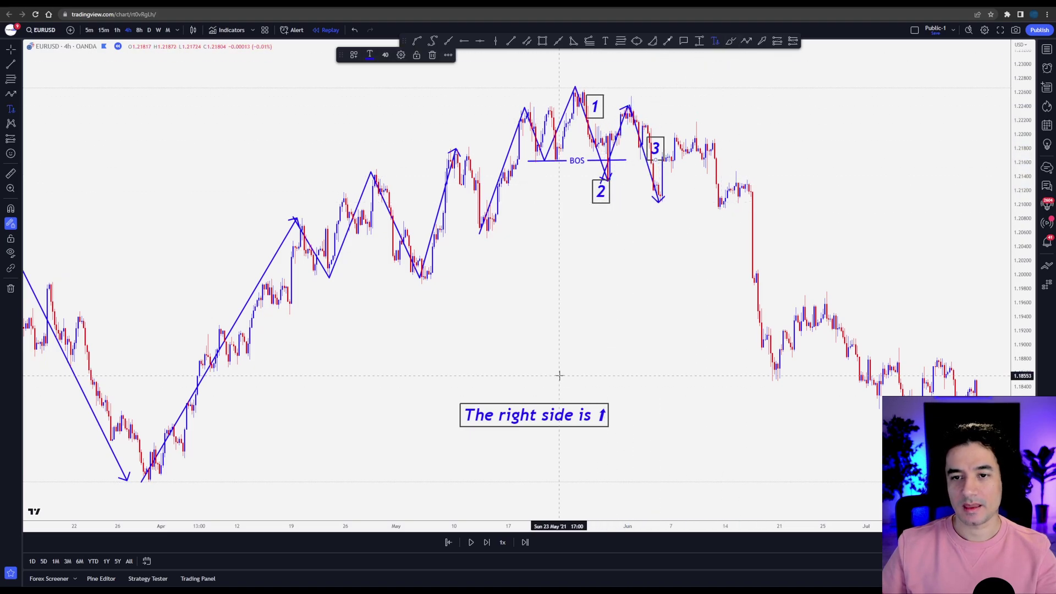
pyautogui.hscroll(10, 560, 372)
pyautogui.hscroll(-10, 542, 382)
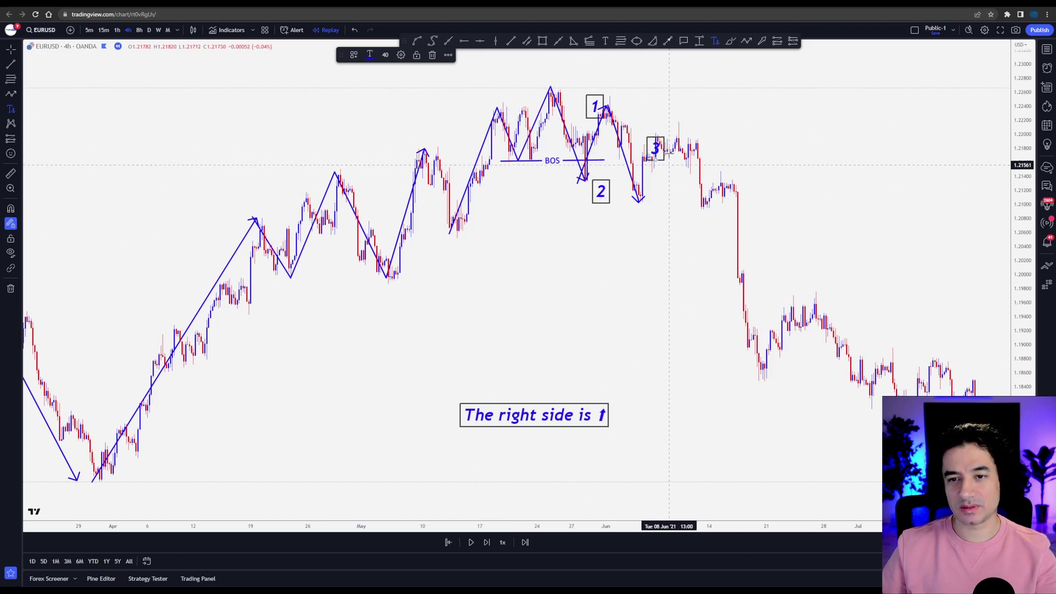
pyautogui.moveTo(647, 150); pyautogui.dragTo(635, 127)
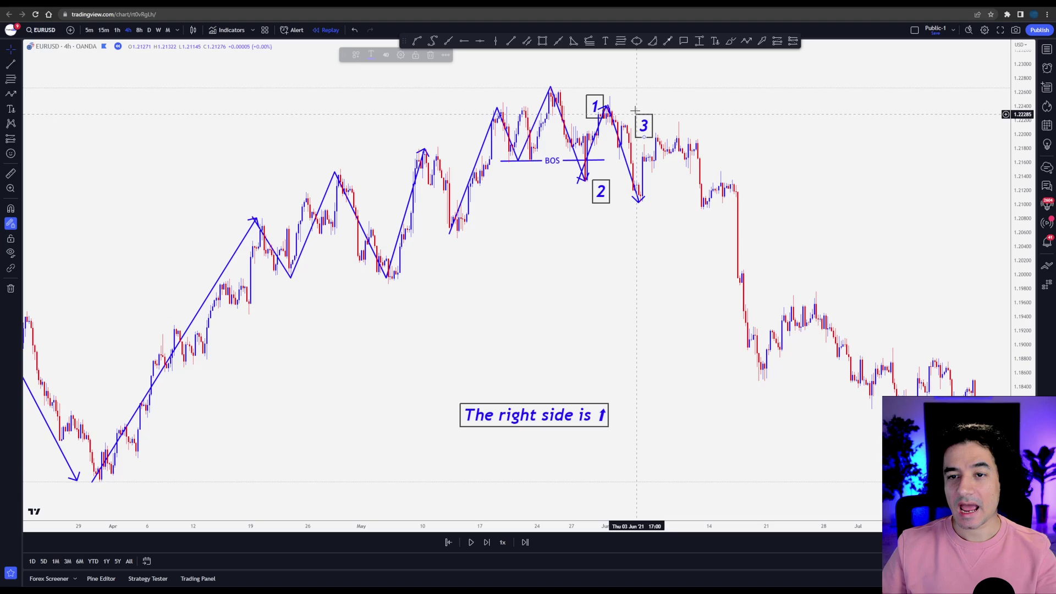
pyautogui.click(747, 41)
pyautogui.click(868, 106)
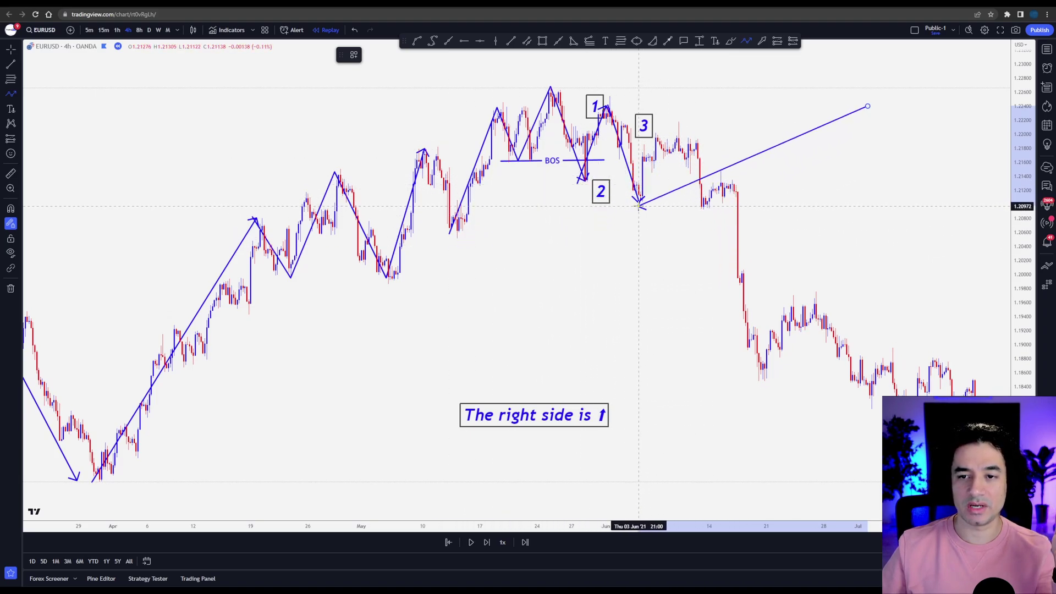
pyautogui.press('Escape')
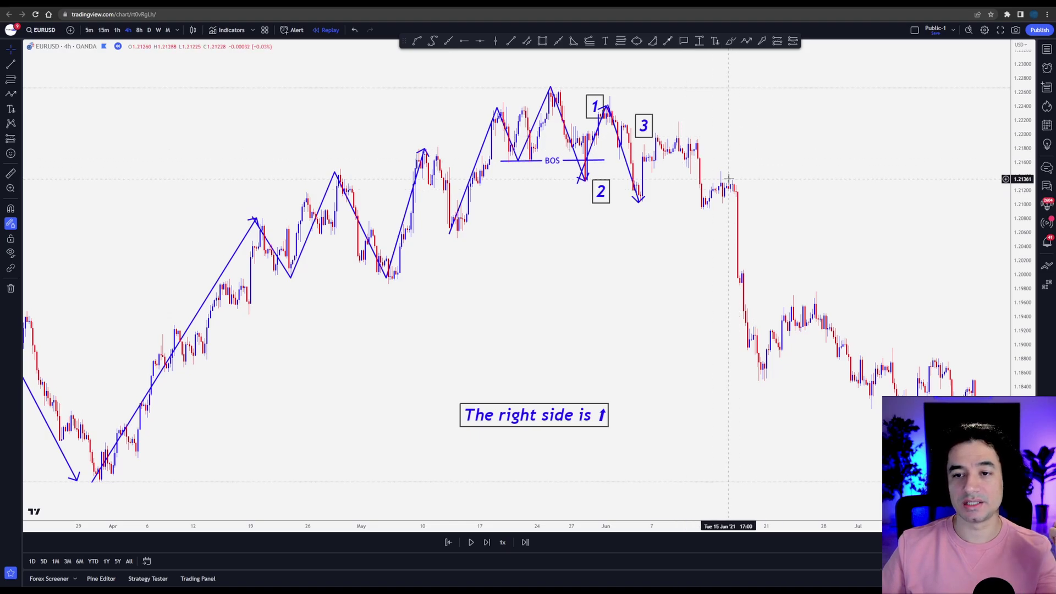
# Draw a rising parallel channel around the small pullback between about 11 and 17 June
pyautogui.hotkey('alt', 'shift', 'l')
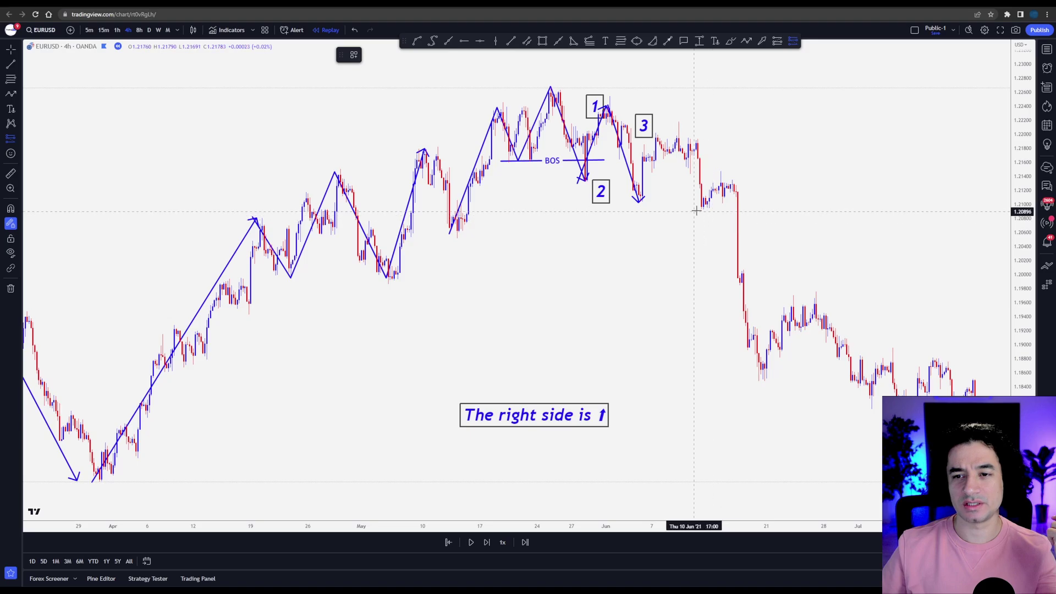
pyautogui.hotkey('alt', 'shift', 'p')
pyautogui.click(697, 211)
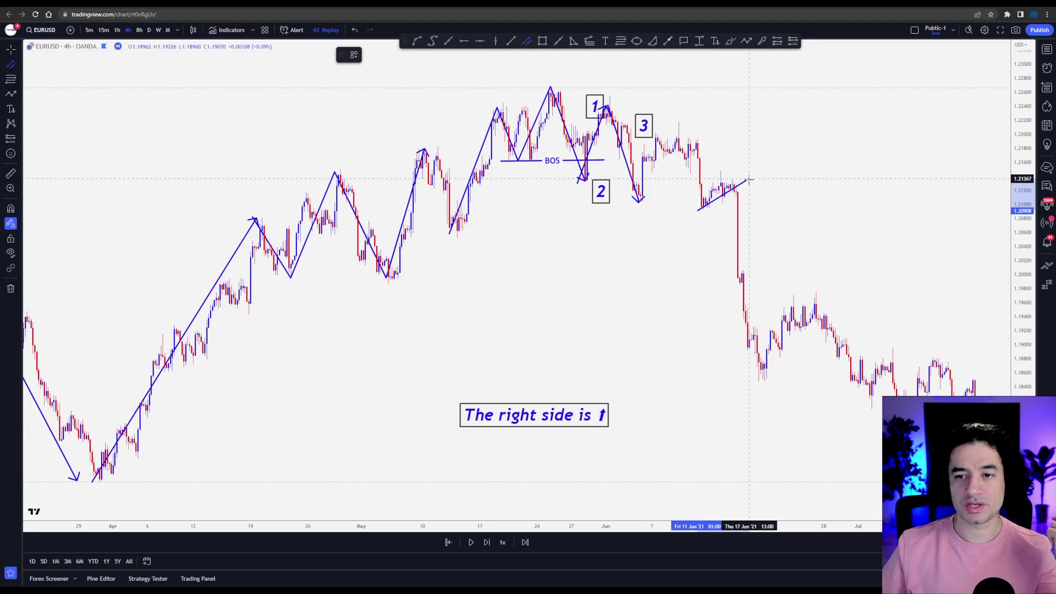
pyautogui.click(749, 182)
pyautogui.click(735, 177)
# Place a short position at the mid-June channel with entry about 1.2128, stop about 1.2156 and target about 1.2015
pyautogui.hotkey('alt', 'shift', 'l')
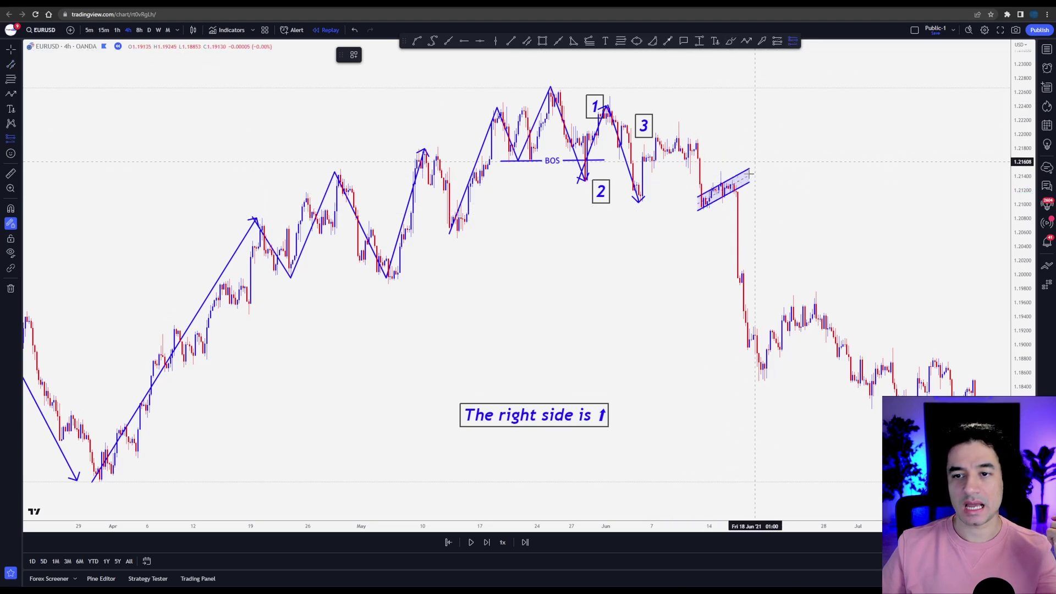
pyautogui.click(731, 186)
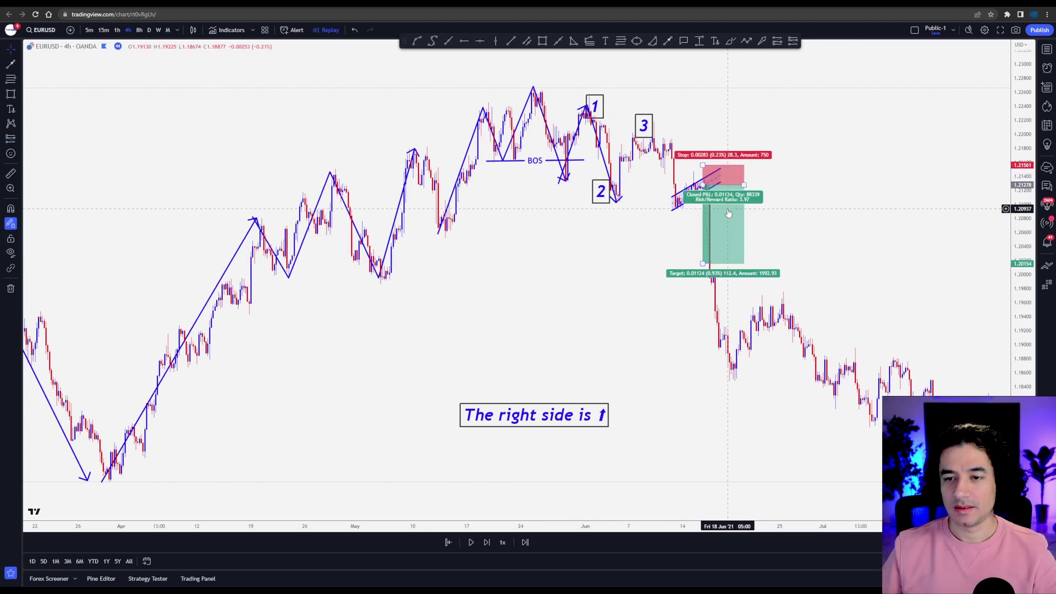
pyautogui.click(791, 43)
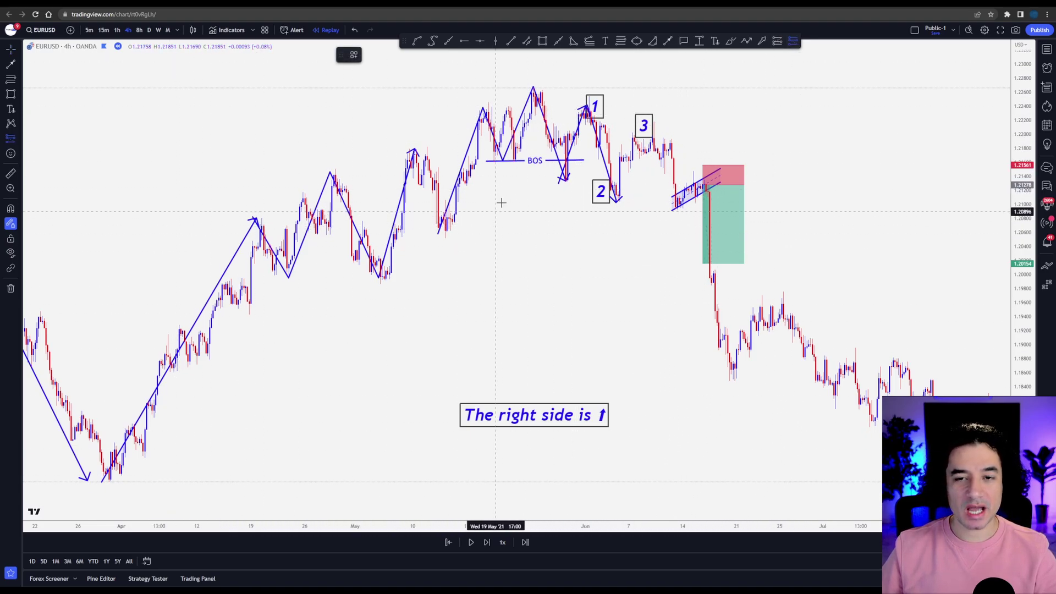
# Move the "The right side is ↑" note closer to the April rally and draw a rising arrow from early April to the BOS line
pyautogui.moveTo(535, 421); pyautogui.dragTo(298, 362)
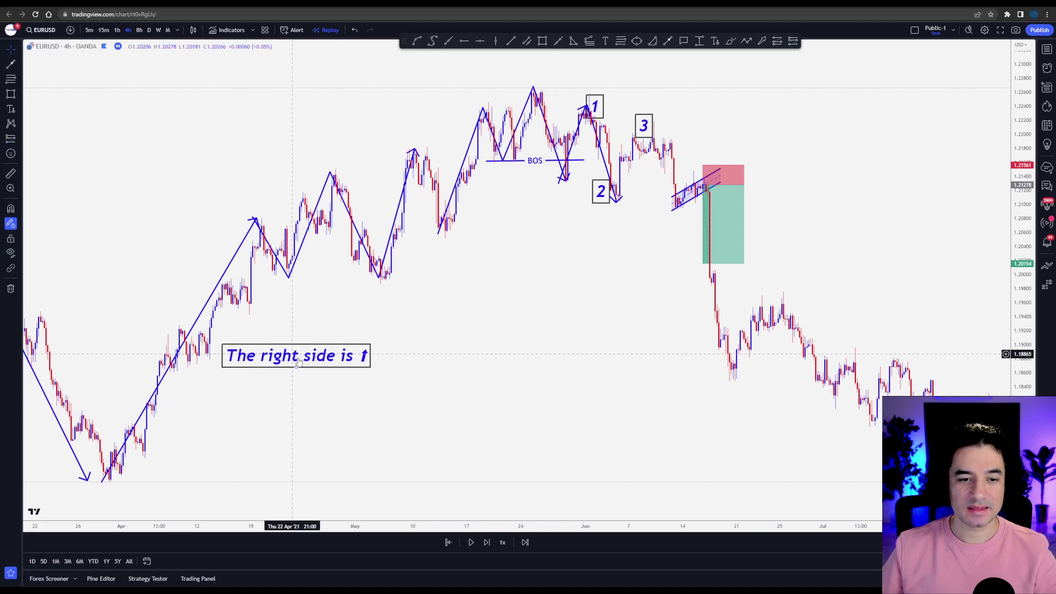
pyautogui.hotkey('alt', 't')
pyautogui.click(158, 478)
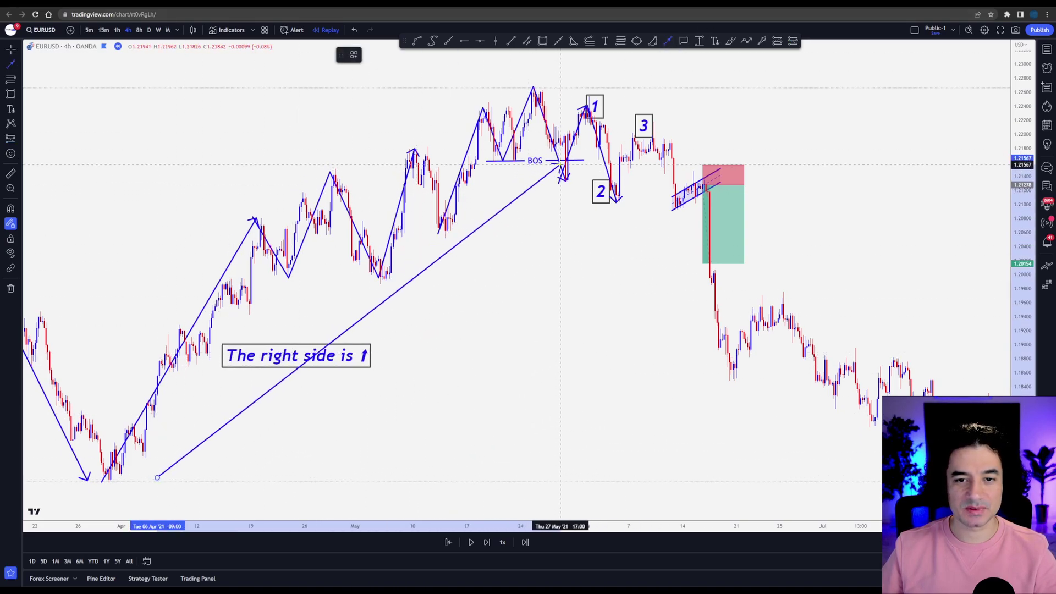
pyautogui.click(560, 163)
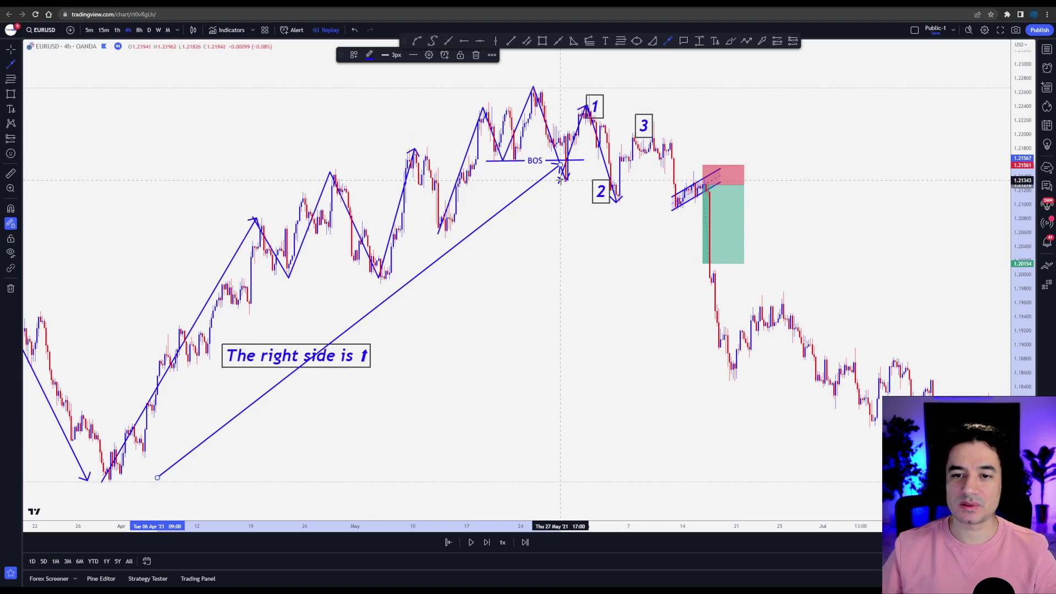
# Duplicate the BOS line and place the copy at the late-May low, at about 1.2134
pyautogui.click(518, 160)
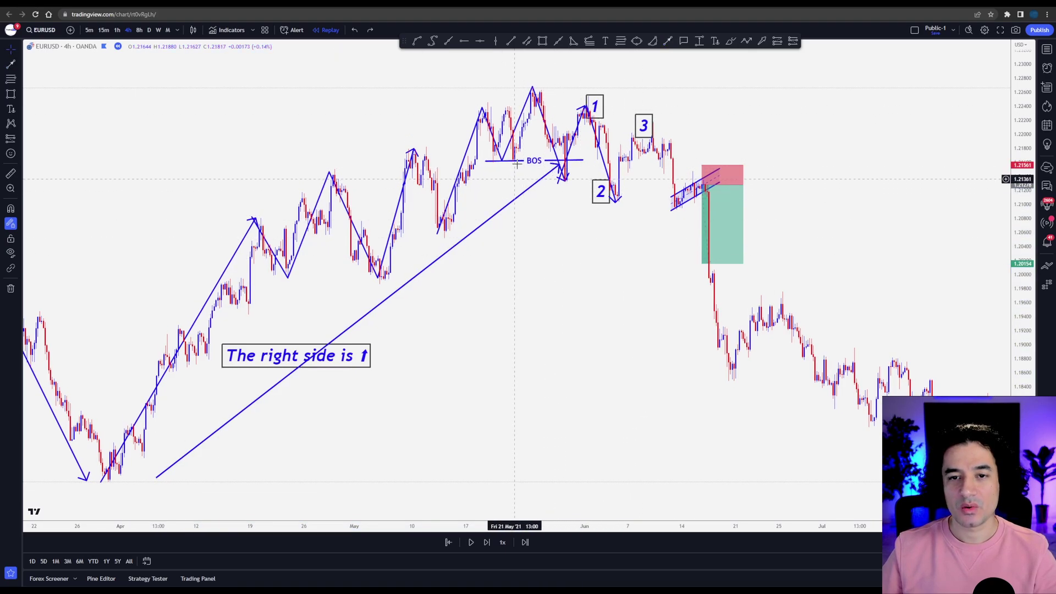
pyautogui.moveTo(518, 160); pyautogui.dragTo(583, 180)
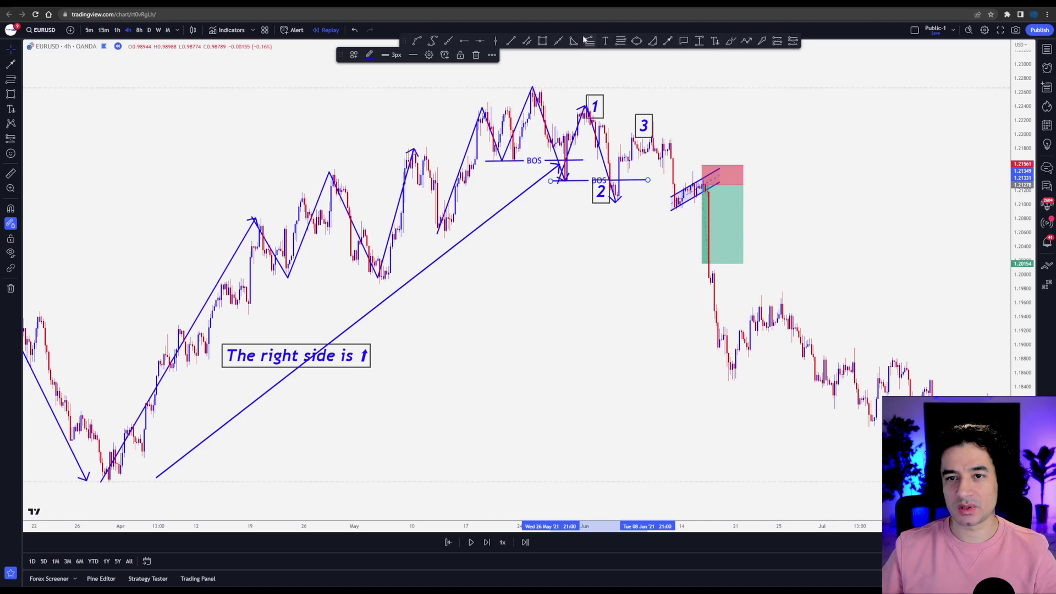
# Draw a rising parallel channel around the late-June pullback that follows the sharp drop
pyautogui.click(527, 42)
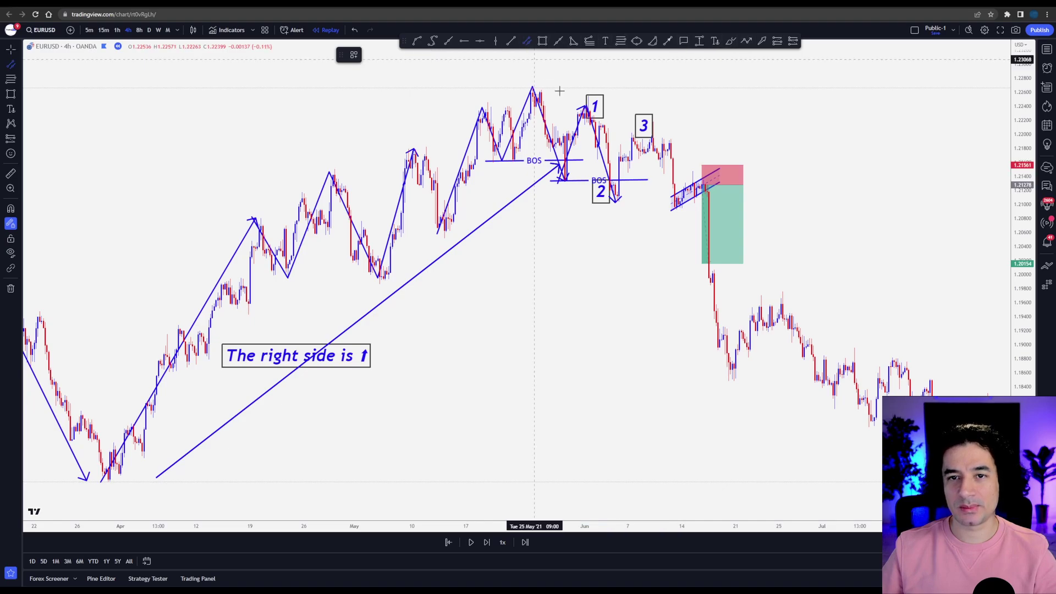
pyautogui.click(725, 379)
pyautogui.click(792, 307)
pyautogui.click(795, 276)
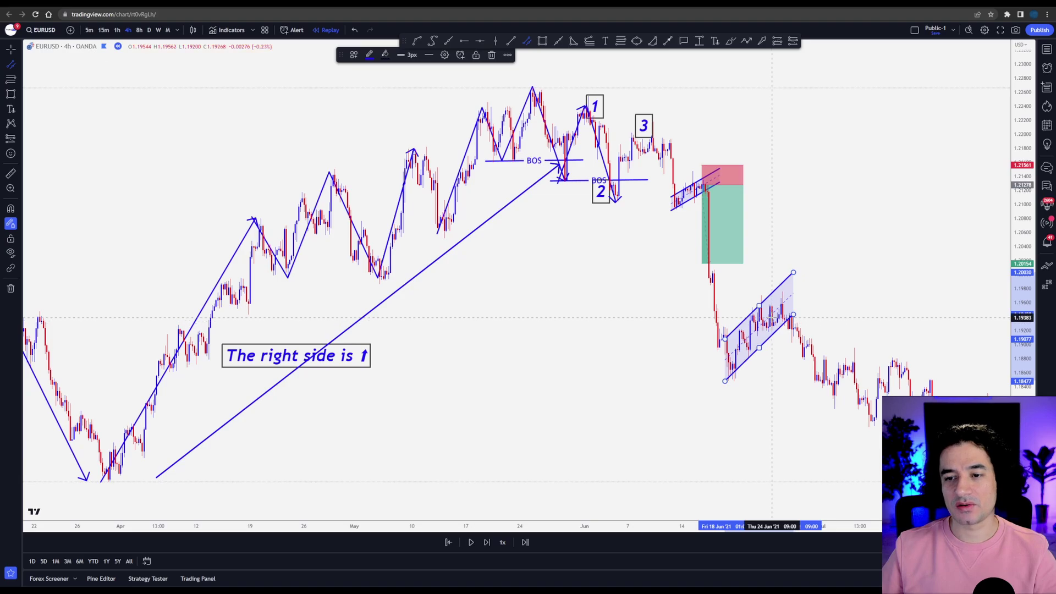
# Draw a thin rectangle zone across the highs of the late-June channel, between about 1.1958 and 1.1969
pyautogui.scroll(2, 772, 318)
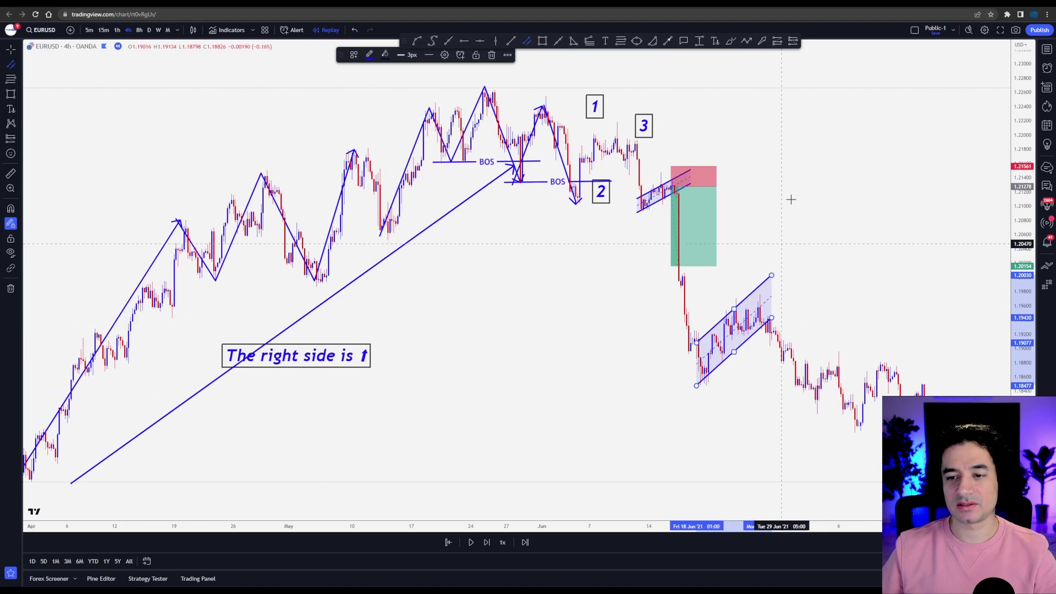
pyautogui.click(545, 42)
pyautogui.moveTo(710, 298); pyautogui.dragTo(788, 307)
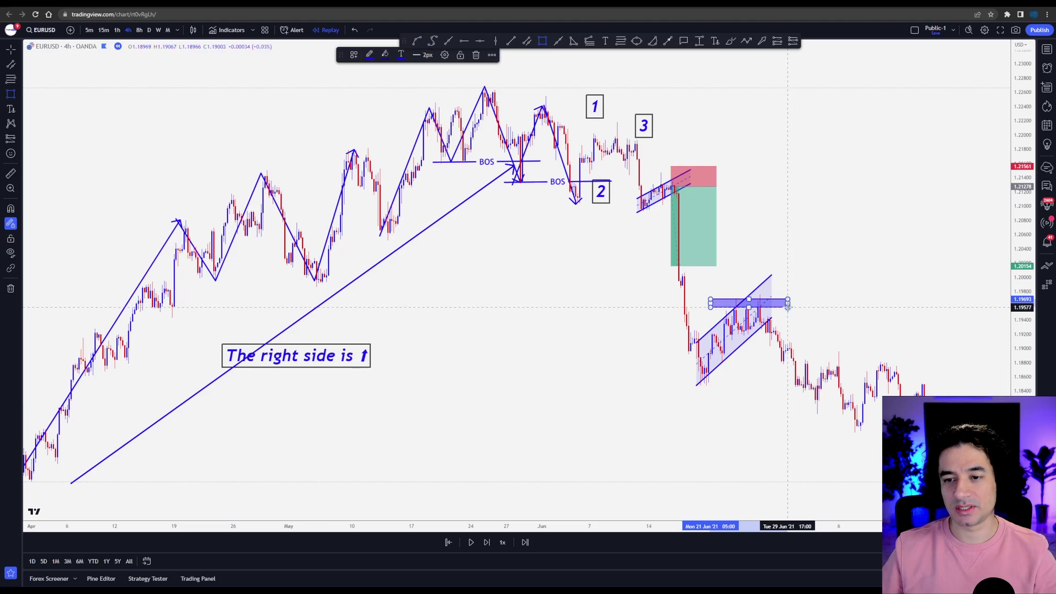
# Place a short position at the late-June channel's lower edge with entry about 1.1942, and set its stop to about 1.1992
pyautogui.click(766, 330)
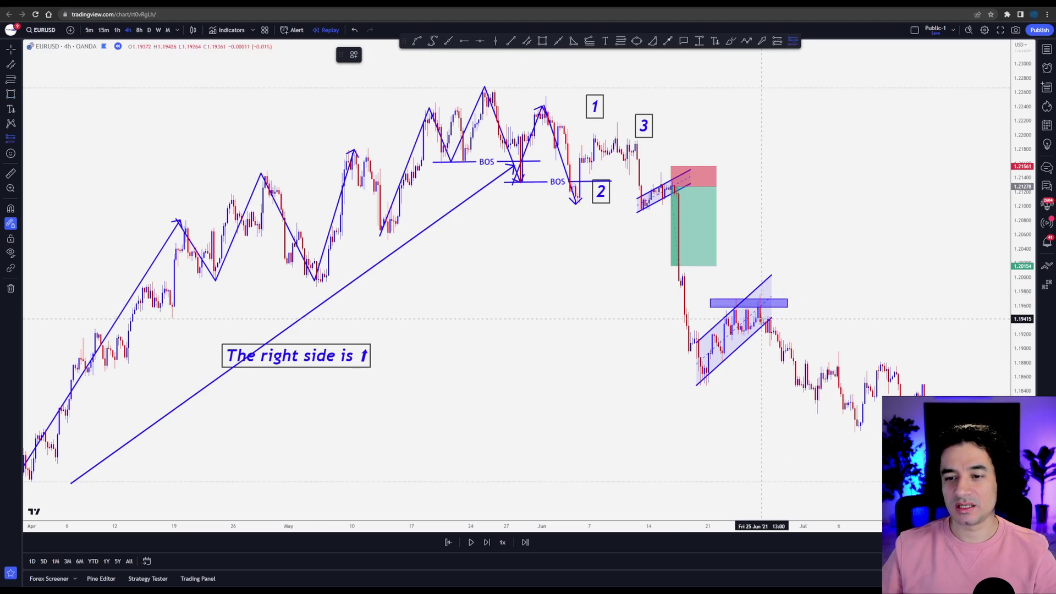
pyautogui.click(762, 319)
pyautogui.moveTo(762, 232); pyautogui.dragTo(762, 283)
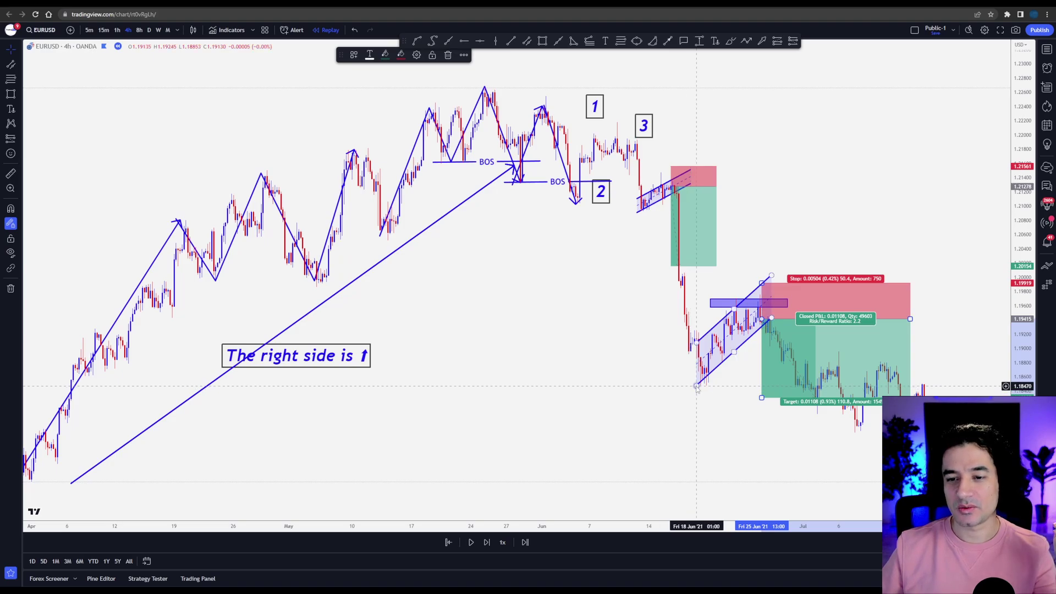
pyautogui.click(732, 341)
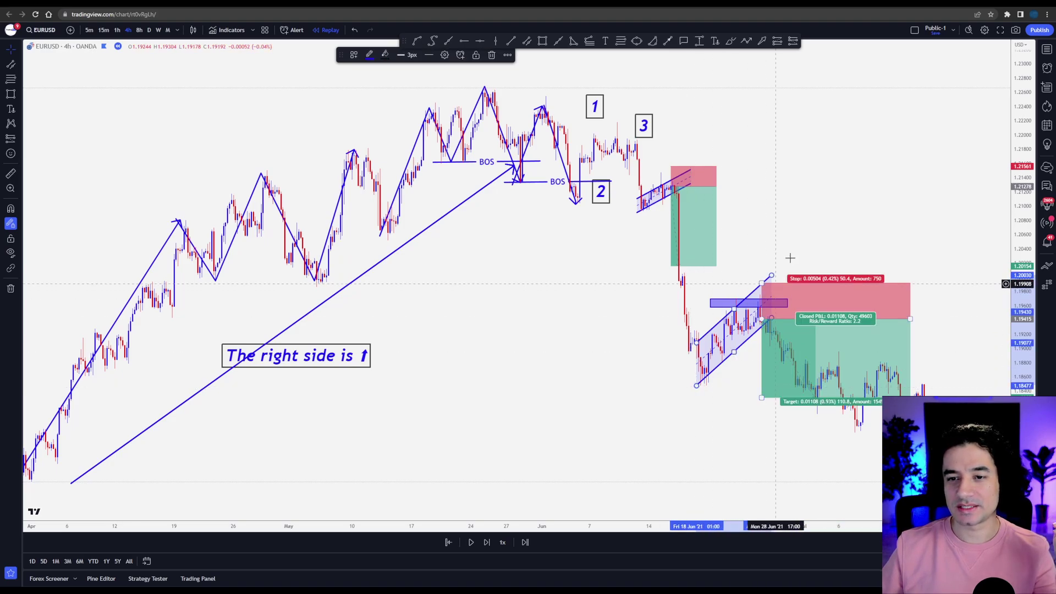
# Draw a Fibonacci retracement over the June drop and extend the latest short position's target to the 1.272 level
pyautogui.click(715, 41)
pyautogui.click(692, 385)
pyautogui.click(799, 177)
pyautogui.rightClick(824, 415)
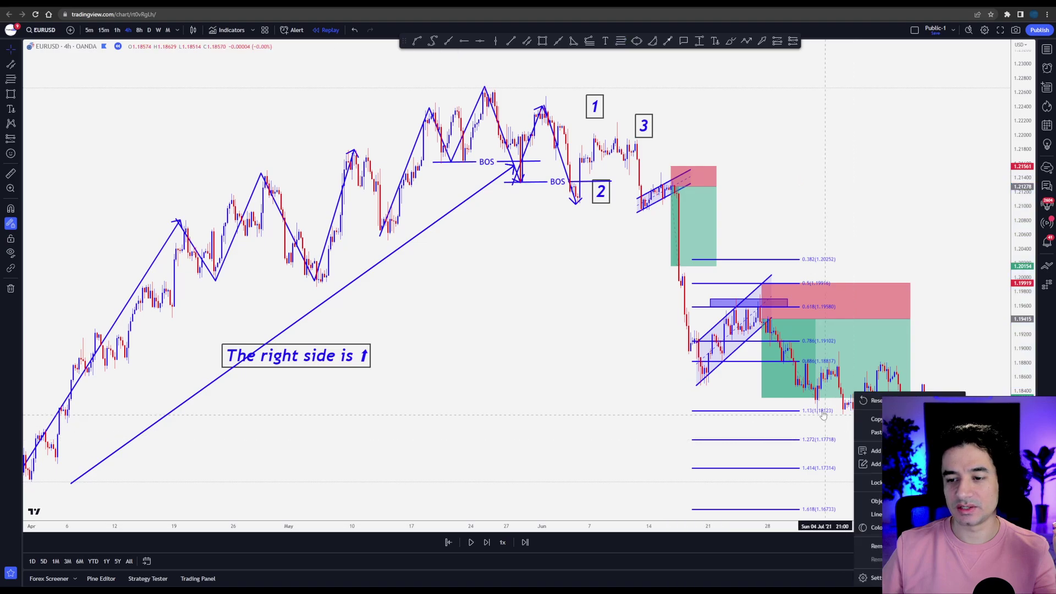
pyautogui.moveTo(762, 397); pyautogui.dragTo(762, 438)
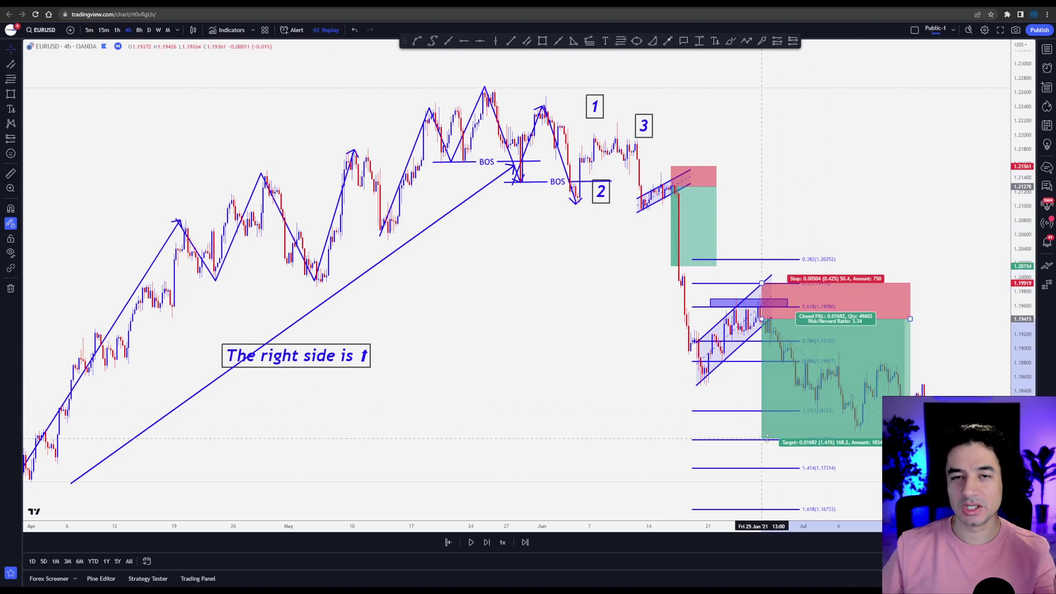
# Raise the late-June short position's target to just above the 1.272 Fibonacci level and extend the position further in time
pyautogui.moveTo(767, 439); pyautogui.dragTo(762, 436)
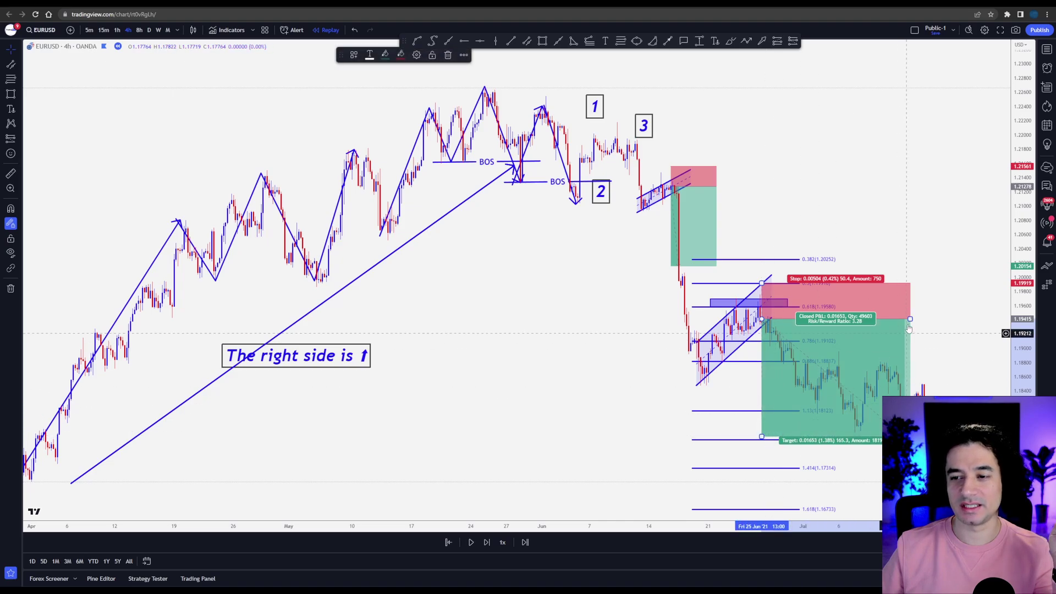
pyautogui.moveTo(910, 319); pyautogui.dragTo(924, 323)
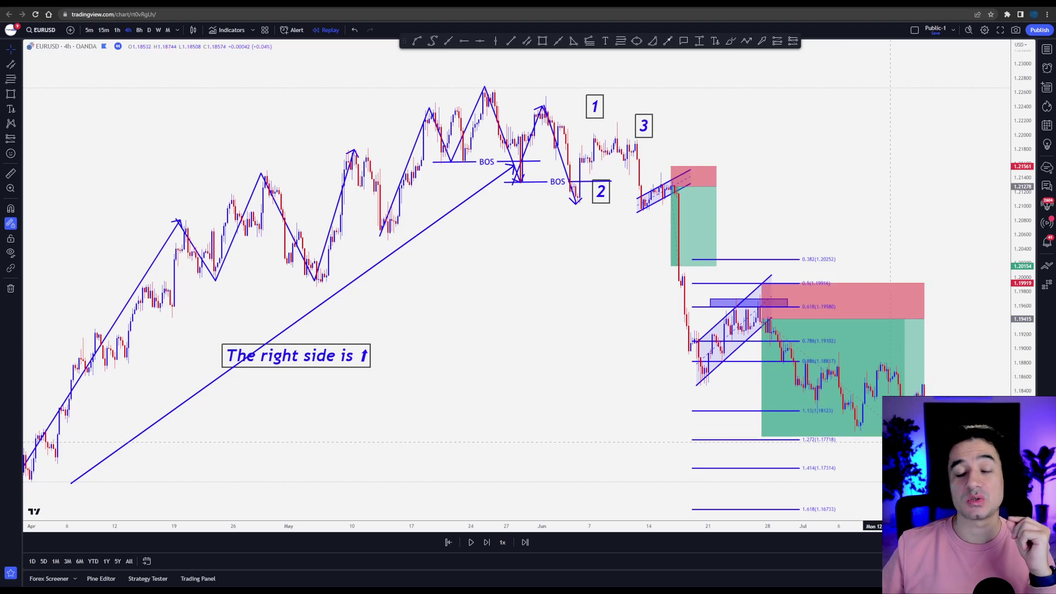
# Delete the Fibonacci retracement and clear all remaining drawings from the EURUSD chart
pyautogui.click(737, 260)
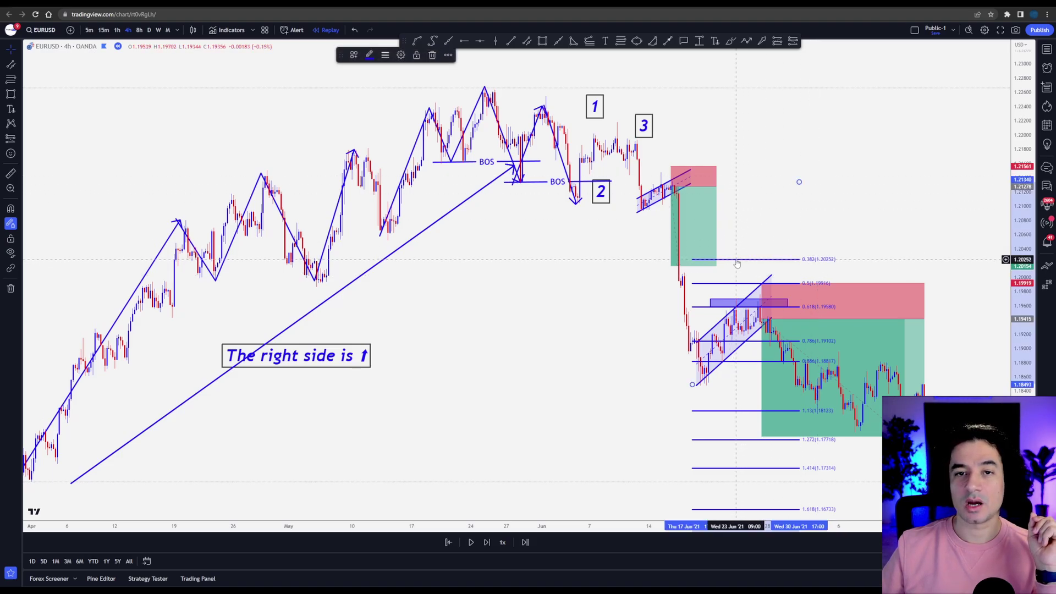
pyautogui.press('Delete')
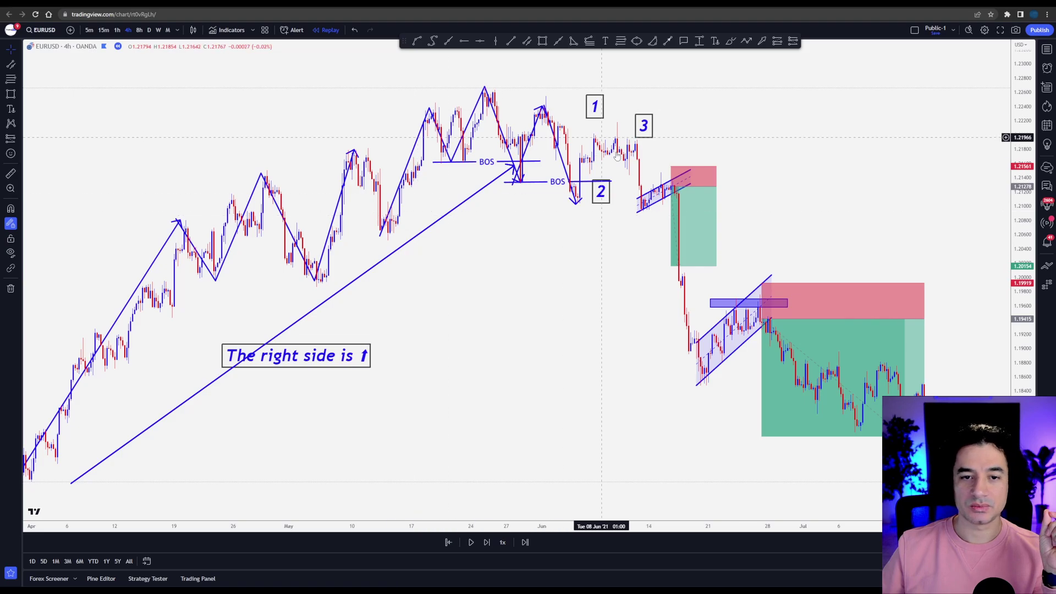
pyautogui.moveTo(784, 377); pyautogui.dragTo(528, 376)
pyautogui.click(593, 120)
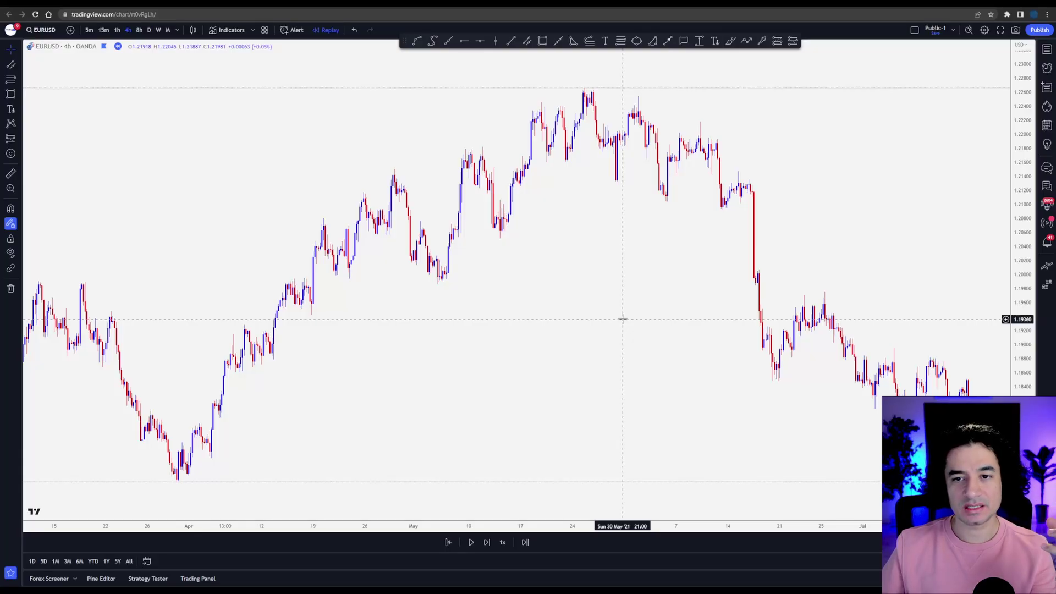
# Draw a zigzag path from the 25 May high down through a small pullback to the late-May low
pyautogui.click(748, 42)
pyautogui.click(582, 91)
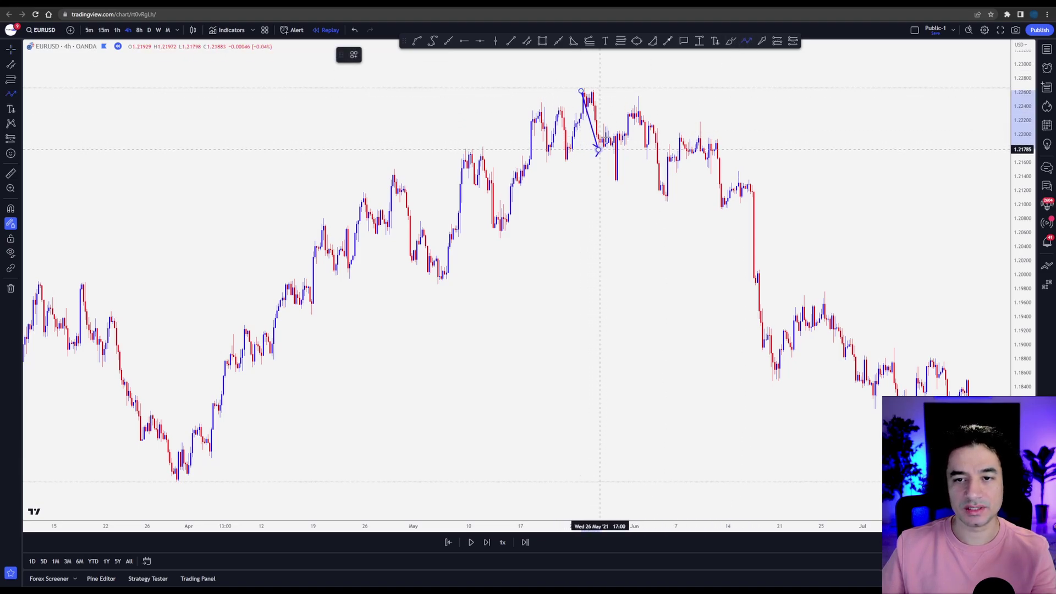
pyautogui.click(598, 150)
pyautogui.click(607, 125)
pyautogui.click(616, 177)
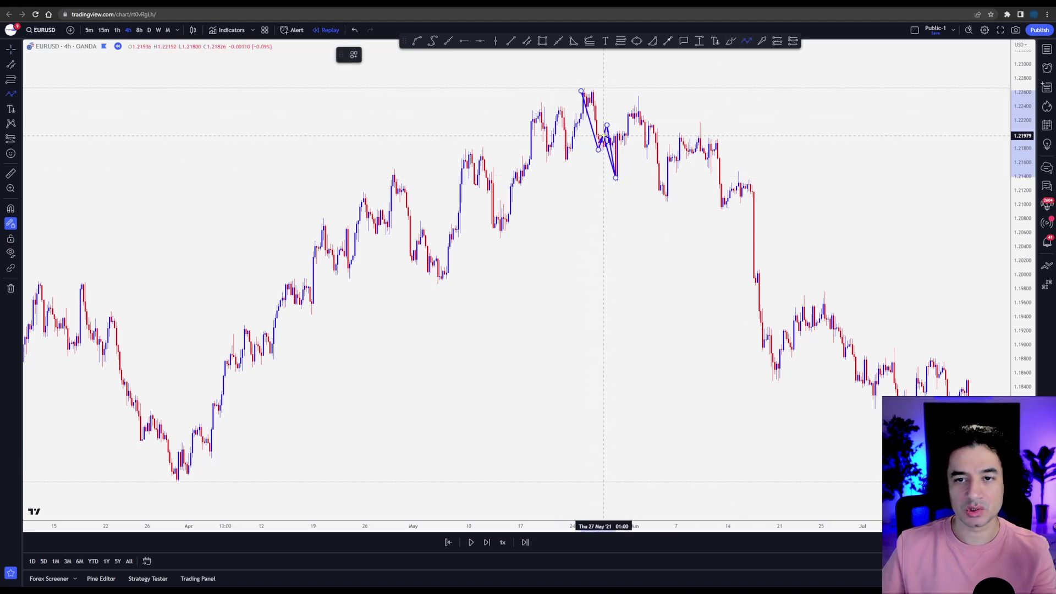
pyautogui.press('Escape')
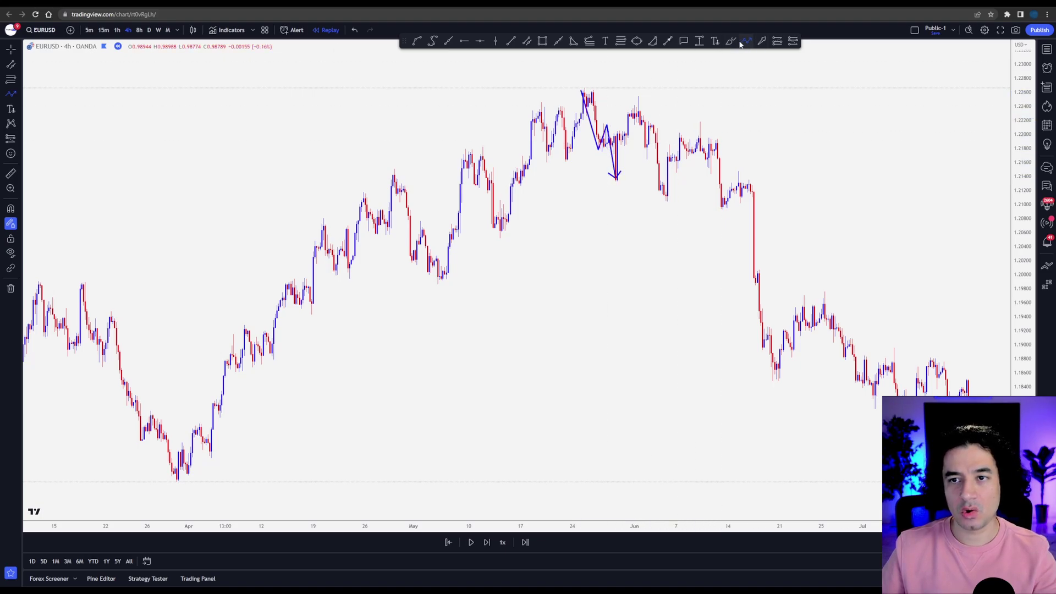
# Draw a downward trend arrow alongside the late-May zigzag, from about 1.2279 to about 1.2143
pyautogui.click(667, 42)
pyautogui.click(583, 80)
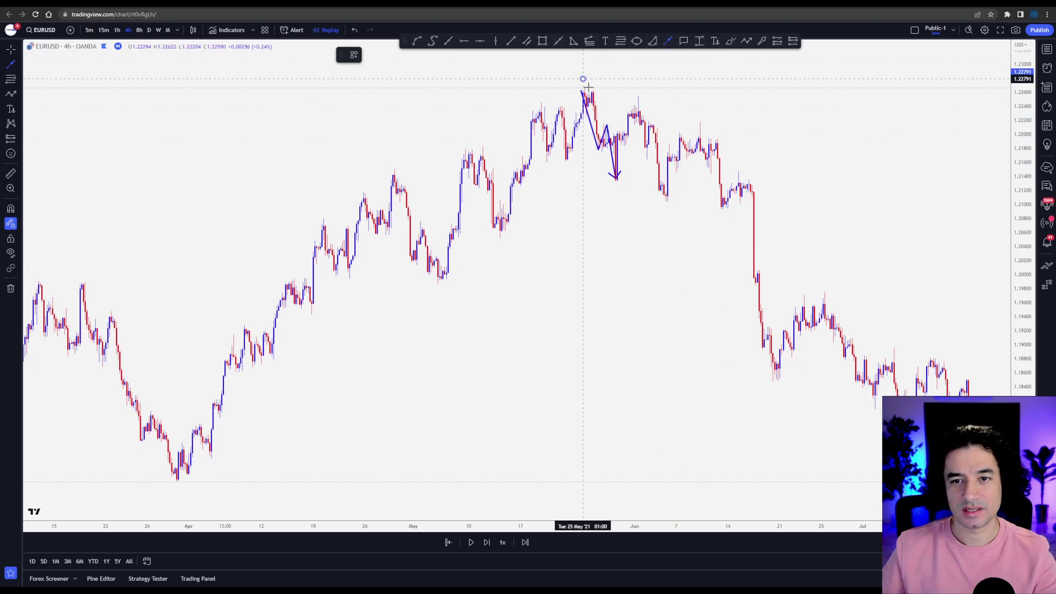
pyautogui.click(630, 175)
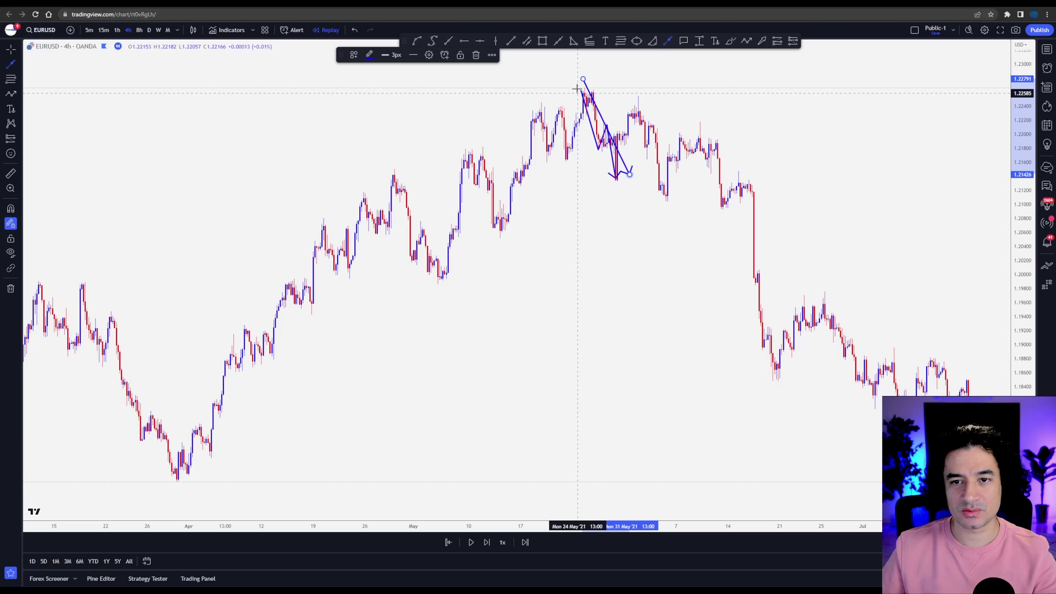
# Draw a downward arrow and a zigzag path over the early-June drop, and reposition both trend arrows beside their legs
pyautogui.click(631, 103)
pyautogui.click(656, 201)
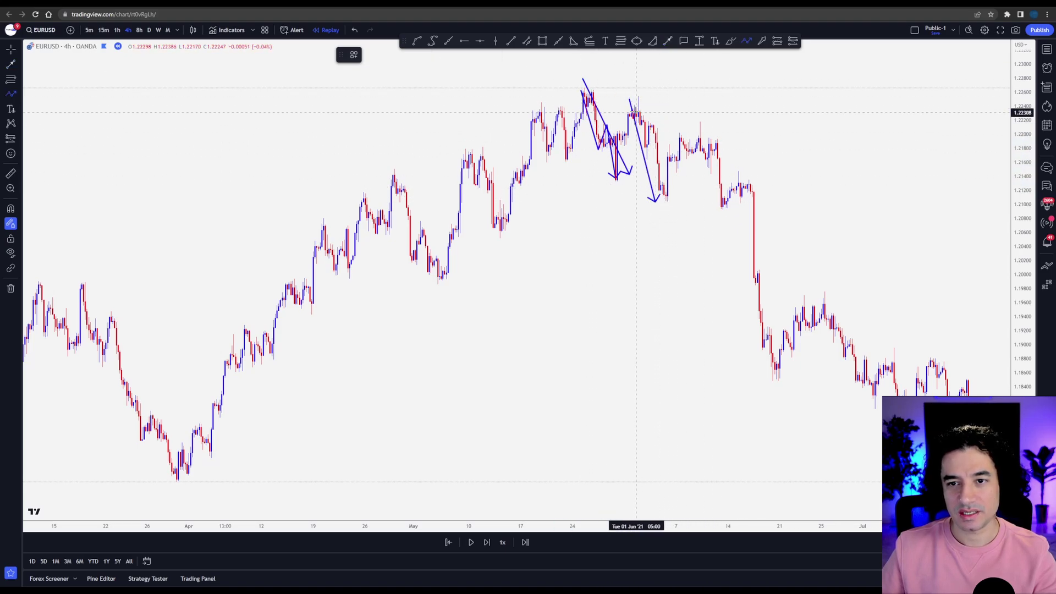
pyautogui.click(667, 195)
pyautogui.doubleClick(644, 219)
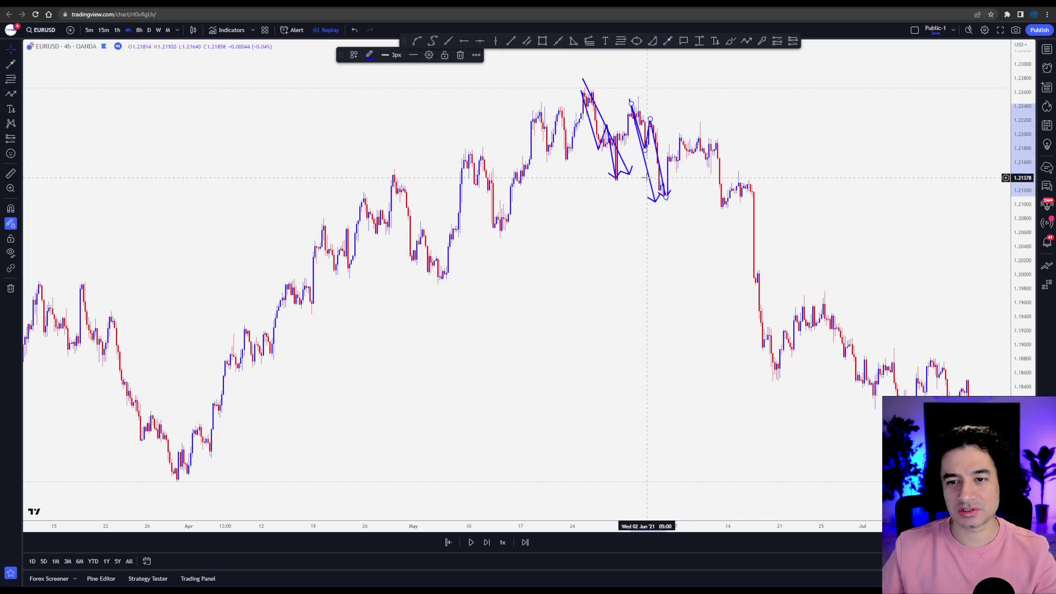
pyautogui.click(666, 208)
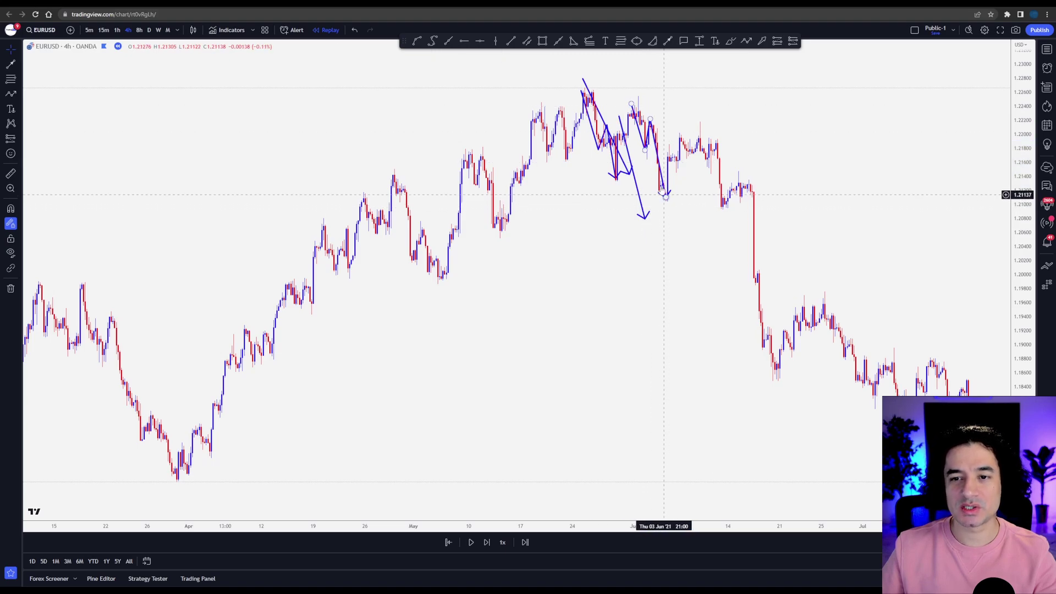
pyautogui.moveTo(638, 192); pyautogui.dragTo(647, 164)
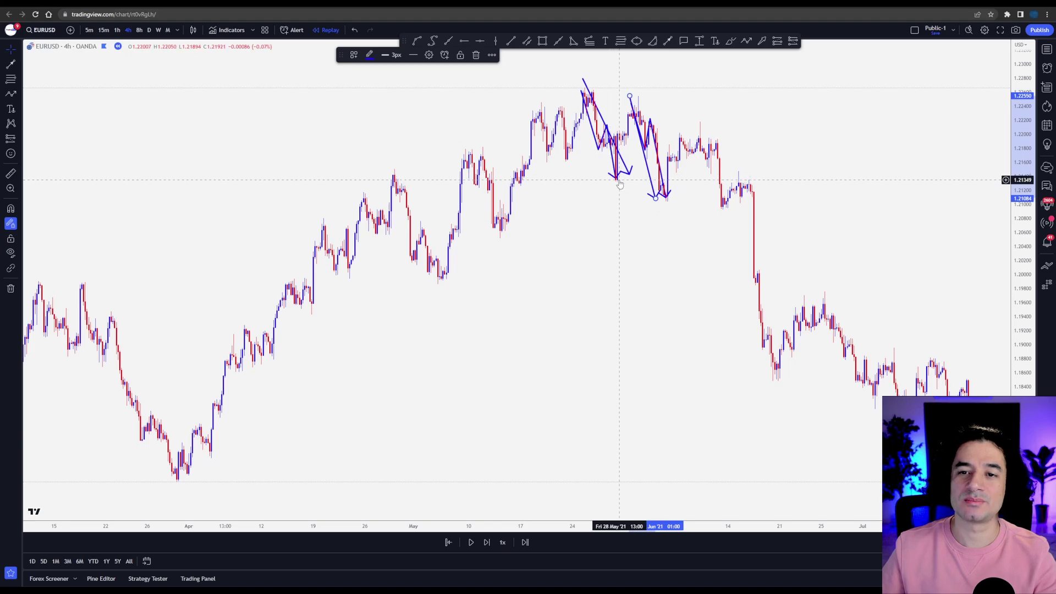
pyautogui.click(608, 124)
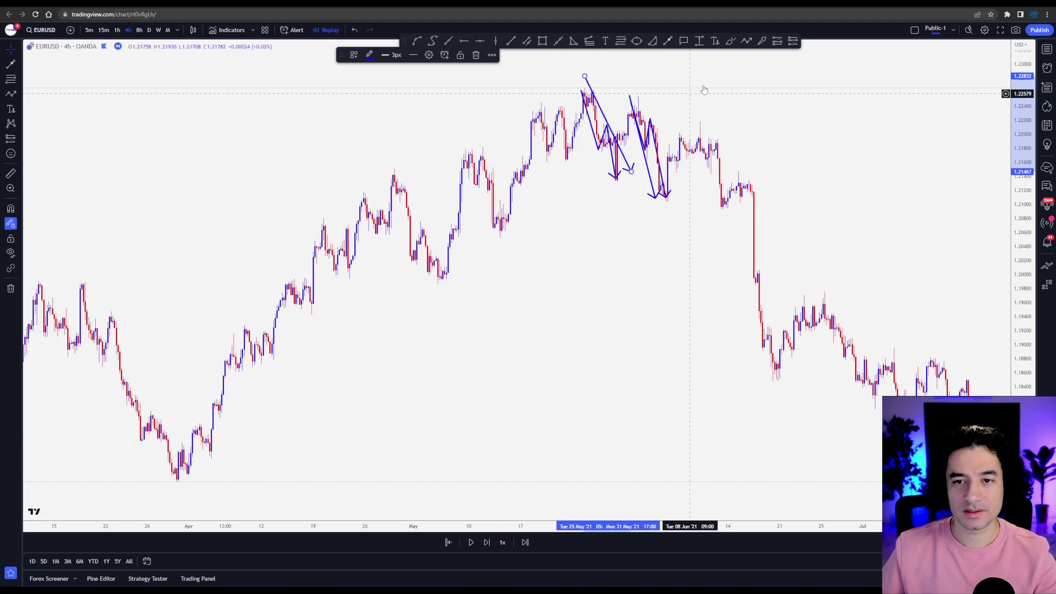
# Draw a thin rectangle zone from the 20 May low across to 31 May, between about 1.2159 and 1.2164
pyautogui.click(627, 333)
pyautogui.scroll(5, 627, 332)
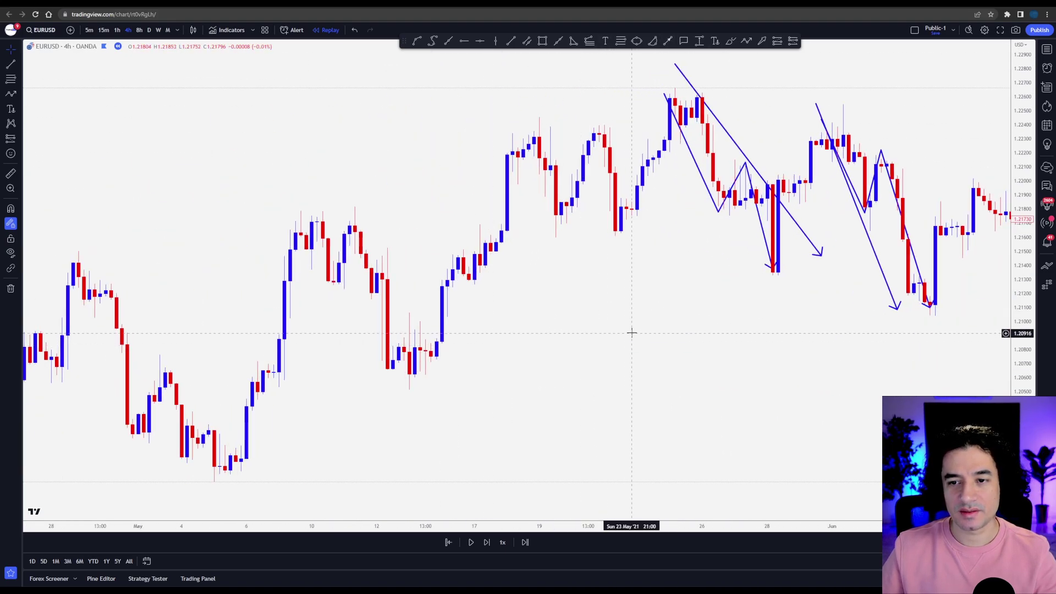
pyautogui.moveTo(631, 332); pyautogui.dragTo(521, 340)
pyautogui.hotkey('alt', 'shift', 'r')
pyautogui.moveTo(460, 232); pyautogui.dragTo(661, 238)
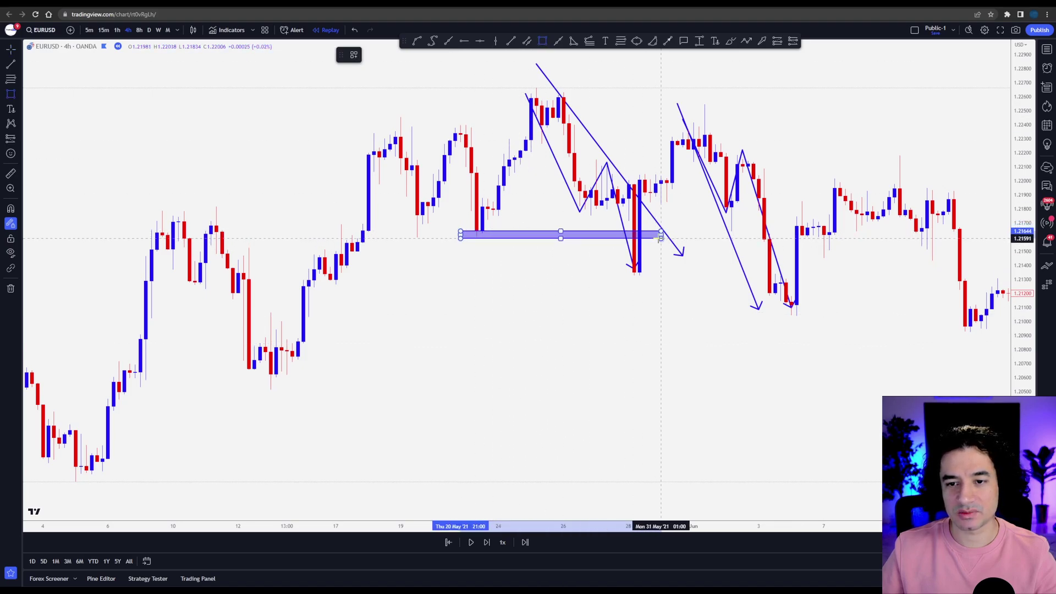
pyautogui.rightClick(596, 199)
pyautogui.click(597, 181)
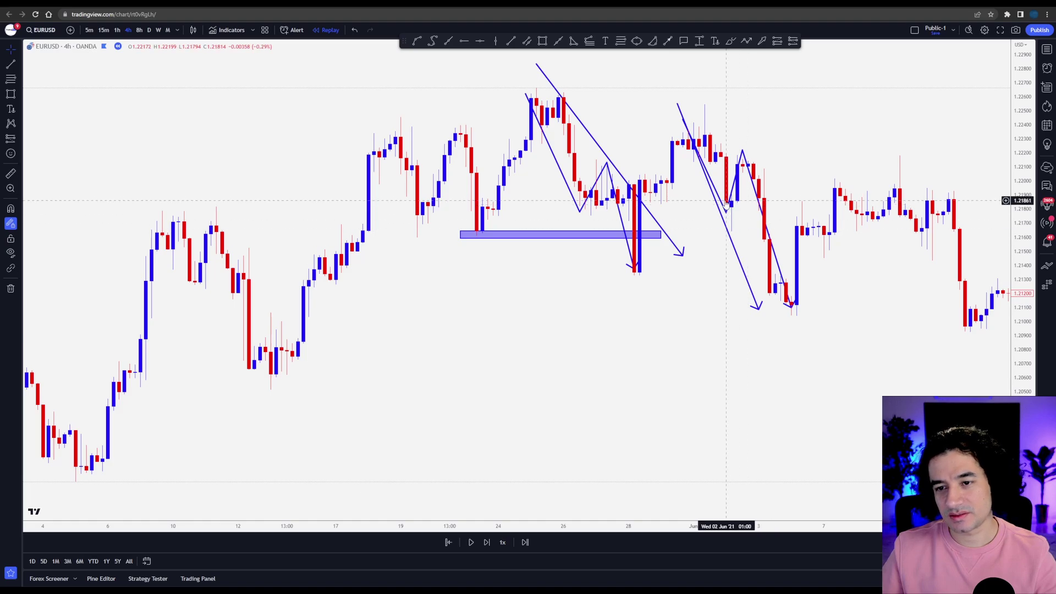
# Move the early-June trend arrow away from its zigzag and draw a large arrow marker pointing at the 2 June swing low
pyautogui.moveTo(717, 201); pyautogui.dragTo(708, 210)
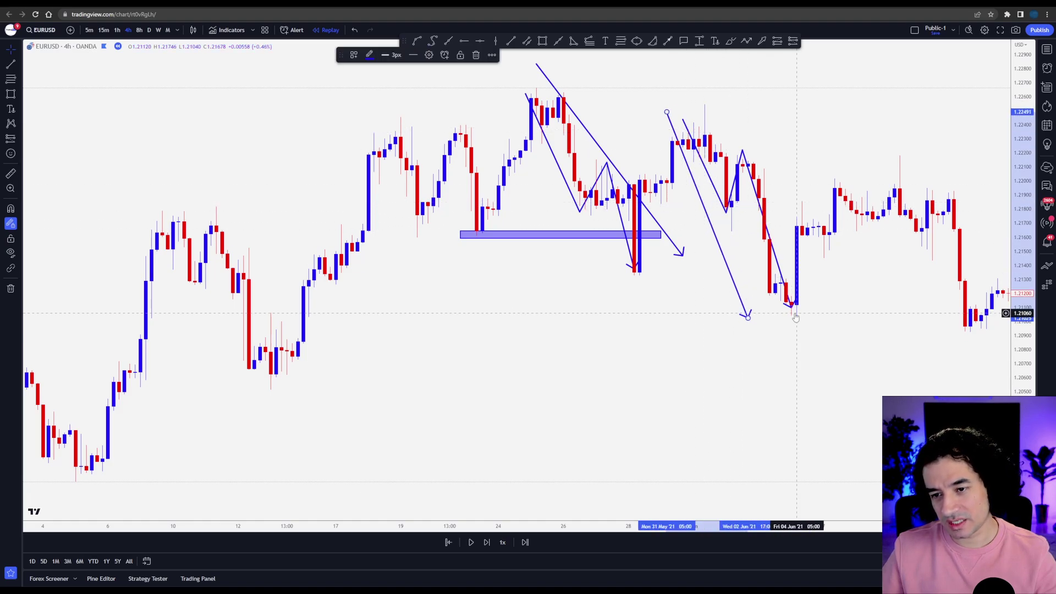
pyautogui.click(762, 40)
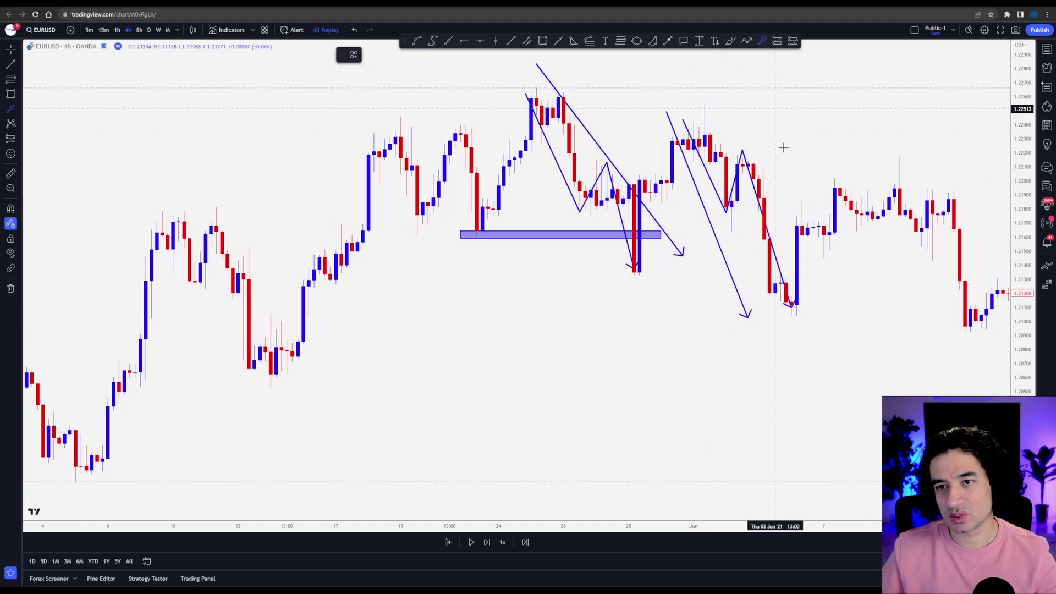
pyautogui.click(802, 384)
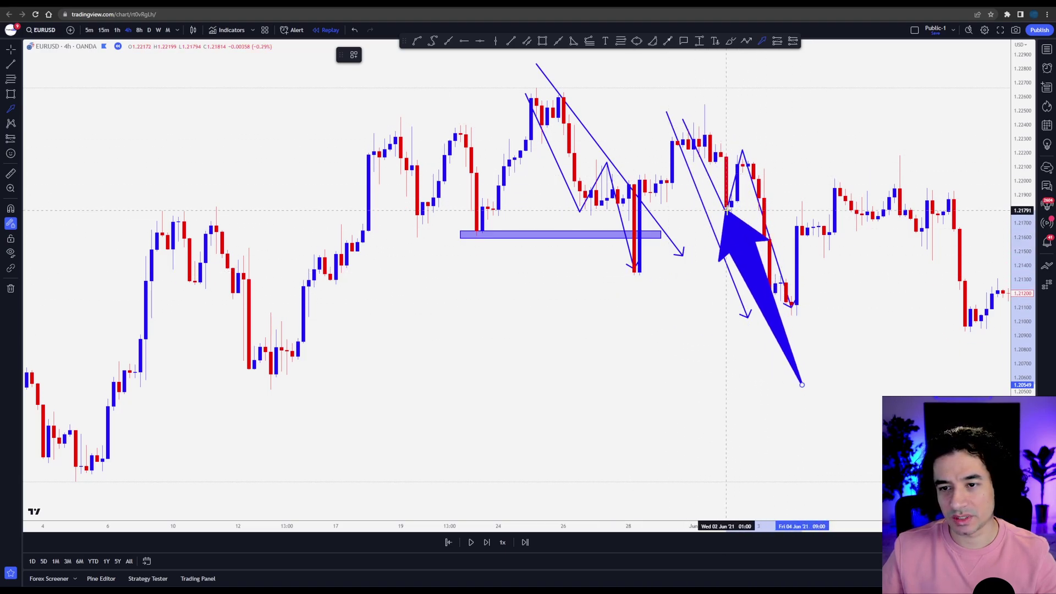
pyautogui.moveTo(948, 187); pyautogui.dragTo(966, 347)
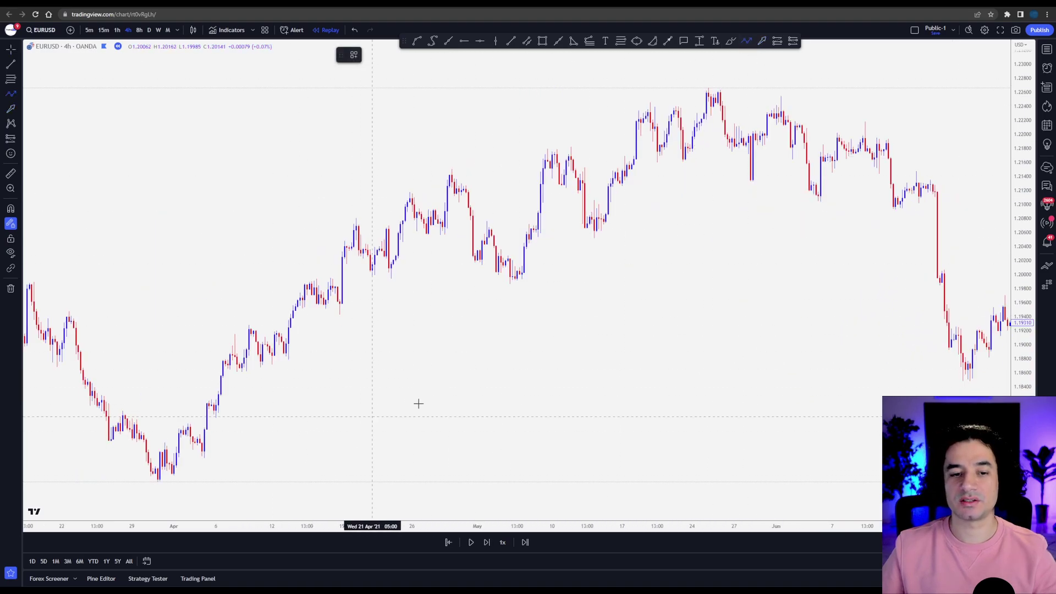
# Draw one continuous zigzag path through the swing highs and lows from the mid-May low to the late-June rebound
pyautogui.scroll(2, 417, 405)
pyautogui.click(544, 229)
pyautogui.click(604, 103)
pyautogui.click(621, 162)
pyautogui.click(637, 110)
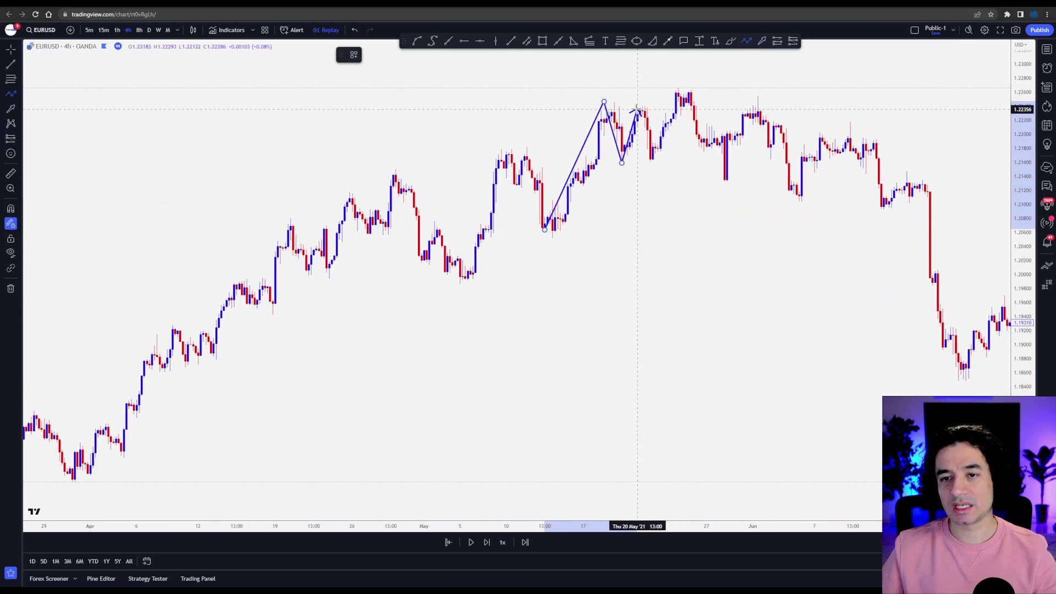
pyautogui.click(650, 164)
pyautogui.click(668, 87)
pyautogui.click(712, 188)
pyautogui.click(744, 96)
pyautogui.click(763, 154)
pyautogui.click(770, 115)
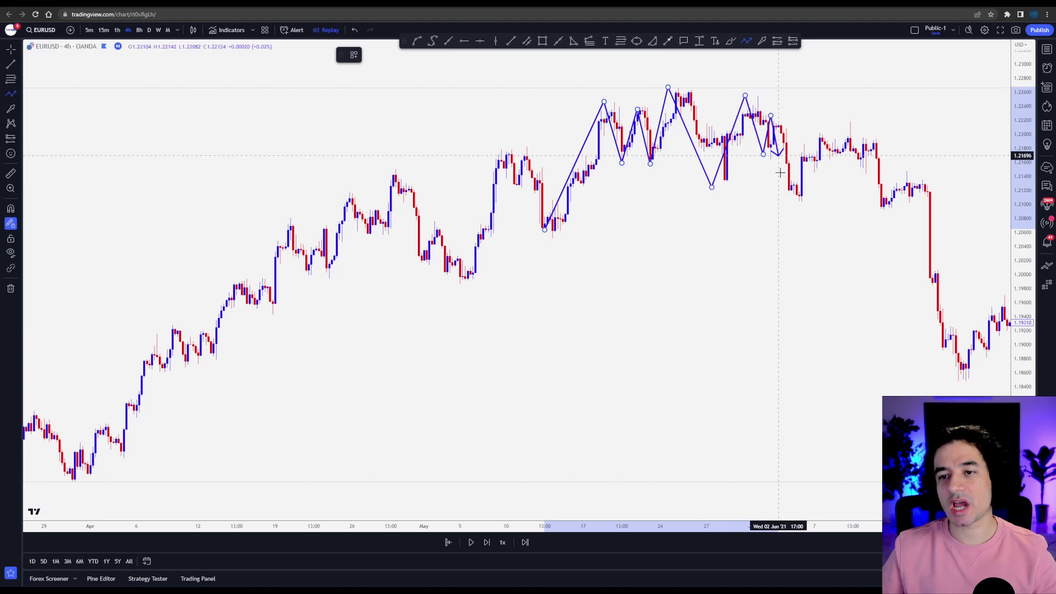
pyautogui.click(794, 201)
pyautogui.click(820, 130)
pyautogui.click(843, 168)
pyautogui.click(853, 124)
pyautogui.click(881, 214)
pyautogui.click(904, 173)
pyautogui.click(971, 387)
pyautogui.click(976, 331)
pyautogui.click(984, 348)
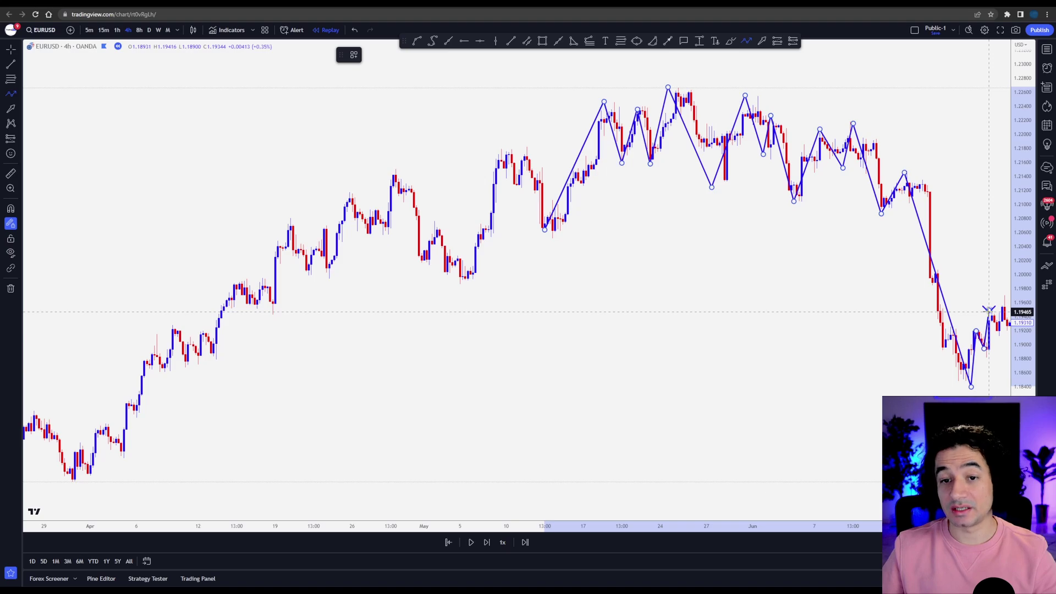
pyautogui.doubleClick(989, 309)
# Remove the continuous zigzag drawing from the chart
pyautogui.moveTo(714, 308); pyautogui.dragTo(597, 309)
pyautogui.click(7, 289)
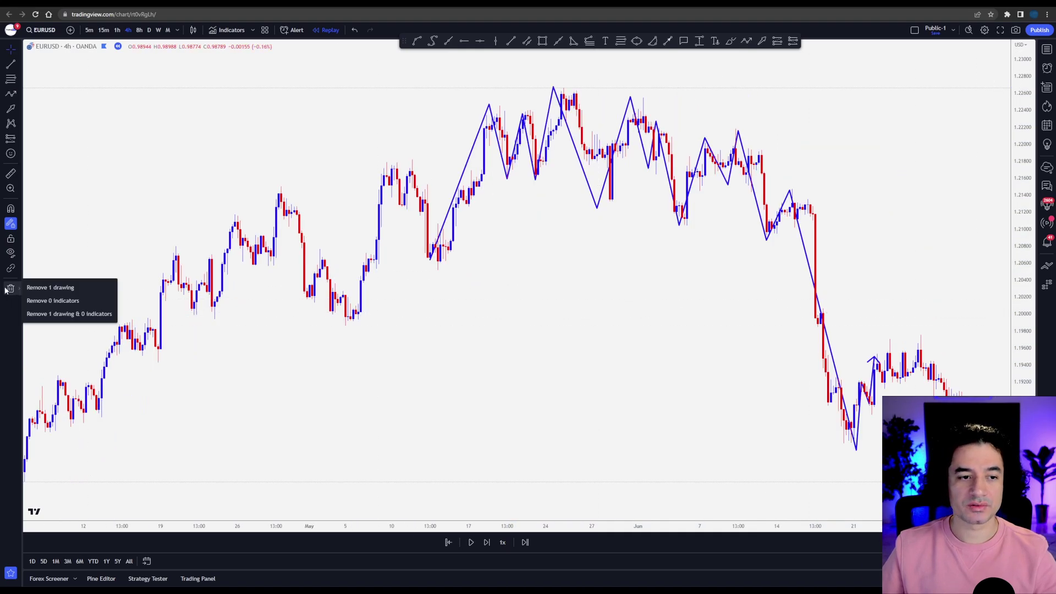
pyautogui.click(50, 287)
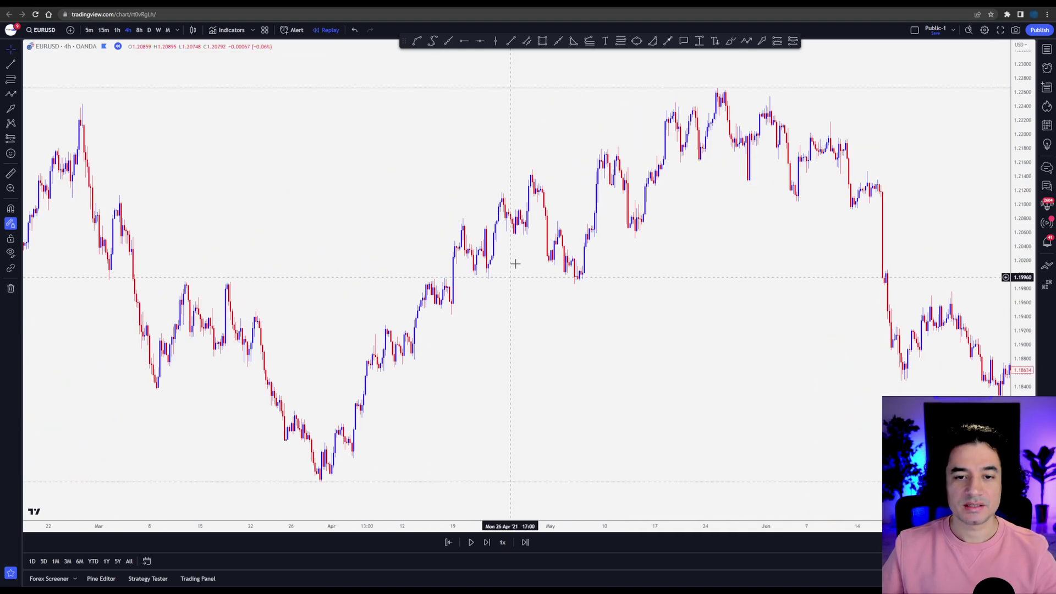
# Draw a zigzag path along the April uptrend, from the late-March low through two pullbacks to the late-April high
pyautogui.click(308, 484)
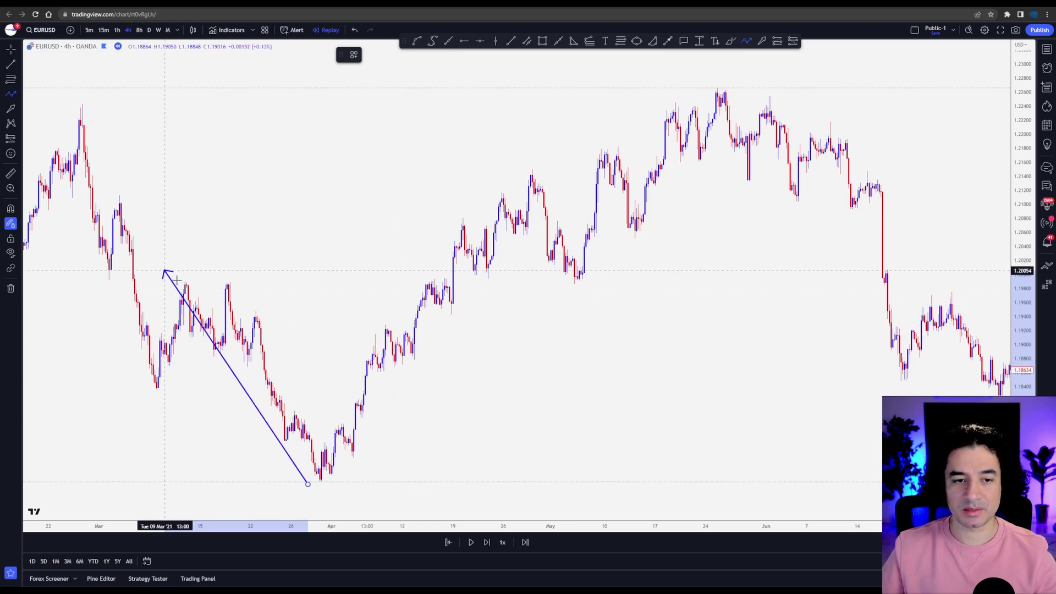
pyautogui.click(455, 219)
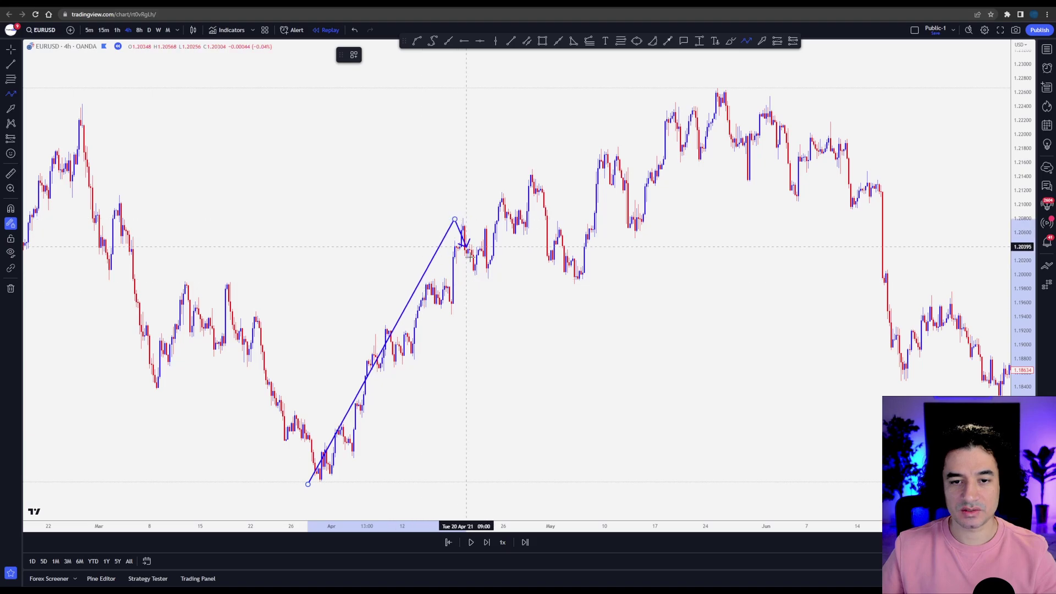
pyautogui.click(478, 280)
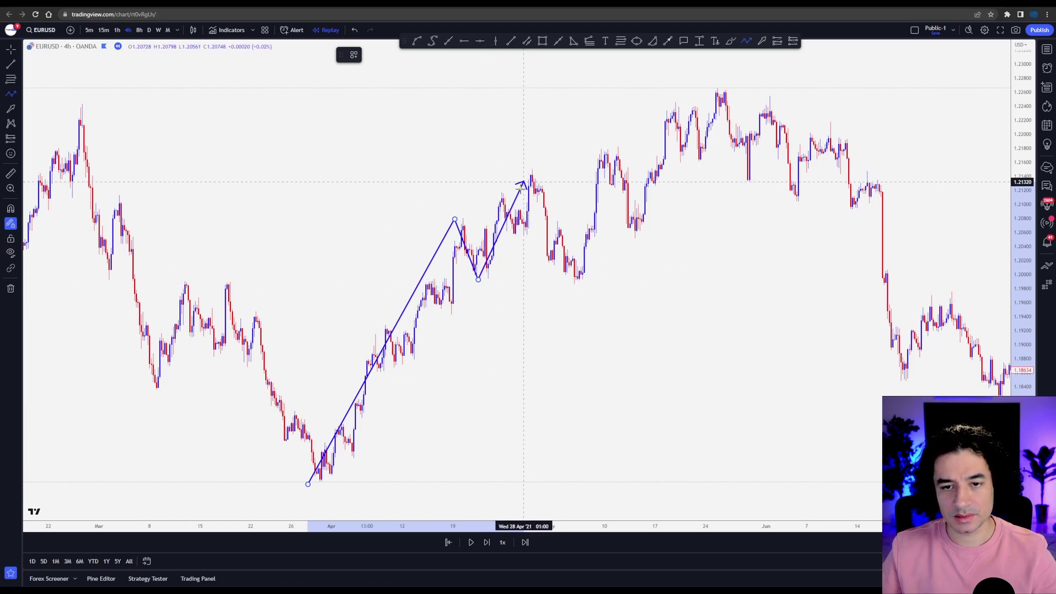
pyautogui.click(498, 199)
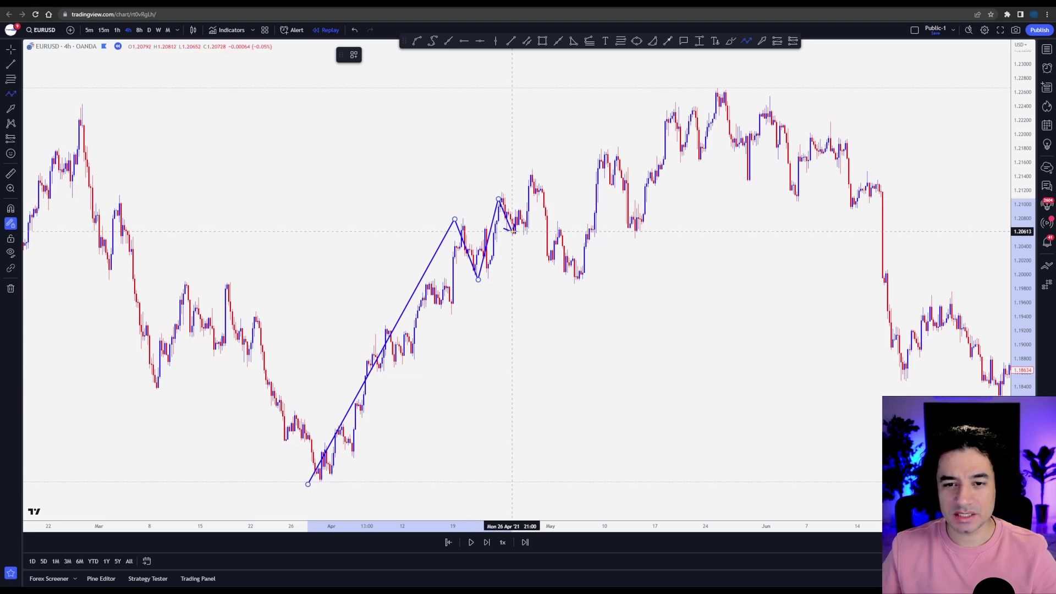
pyautogui.click(513, 232)
pyautogui.doubleClick(531, 174)
pyautogui.click(535, 175)
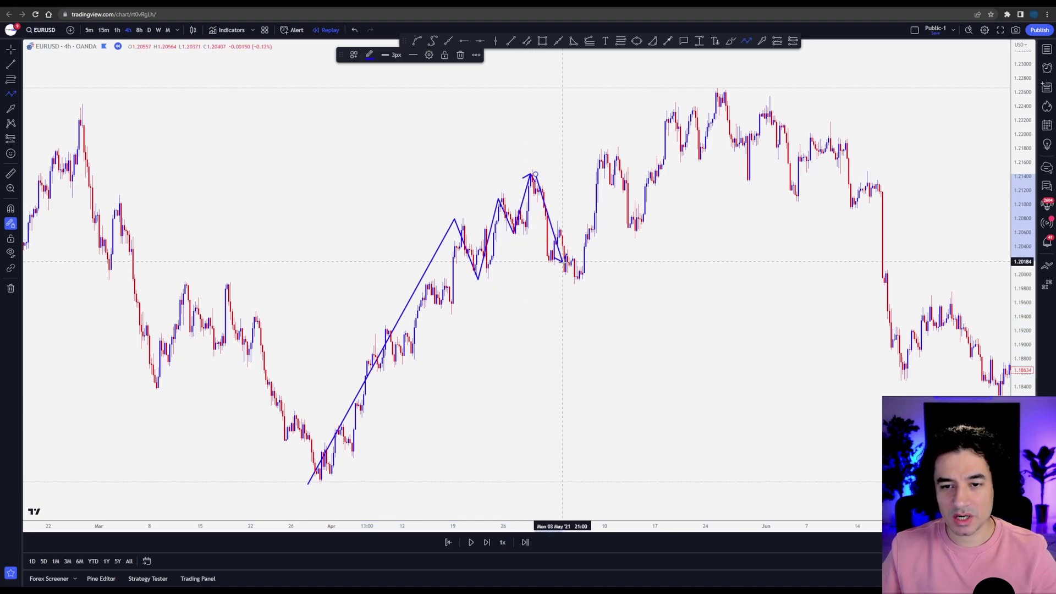
pyautogui.press('Escape')
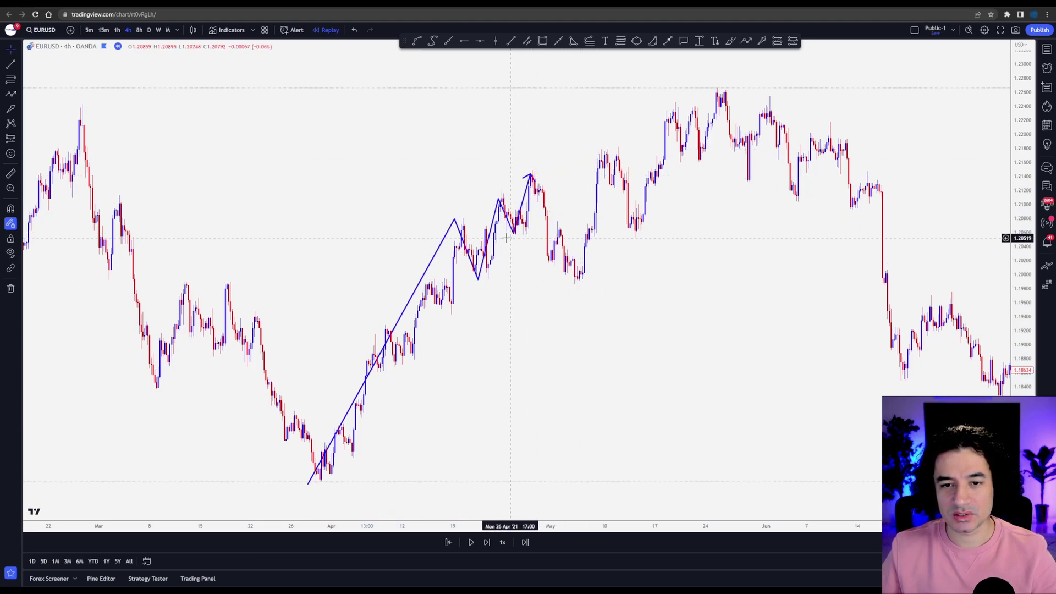
# Straighten the last leg of the April zigzag by moving its second high and second pullback points onto the line toward the late-April high
pyautogui.click(498, 205)
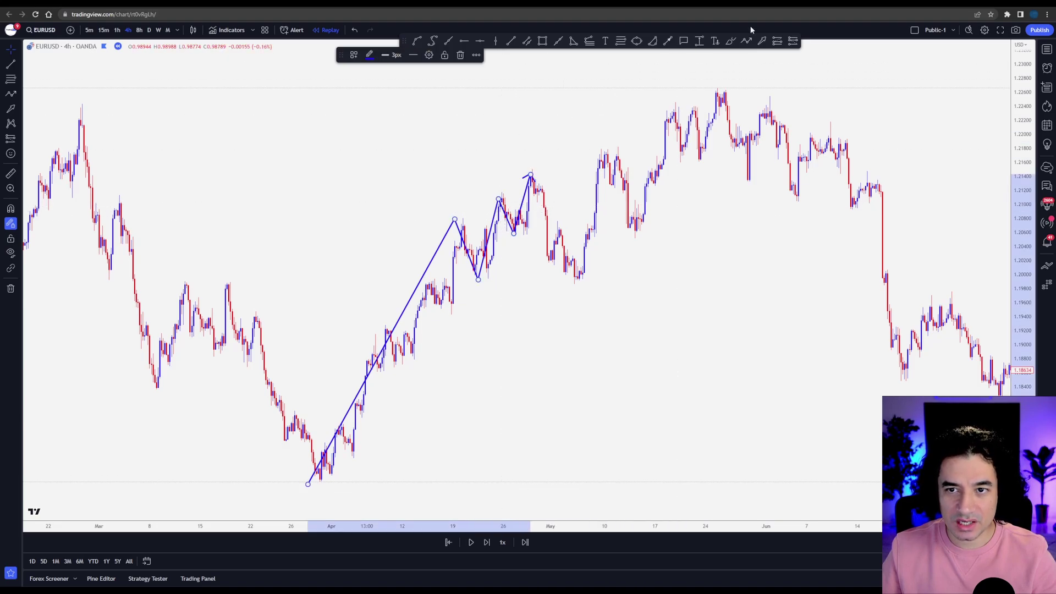
pyautogui.click(762, 41)
pyautogui.moveTo(459, 156)
pyautogui.mouseDown()
pyautogui.moveTo(500, 218)
pyautogui.moveTo(473, 275)
pyautogui.moveTo(531, 176)
pyautogui.mouseUp()
pyautogui.press('Escape')
pyautogui.click(512, 233)
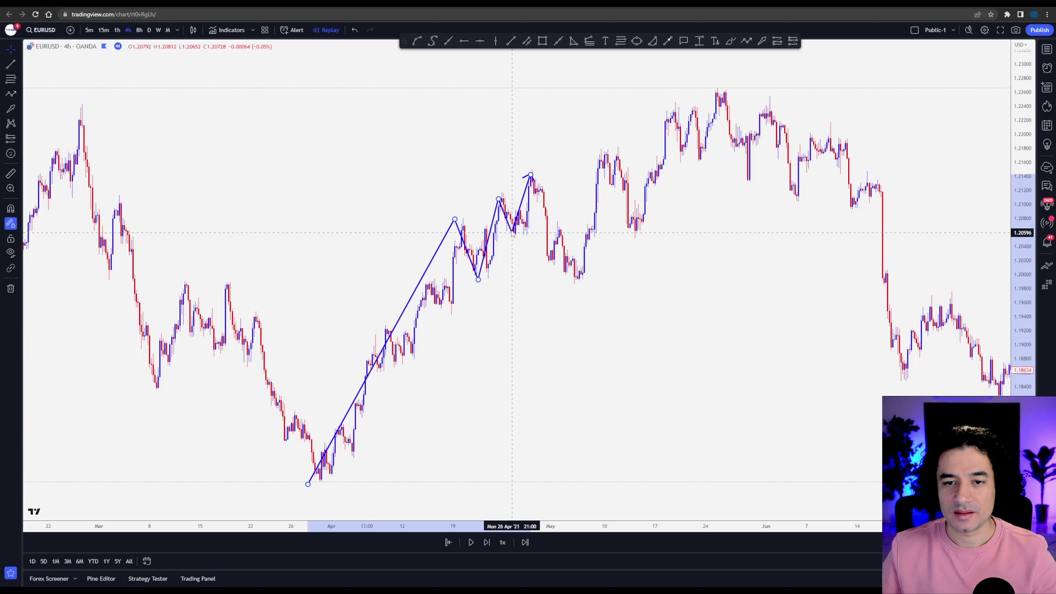
pyautogui.click(502, 203)
pyautogui.moveTo(498, 199); pyautogui.dragTo(513, 216)
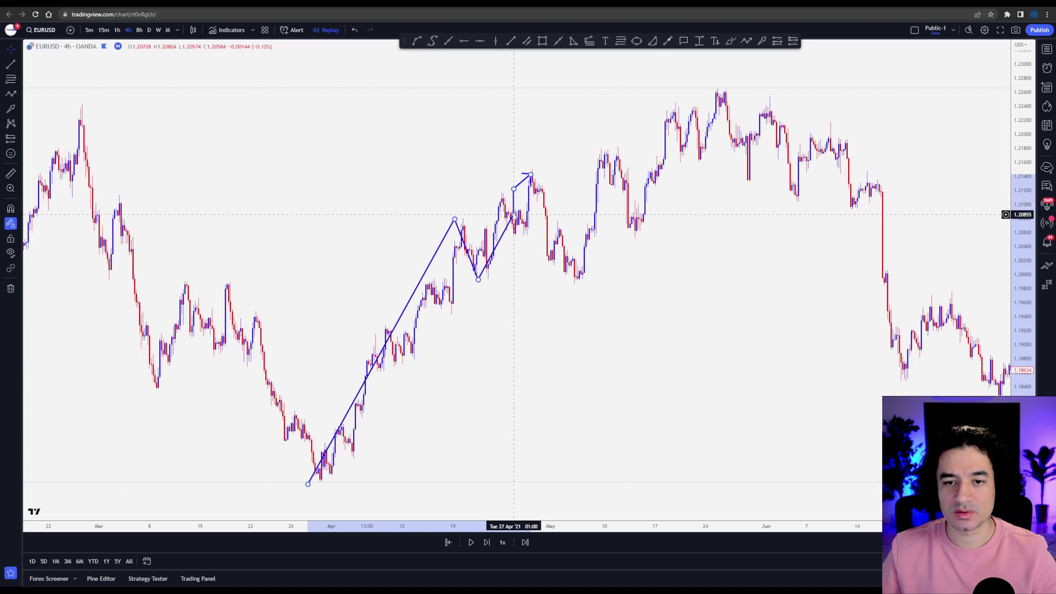
# Draw a new zigzag path from the late-April high through the May swing lows and highs to the 25 May peak
pyautogui.click(746, 40)
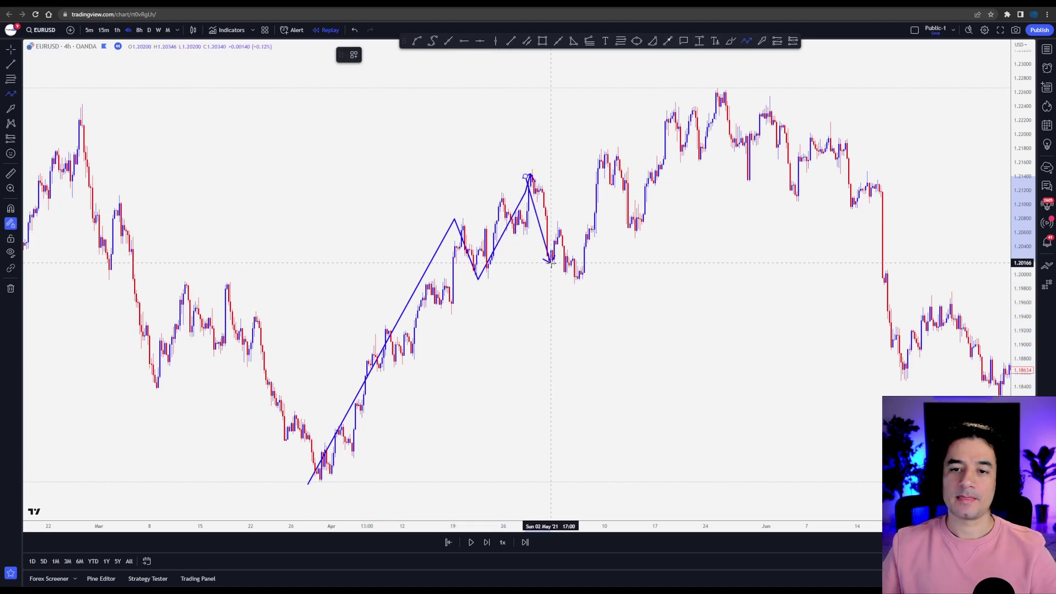
pyautogui.click(526, 177)
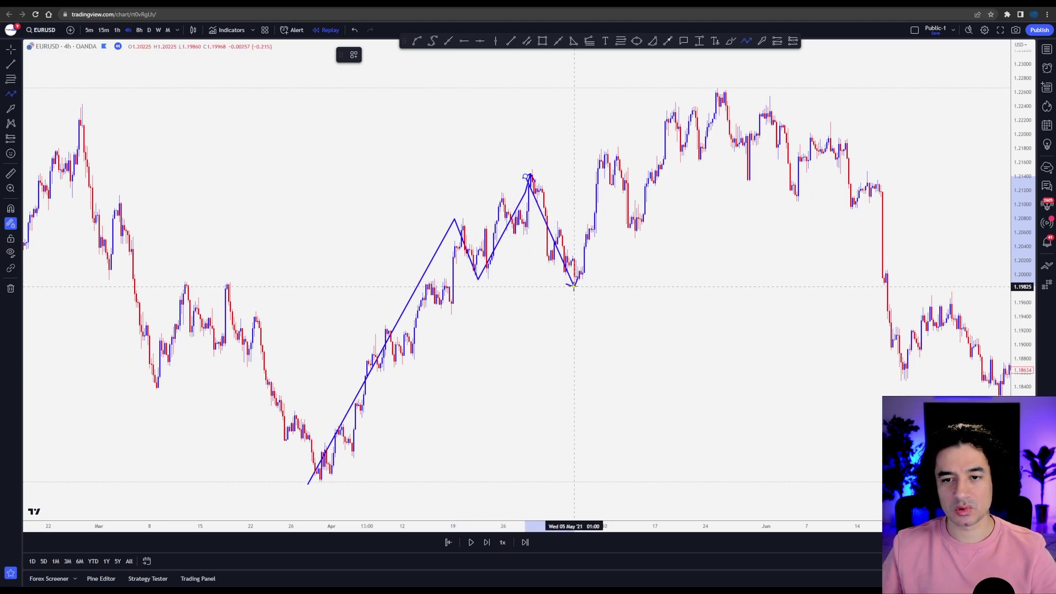
pyautogui.click(574, 286)
pyautogui.click(602, 145)
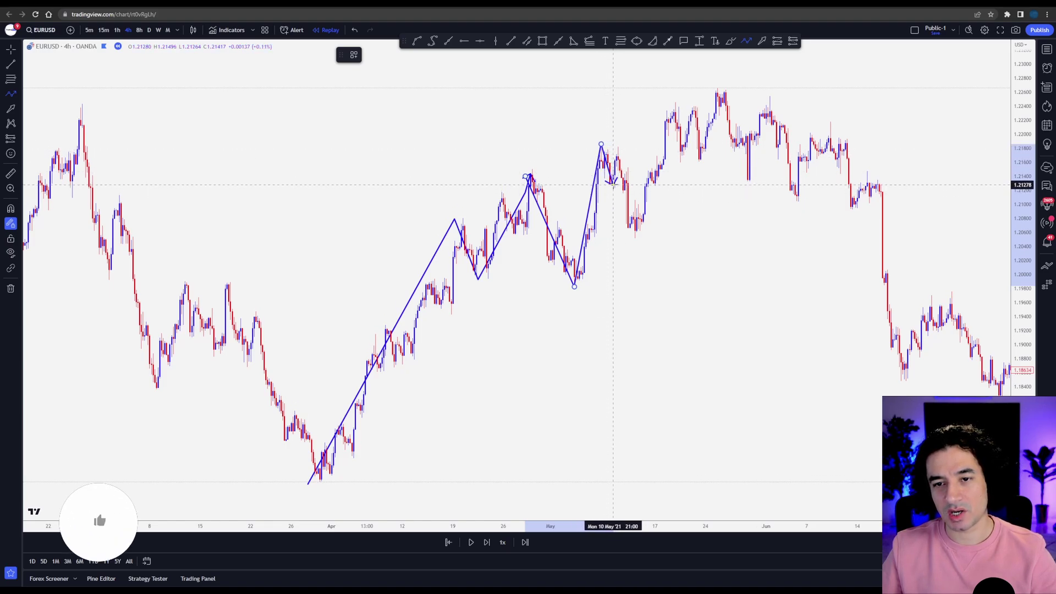
pyautogui.click(636, 239)
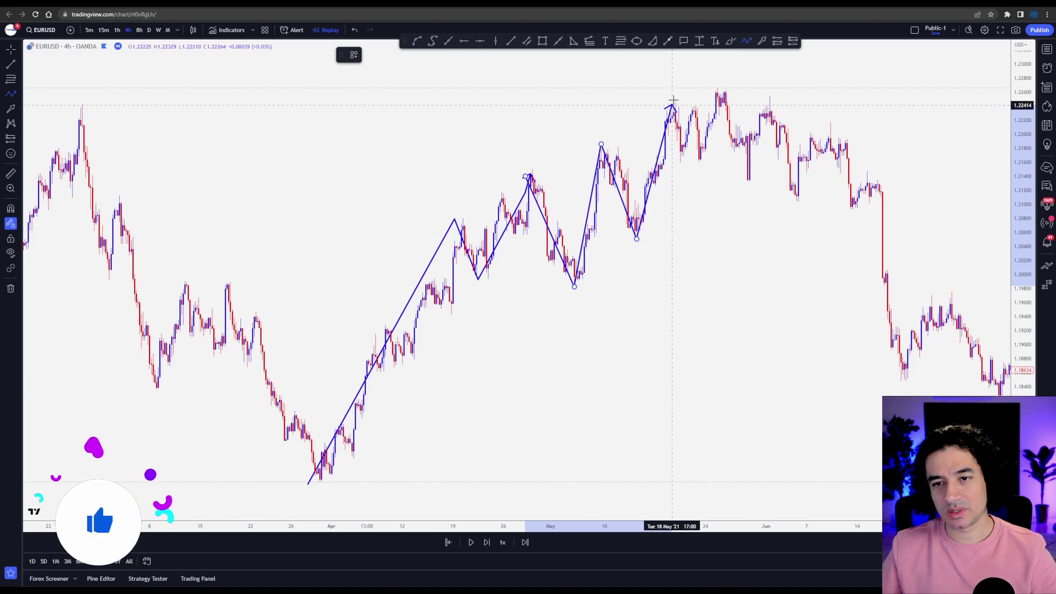
pyautogui.click(669, 103)
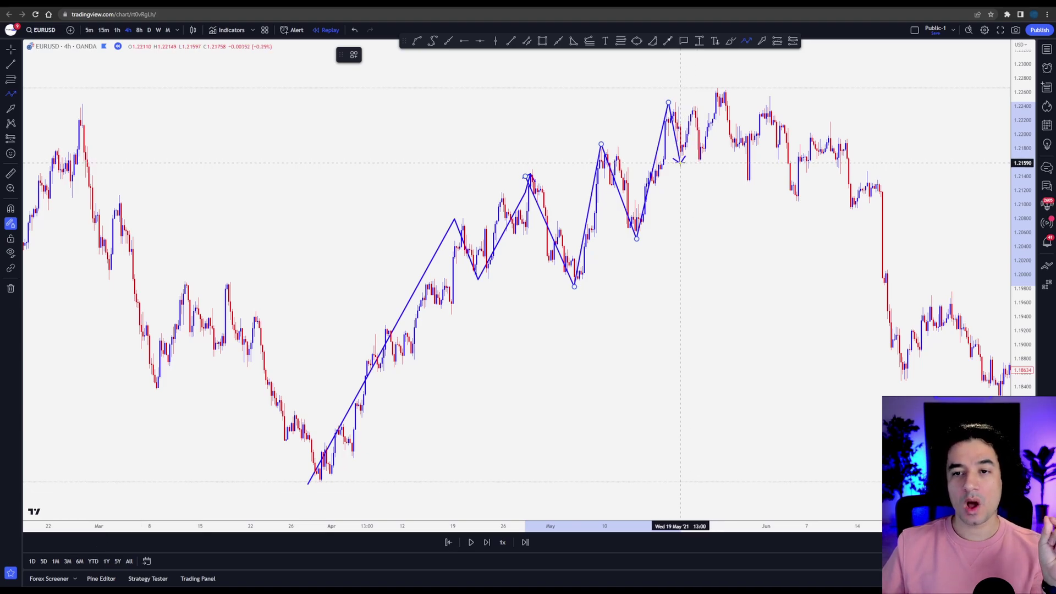
pyautogui.click(680, 163)
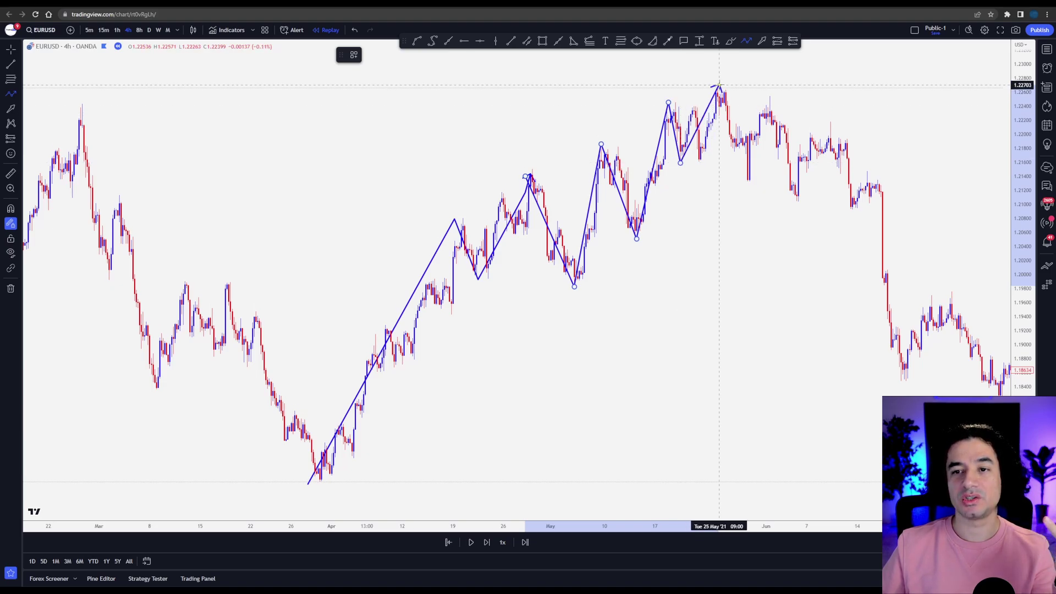
pyautogui.click(719, 85)
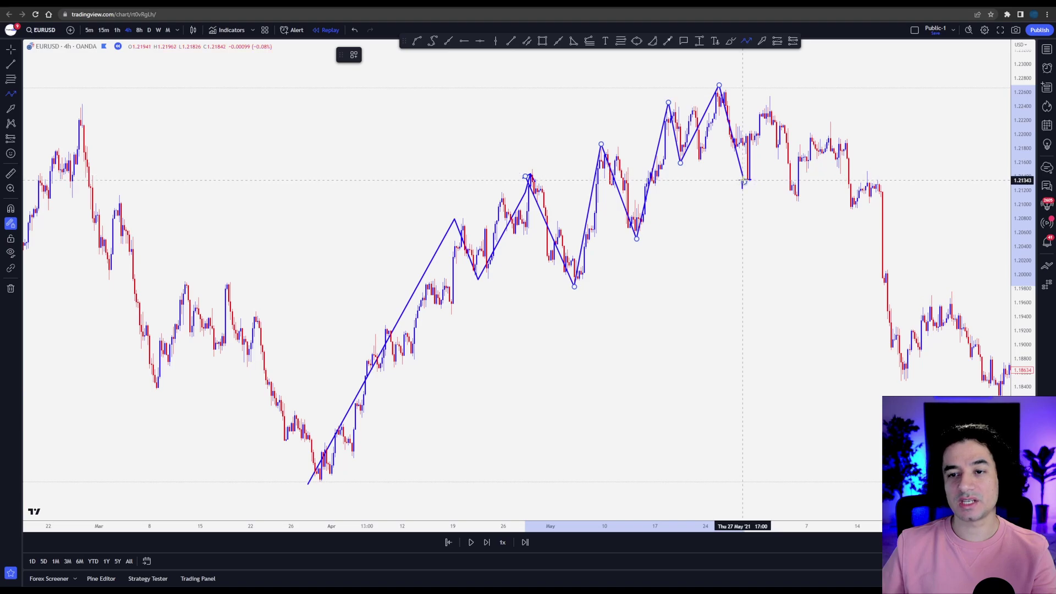
# Continue the zigzag down through the June lower highs and lows and end it at the low after the late-June rebound
pyautogui.click(745, 182)
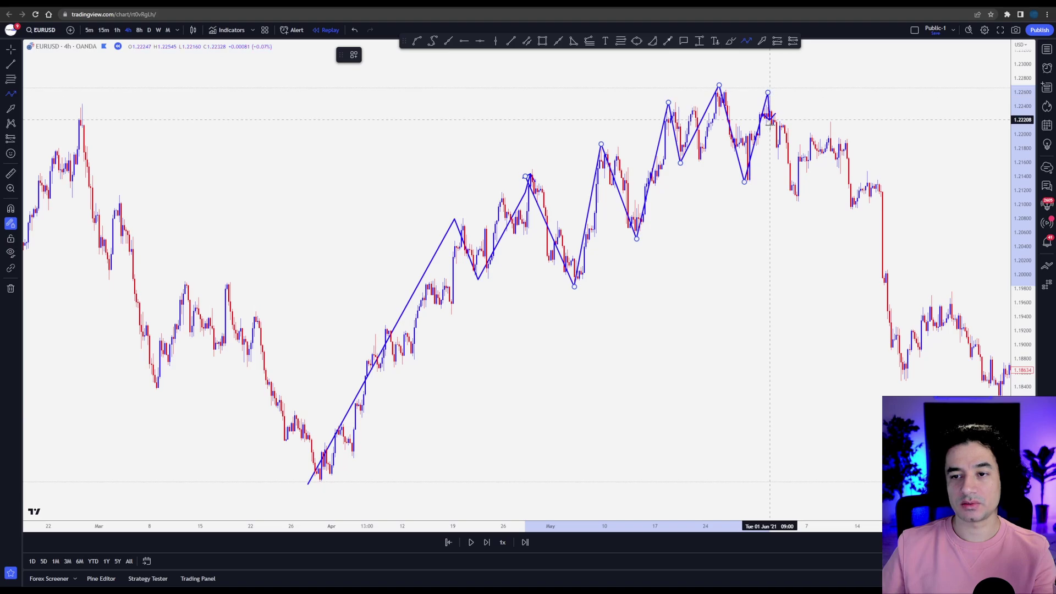
pyautogui.click(794, 199)
pyautogui.click(821, 118)
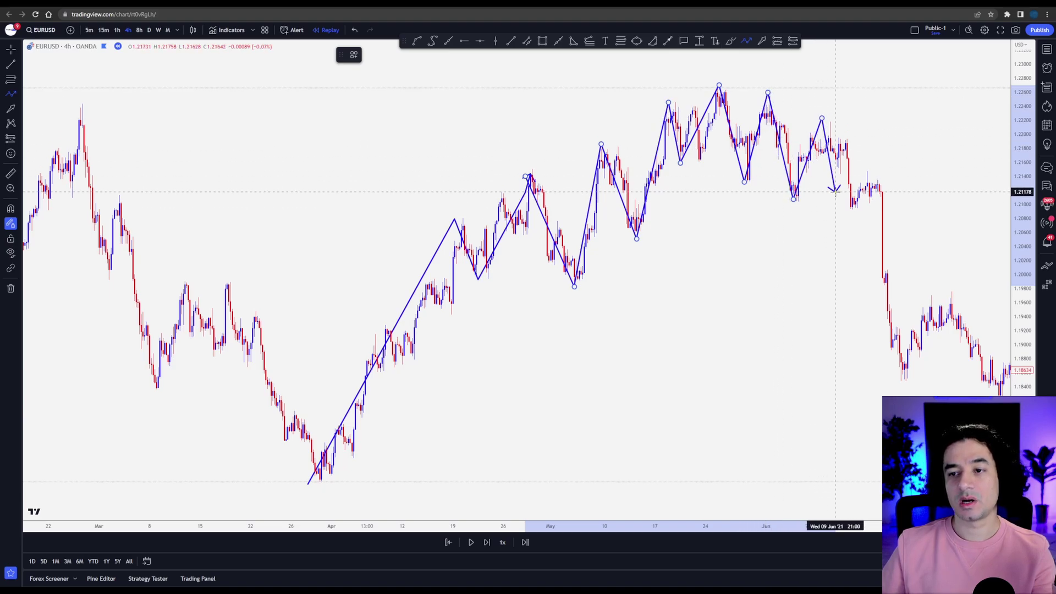
pyautogui.click(845, 209)
pyautogui.click(869, 172)
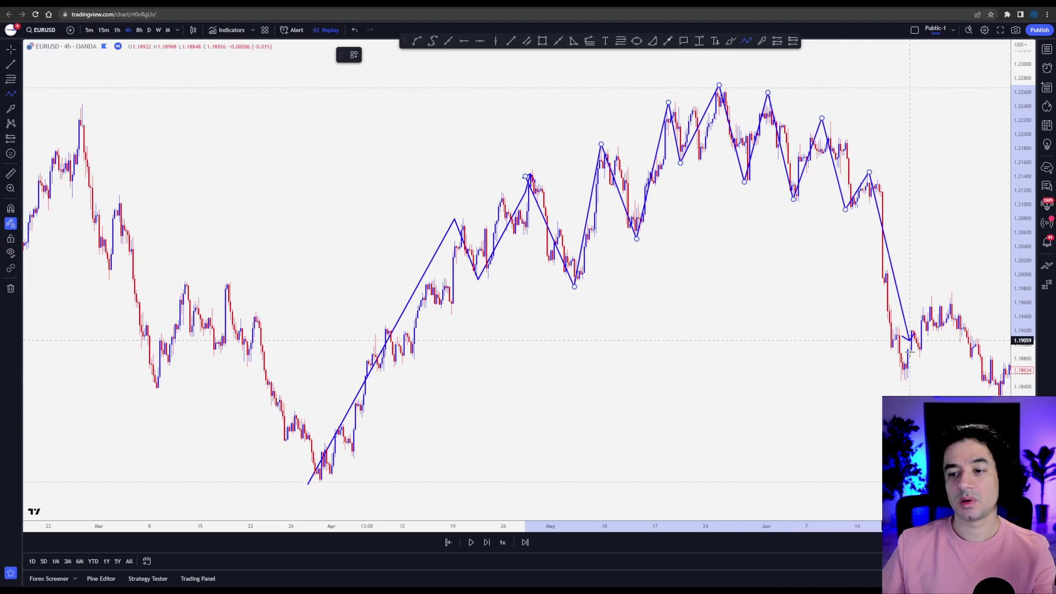
pyautogui.click(904, 378)
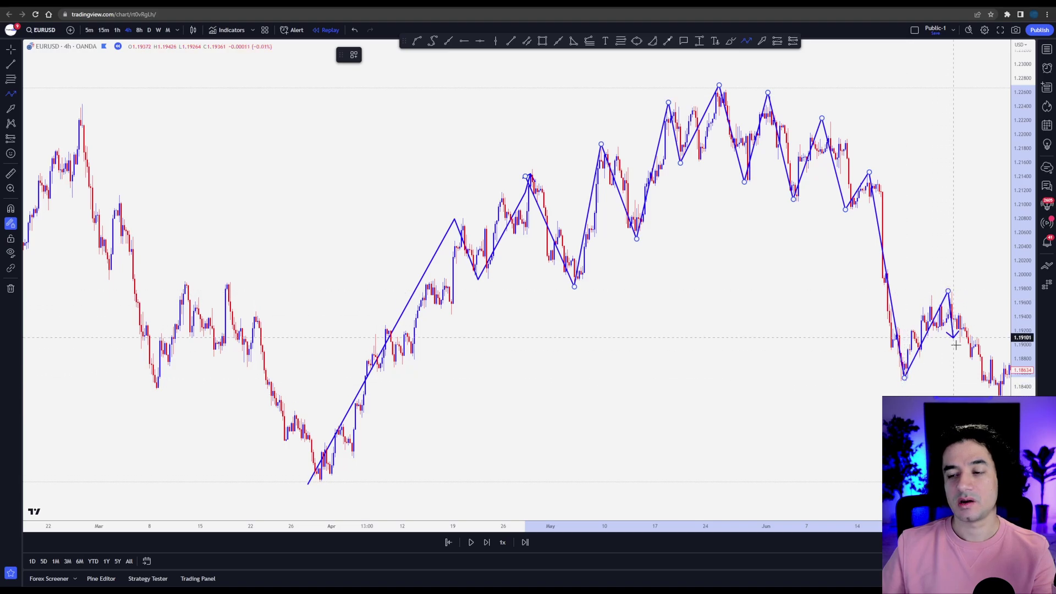
pyautogui.press('Escape')
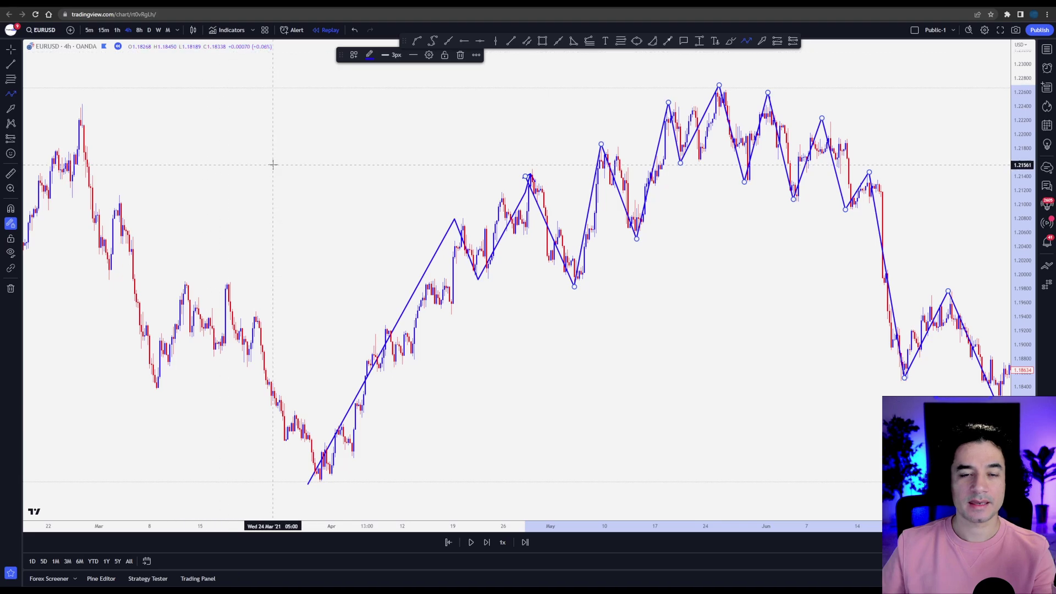
# Hide the candles by turning off Body, Borders and Wick in the chart settings, leaving only the zigzag paths
pyautogui.doubleClick(524, 219)
pyautogui.click(496, 218)
pyautogui.click(497, 238)
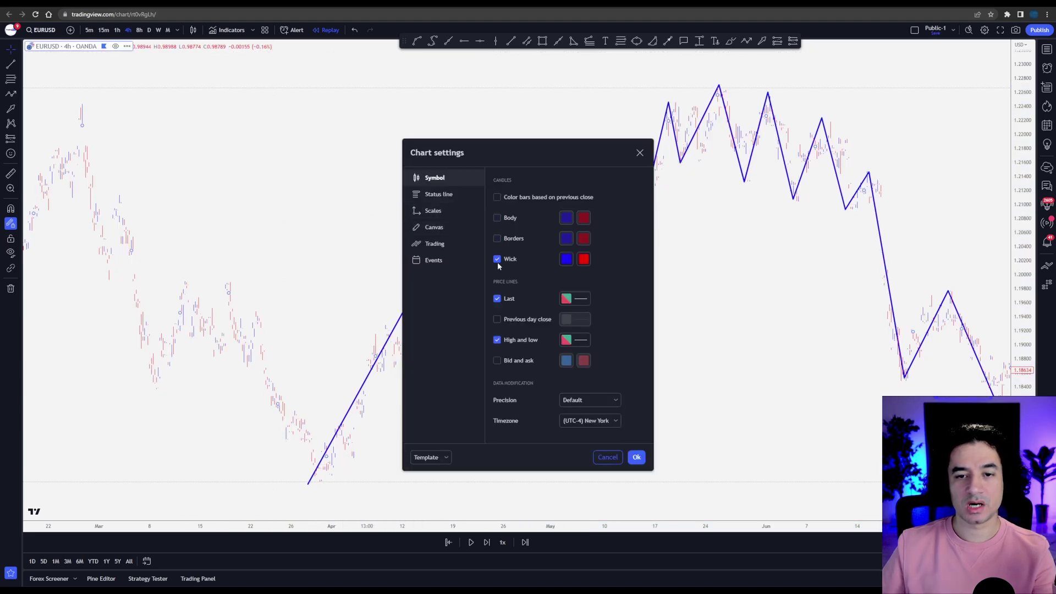
pyautogui.click(497, 260)
pyautogui.click(637, 458)
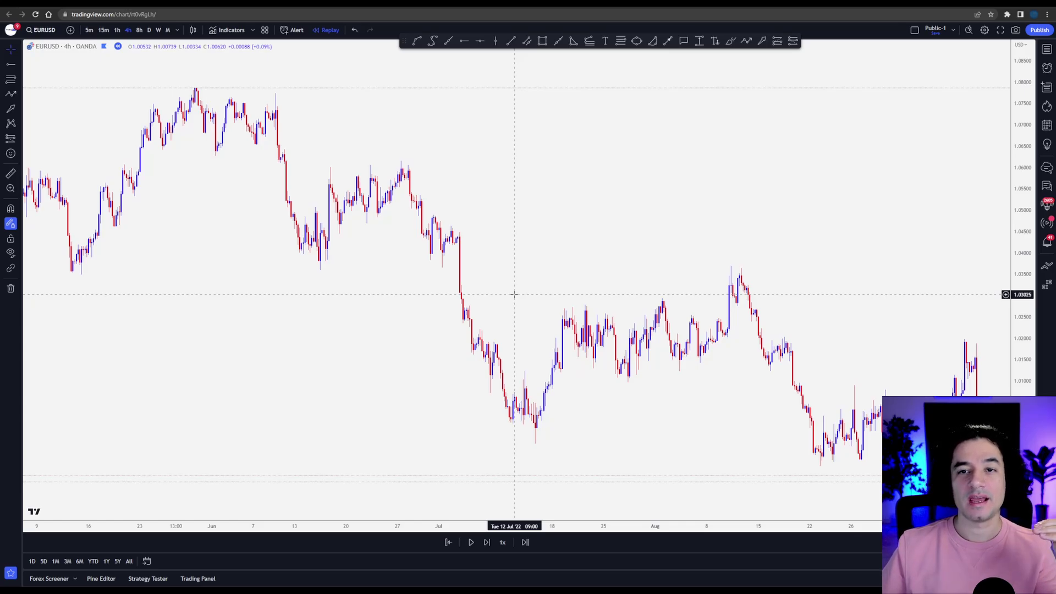
# Draw a single downward path leg from the early-June 2022 high to the mid-June low
pyautogui.click(746, 41)
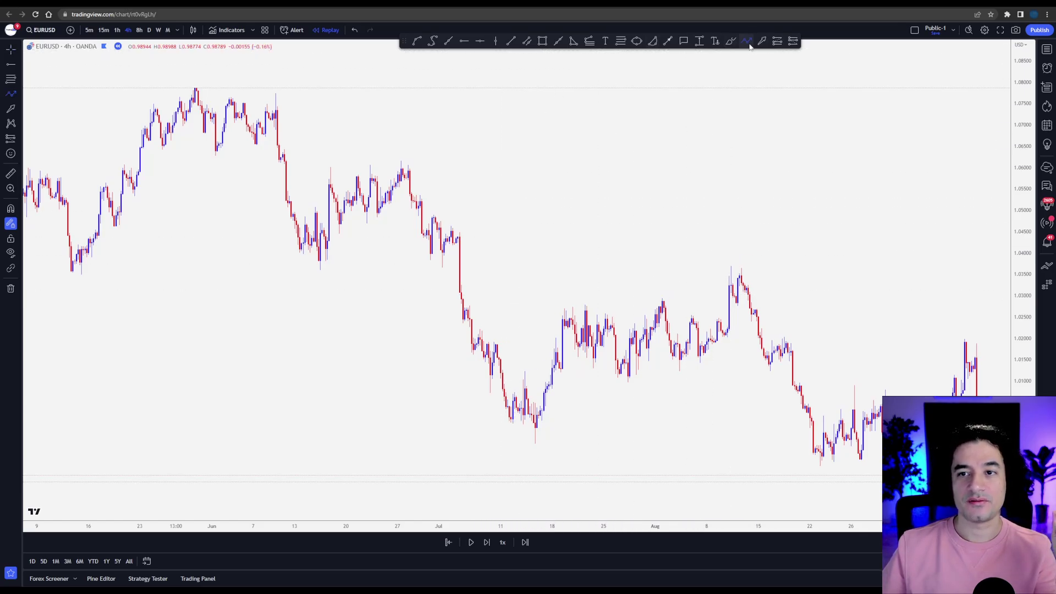
pyautogui.click(261, 102)
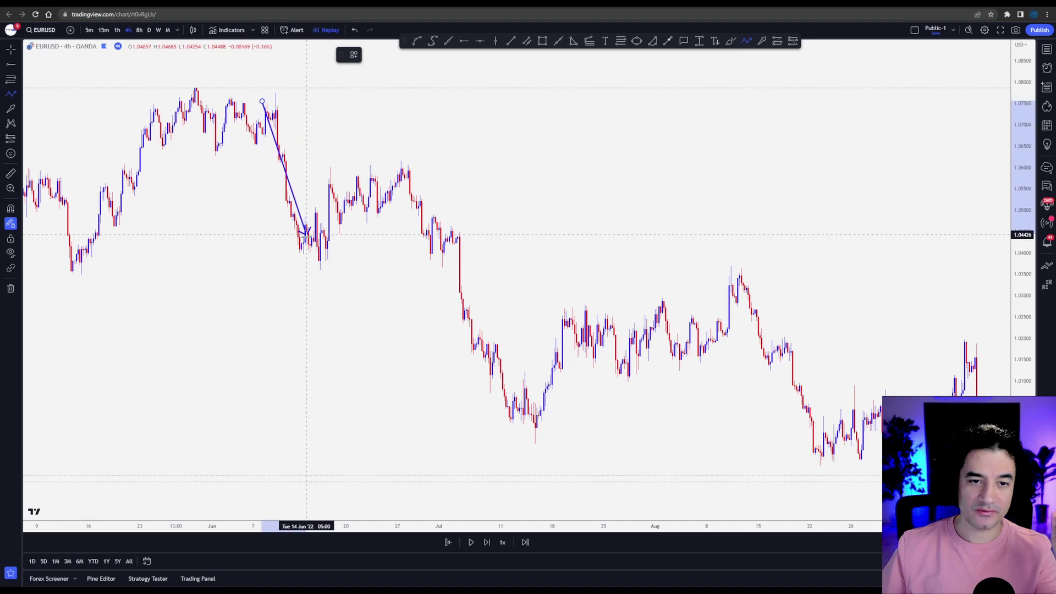
pyautogui.click(311, 267)
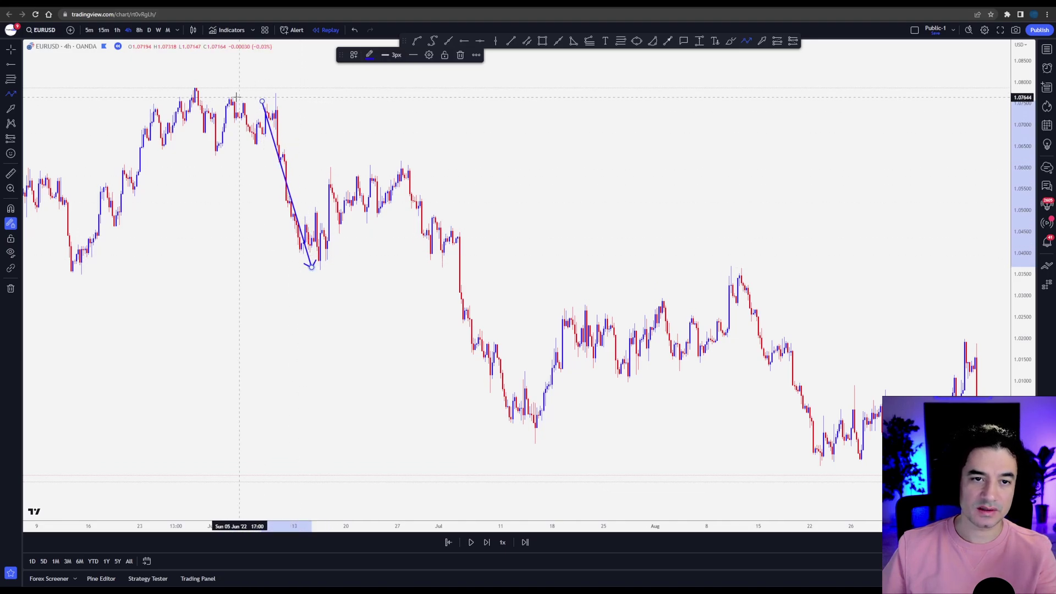
# Place horizontal rays at the mid-June low and the 30 May high, and apply the template labelled Swing to both
pyautogui.hotkey('alt', 'j')
pyautogui.hotkey('alt', 'j')
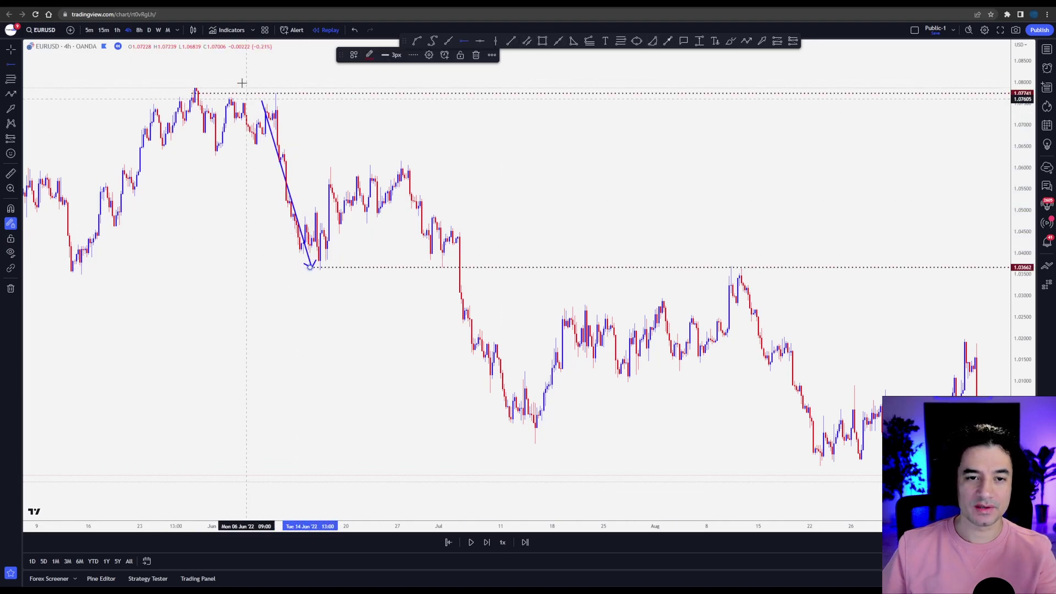
pyautogui.click(354, 55)
pyautogui.click(358, 135)
pyautogui.click(309, 93)
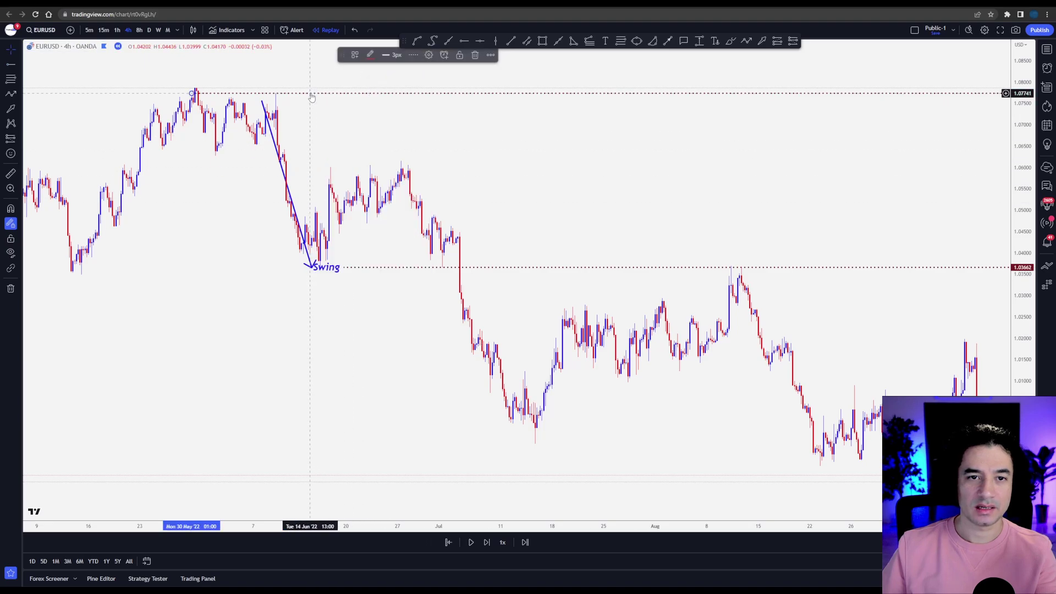
pyautogui.click(354, 54)
pyautogui.click(360, 141)
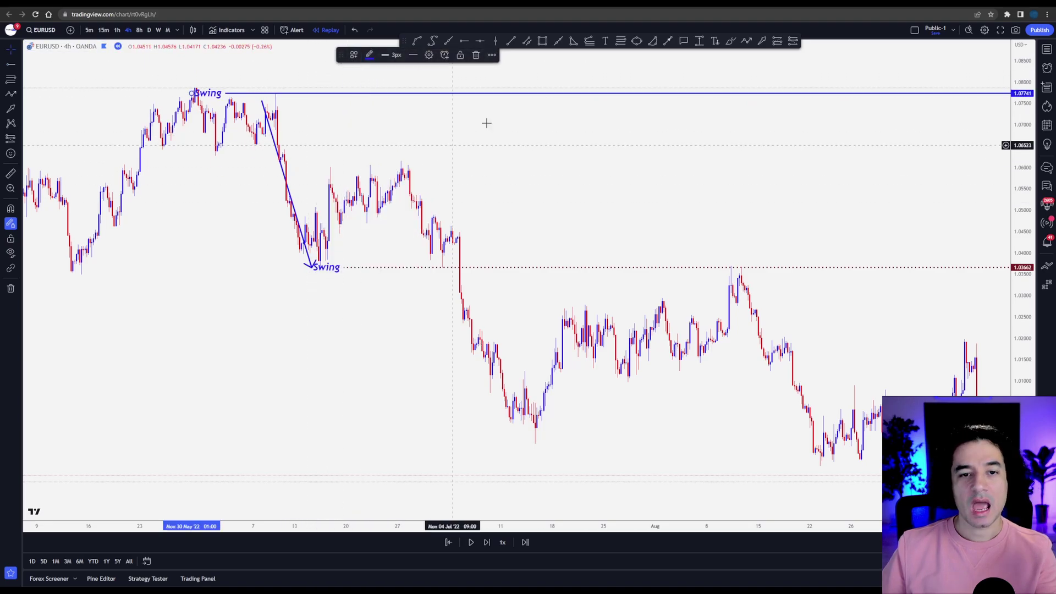
# Draw a zigzag from the mid-June swing low through the internal June highs and pullbacks to the end-of-June low
pyautogui.click(746, 40)
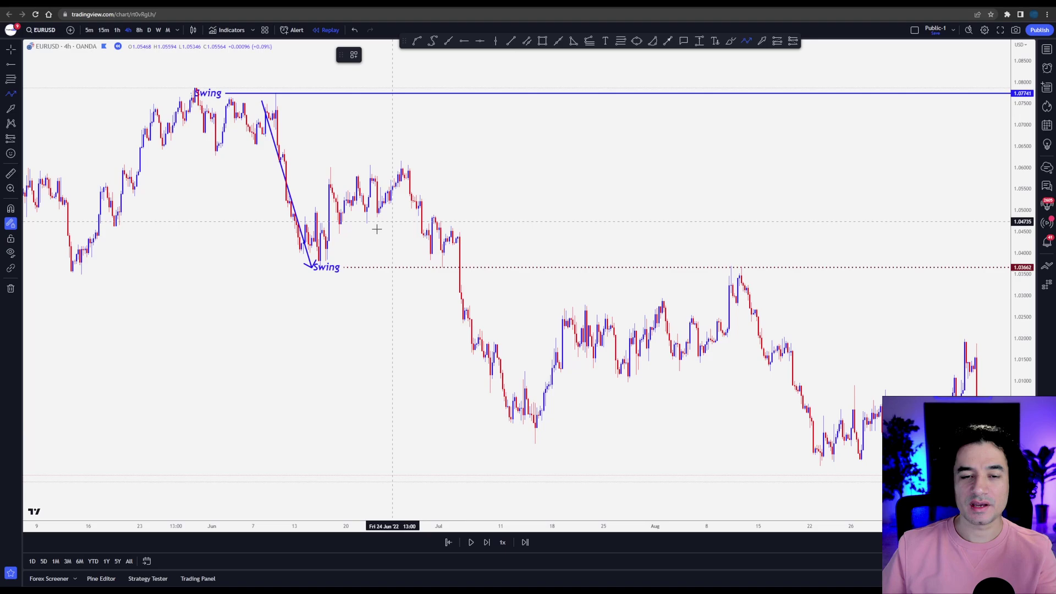
pyautogui.click(309, 268)
pyautogui.click(330, 166)
pyautogui.click(344, 227)
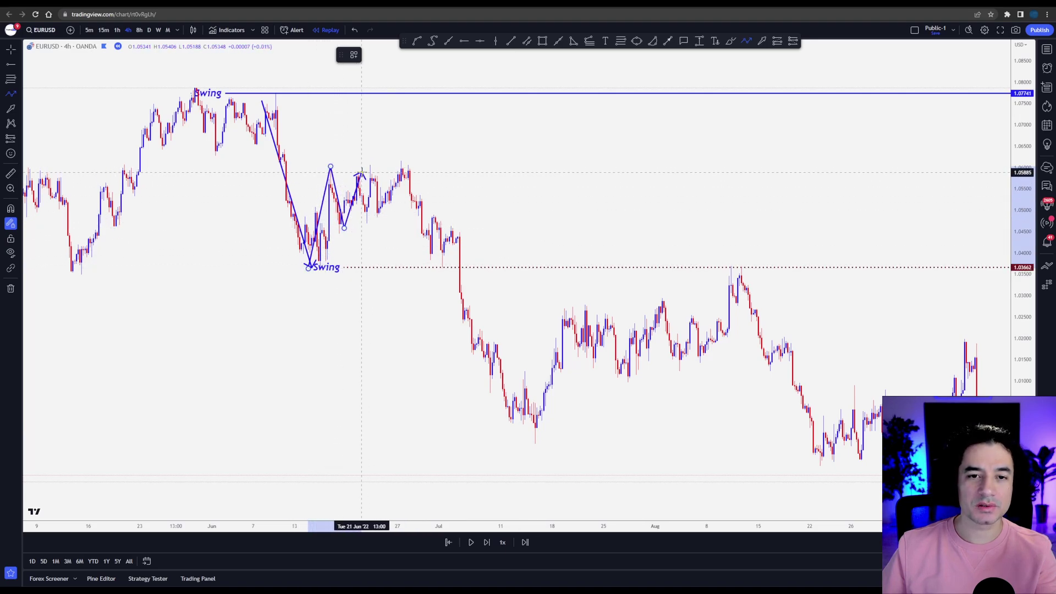
pyautogui.click(362, 171)
pyautogui.click(374, 216)
pyautogui.click(399, 157)
pyautogui.click(429, 235)
# Extend the zigzag with hypothetical higher highs that break the upper Swing line, and draw a large arrow marker from the lower line up toward the break
pyautogui.click(456, 133)
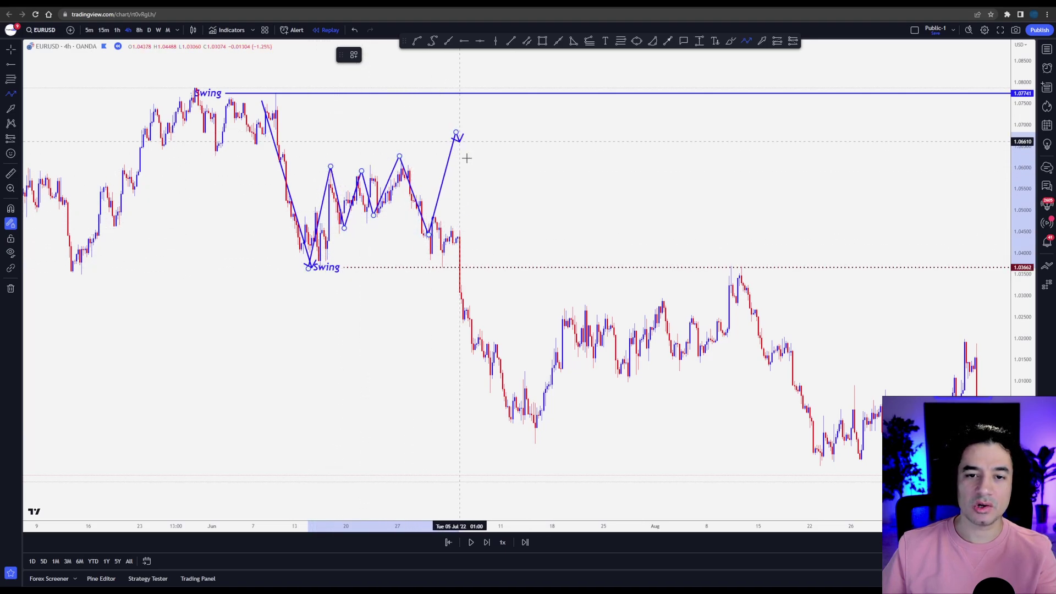
pyautogui.click(489, 202)
pyautogui.click(516, 110)
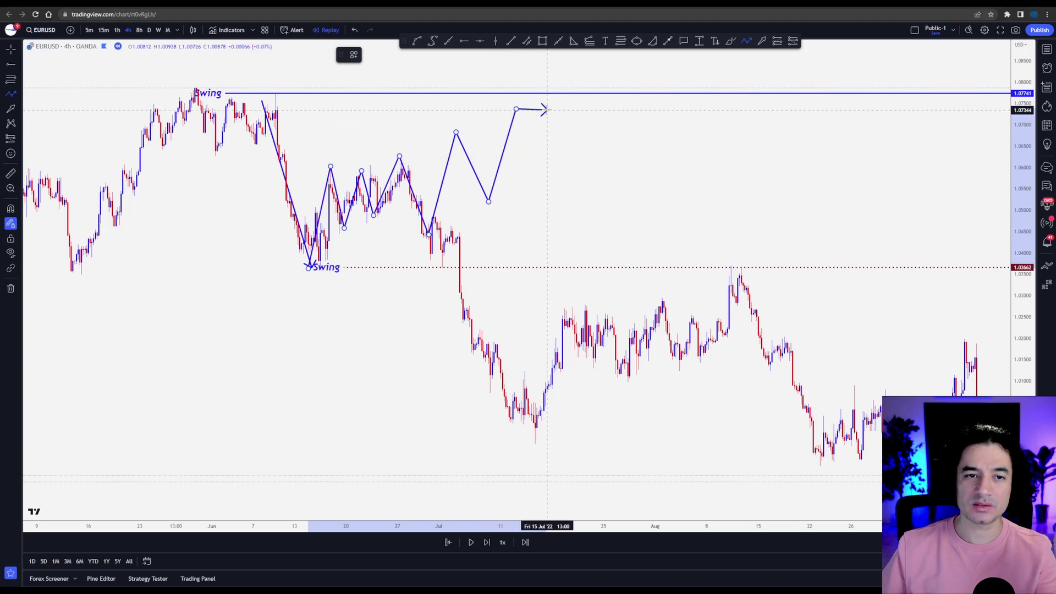
pyautogui.click(539, 137)
pyautogui.click(569, 67)
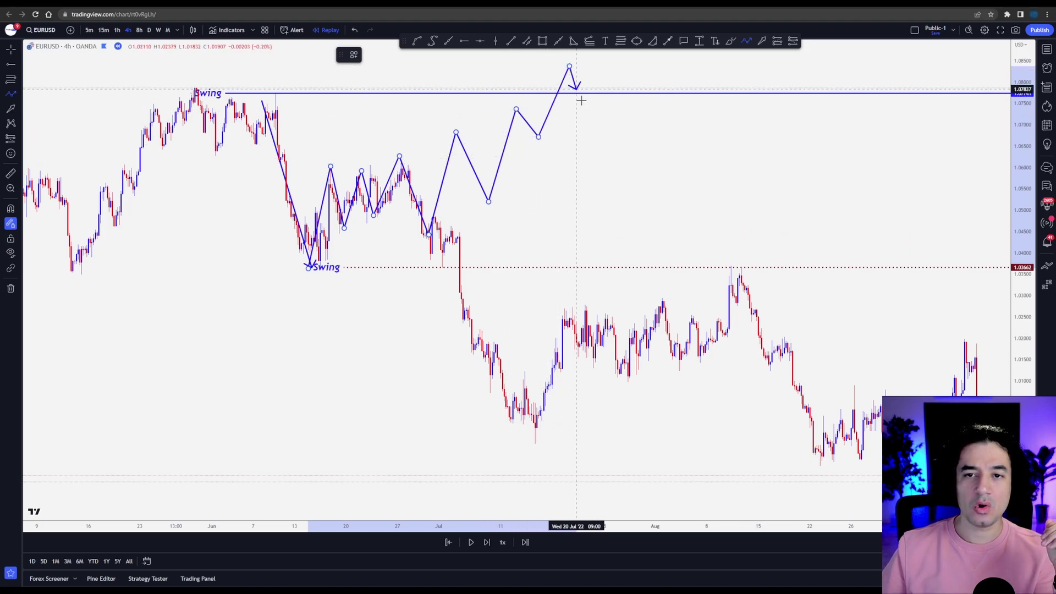
pyautogui.doubleClick(589, 116)
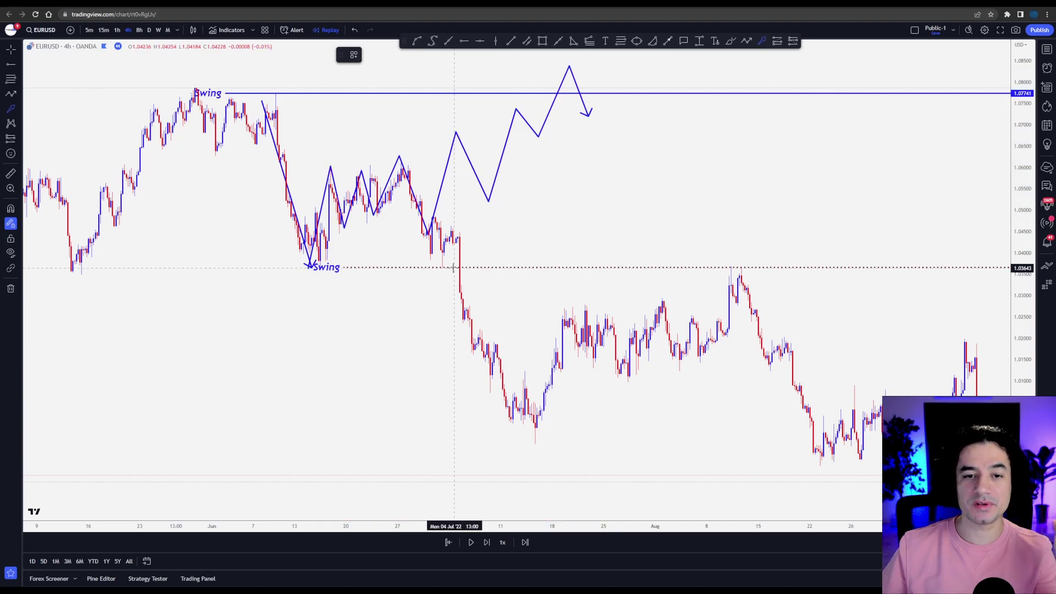
pyautogui.moveTo(454, 268)
pyautogui.mouseDown()
pyautogui.moveTo(591, 57)
pyautogui.moveTo(643, 69)
pyautogui.mouseUp()
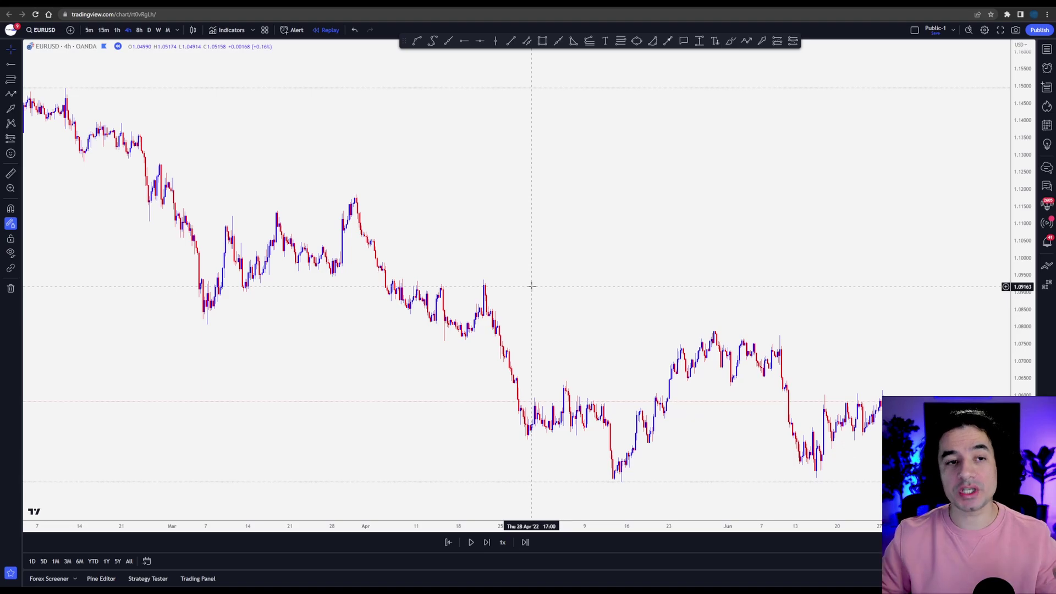
# Draw a trend arrow from the early-February 2022 high down to the early-March low
pyautogui.scroll(-1, 531, 287)
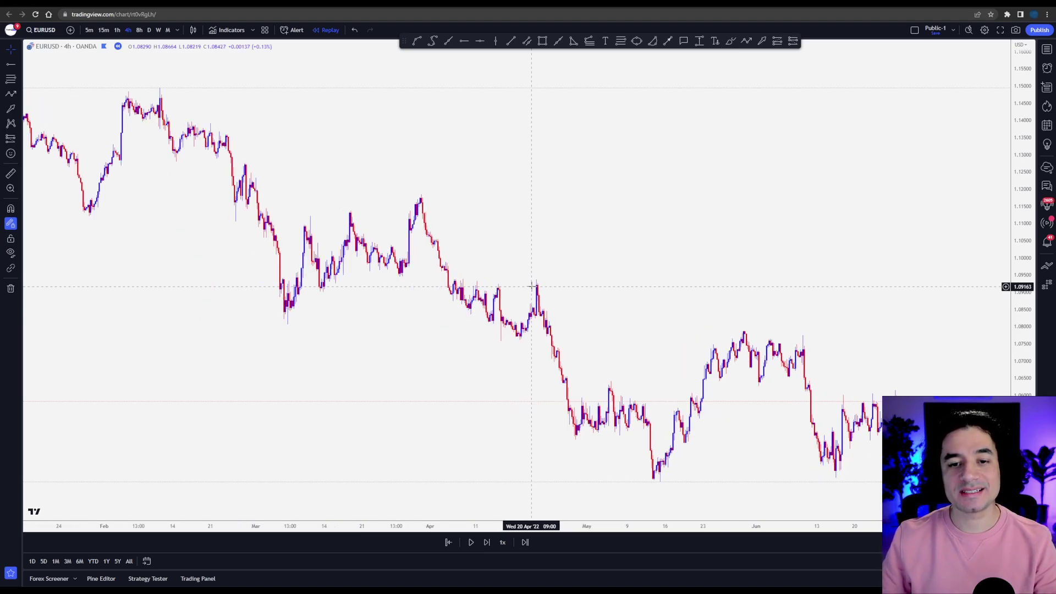
pyautogui.scroll(-1, 532, 286)
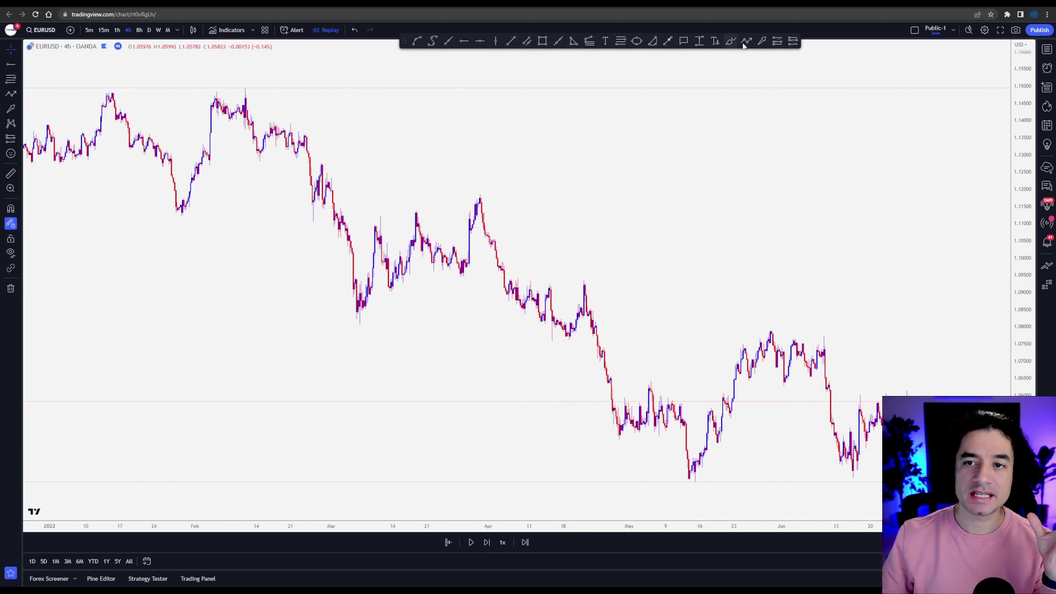
pyautogui.click(669, 41)
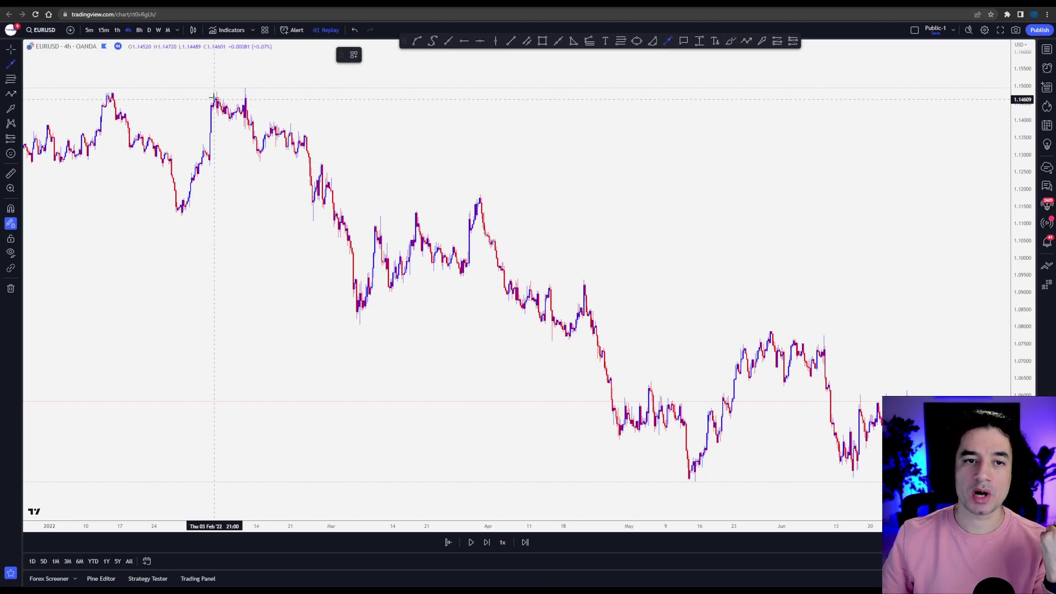
pyautogui.moveTo(224, 87); pyautogui.dragTo(335, 323)
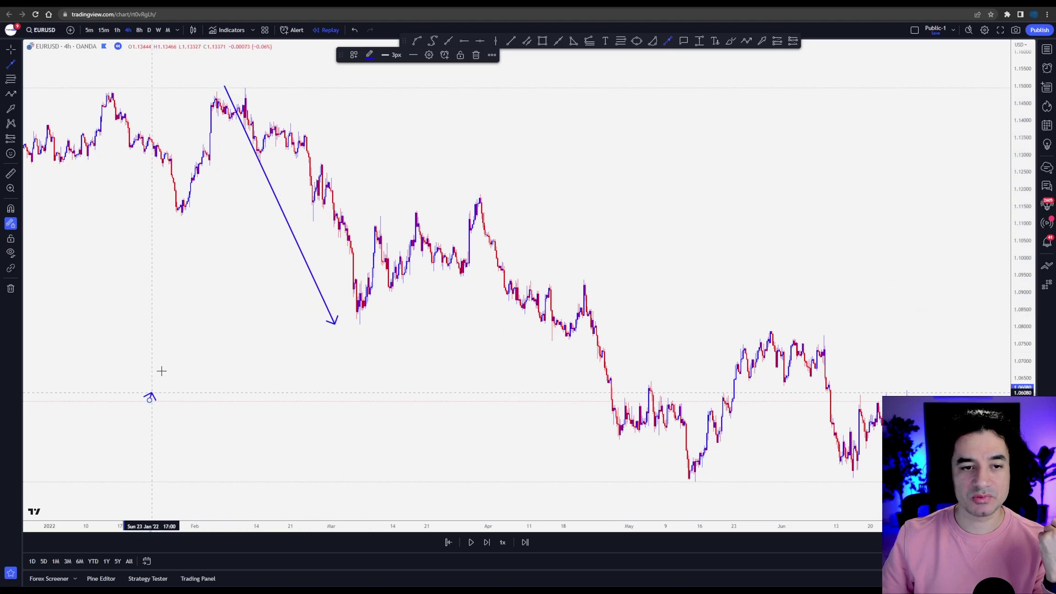
pyautogui.moveTo(149, 400)
pyautogui.mouseDown()
pyautogui.moveTo(224, 99)
pyautogui.moveTo(312, 331)
pyautogui.moveTo(307, 309)
pyautogui.moveTo(173, 214)
pyautogui.moveTo(350, 350)
pyautogui.mouseUp()
pyautogui.rightClick(350, 350)
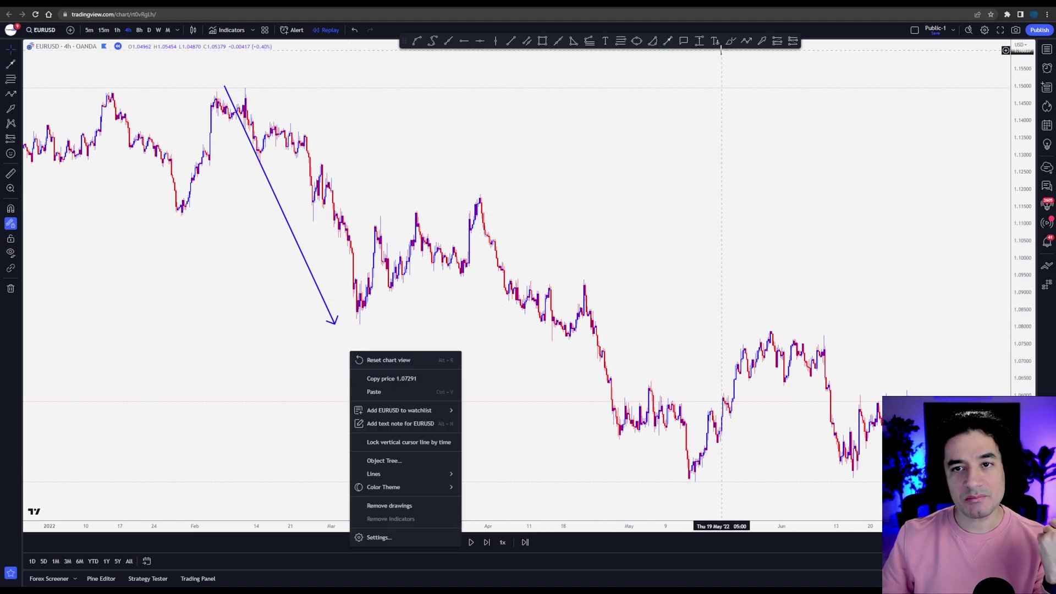
# Draw a zigzag from the early-March 2022 low through the rising March highs and pullbacks to a projected higher high in April
pyautogui.click(337, 314)
pyautogui.click(341, 328)
pyautogui.click(376, 221)
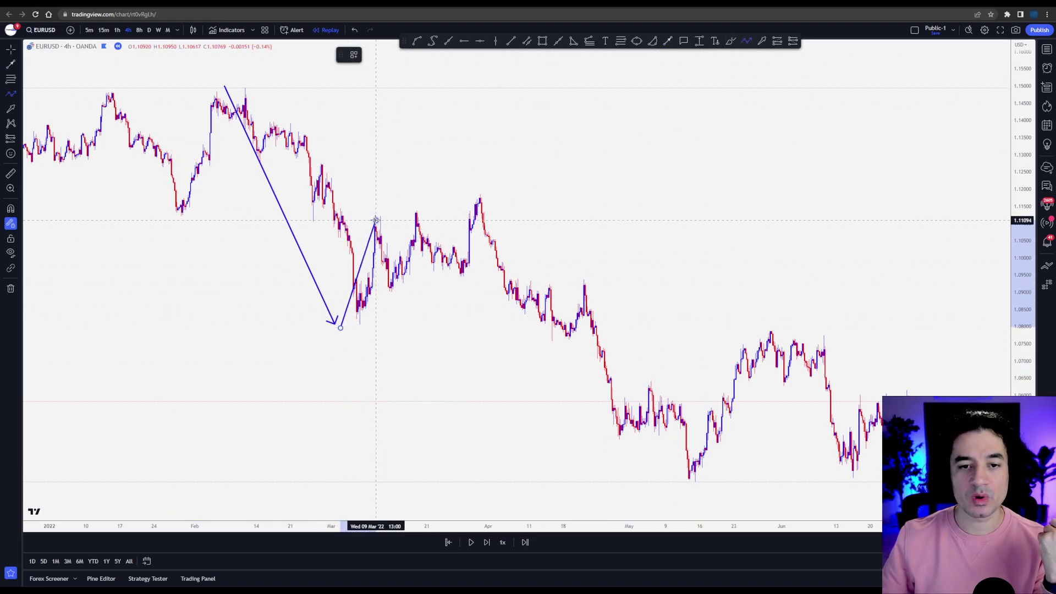
pyautogui.click(399, 288)
pyautogui.click(416, 211)
pyautogui.click(457, 279)
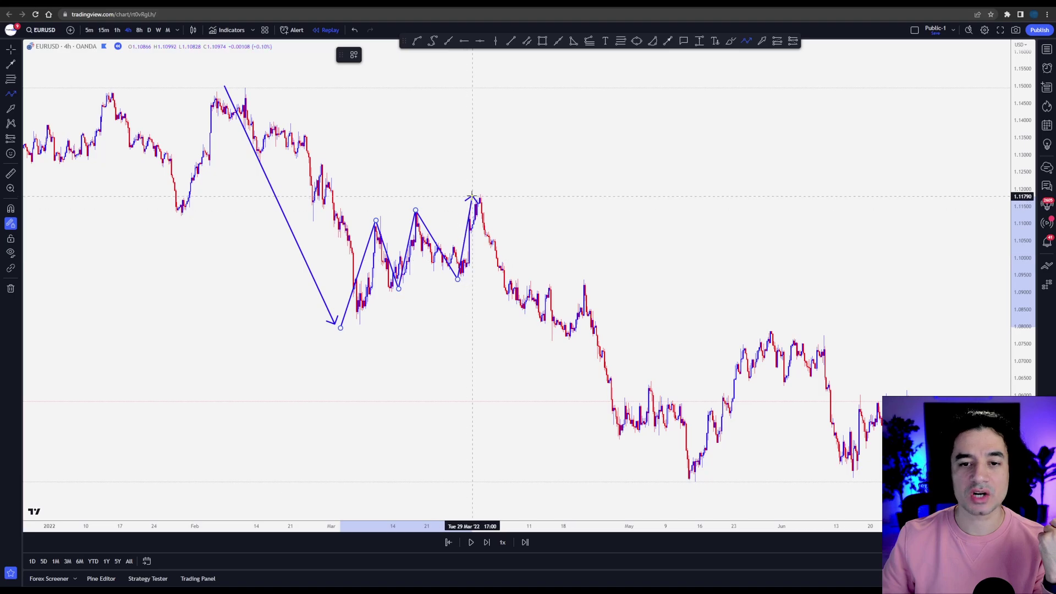
pyautogui.click(472, 196)
pyautogui.click(503, 256)
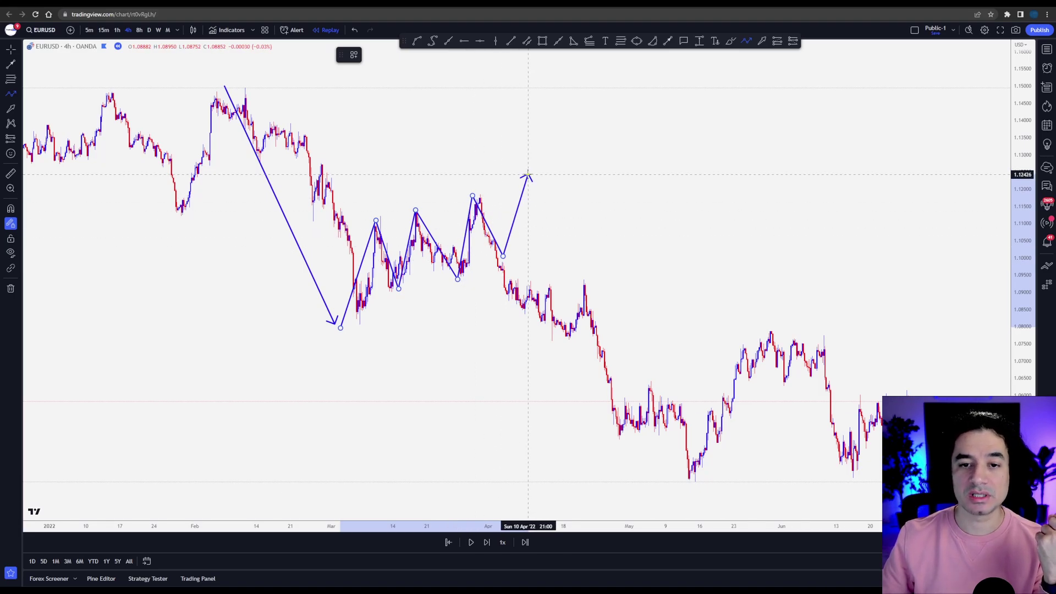
pyautogui.click(527, 176)
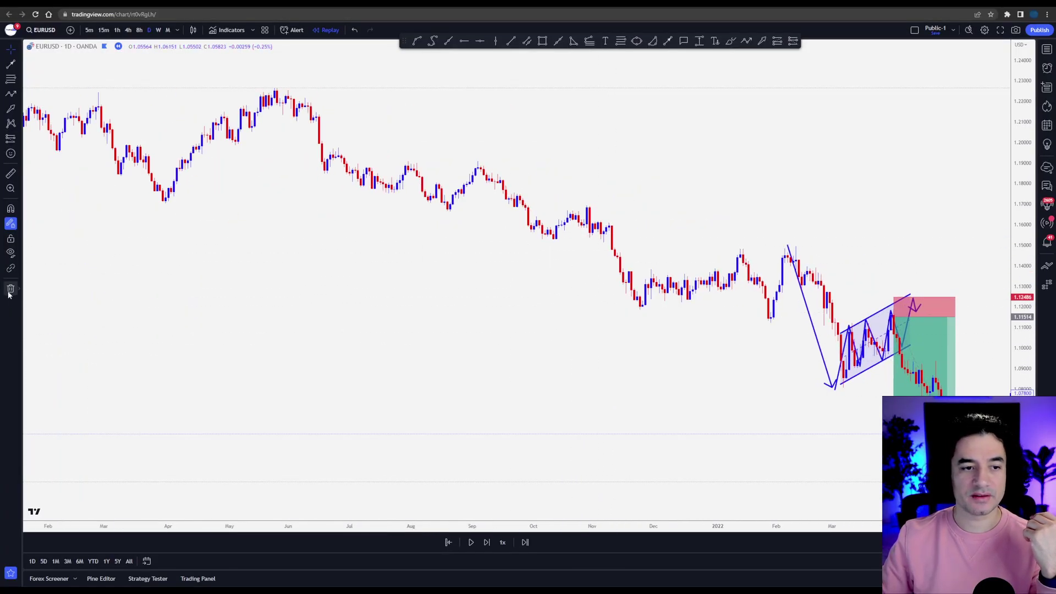
# Clear the chart's drawings and start a zigzag from the January 2021 high through the March low and May high to the August low
pyautogui.click(9, 295)
pyautogui.click(61, 285)
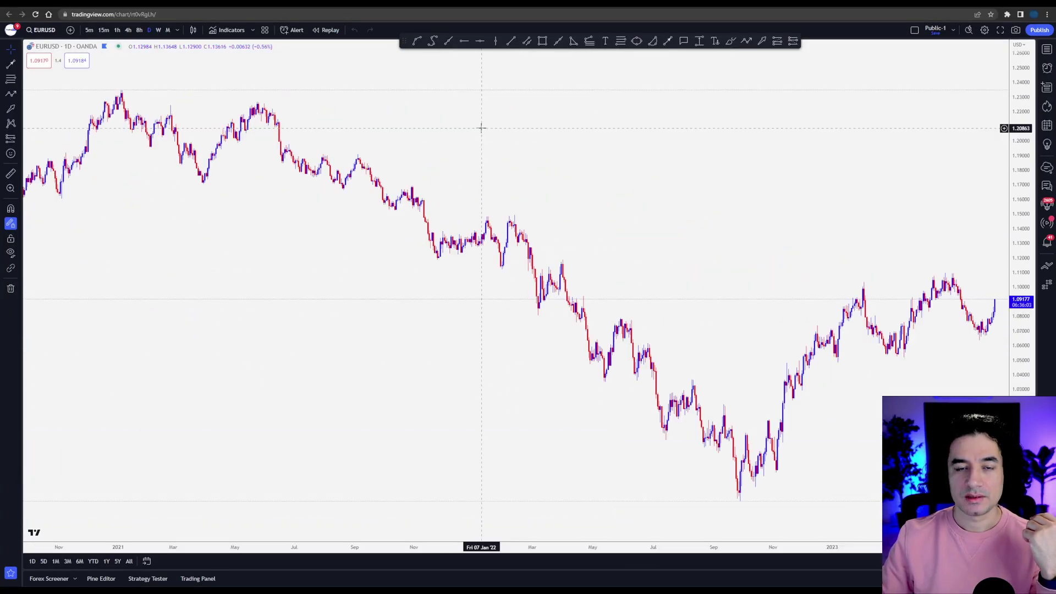
pyautogui.click(748, 41)
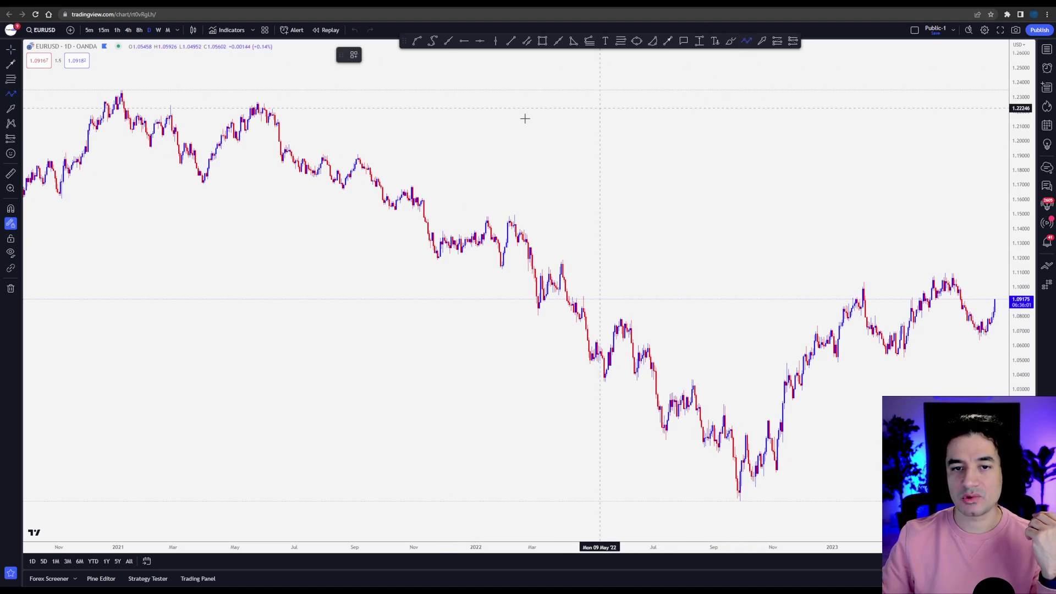
pyautogui.click(117, 98)
pyautogui.click(199, 183)
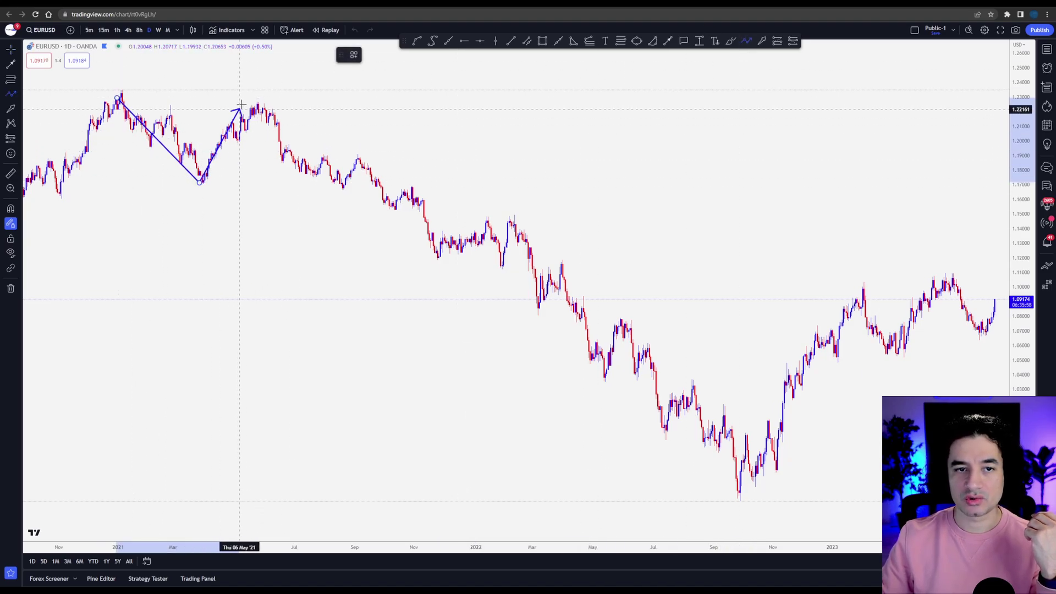
pyautogui.click(246, 99)
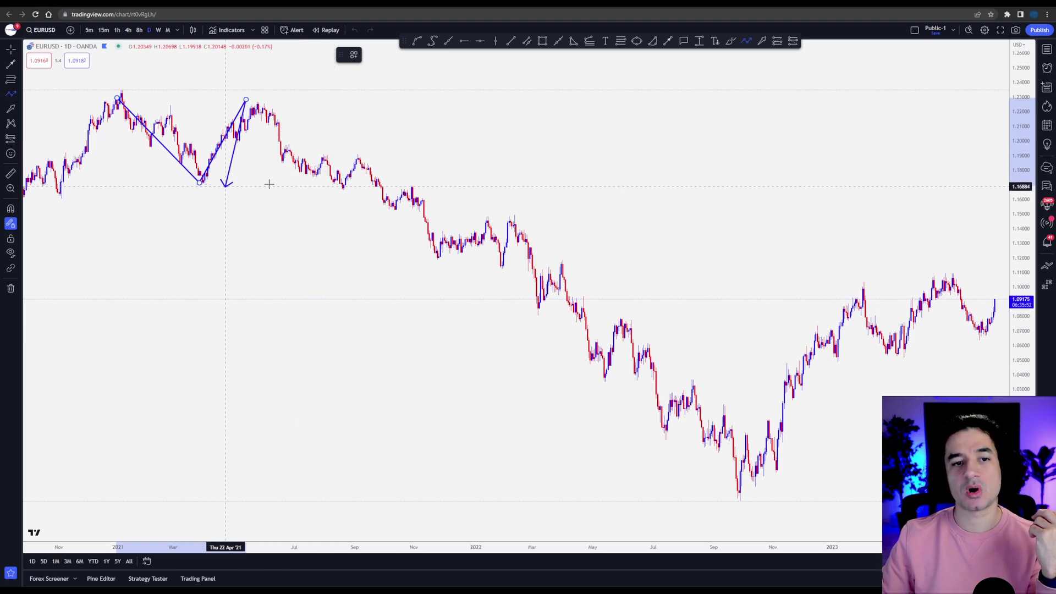
pyautogui.click(342, 187)
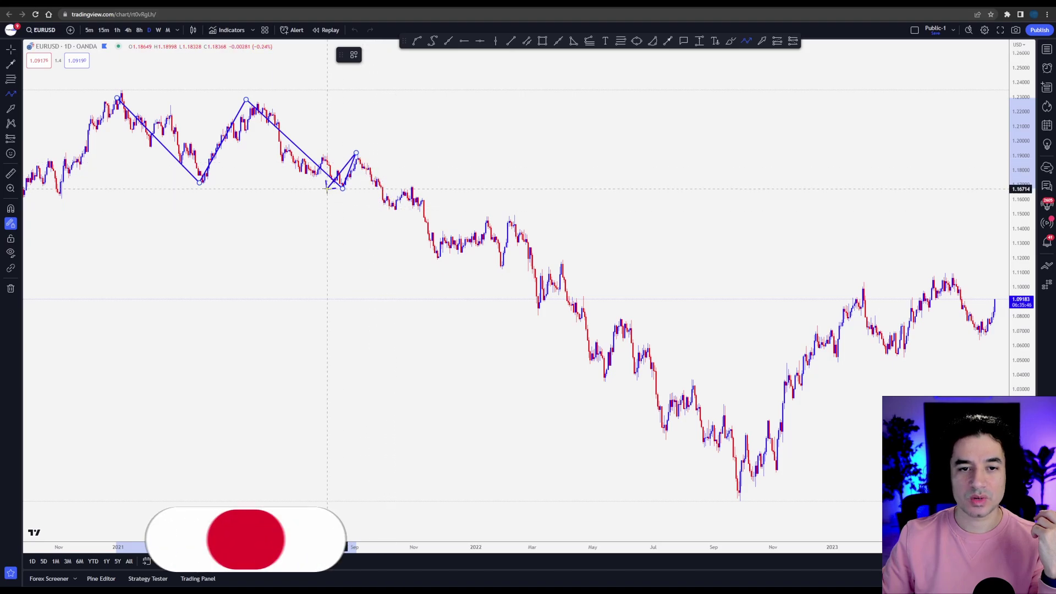
# Extend the zigzag through the falling swings from the October 2021 low to the late-March 2022 high
pyautogui.click(390, 211)
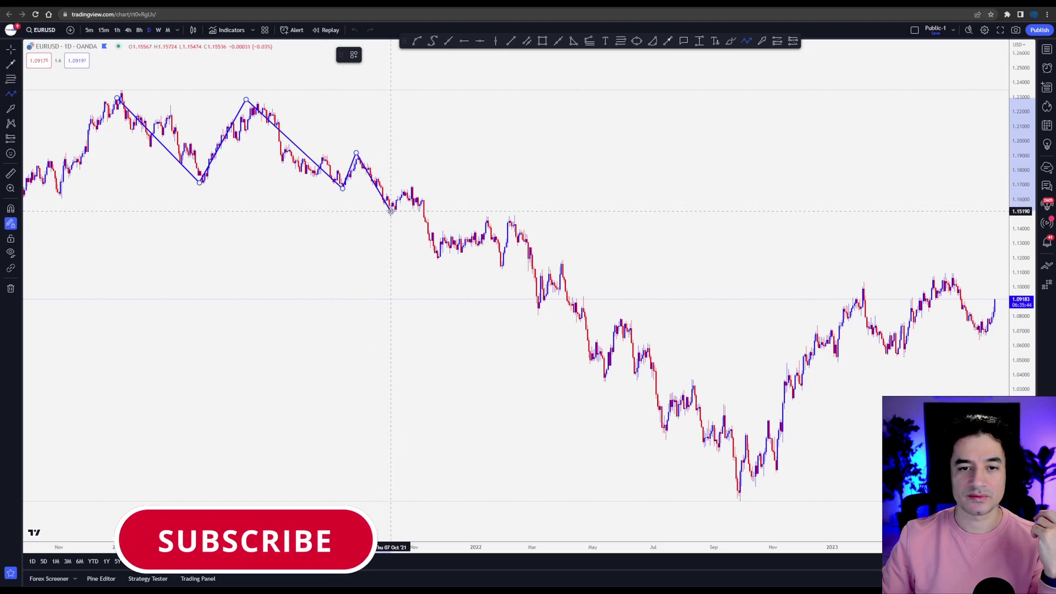
pyautogui.click(410, 183)
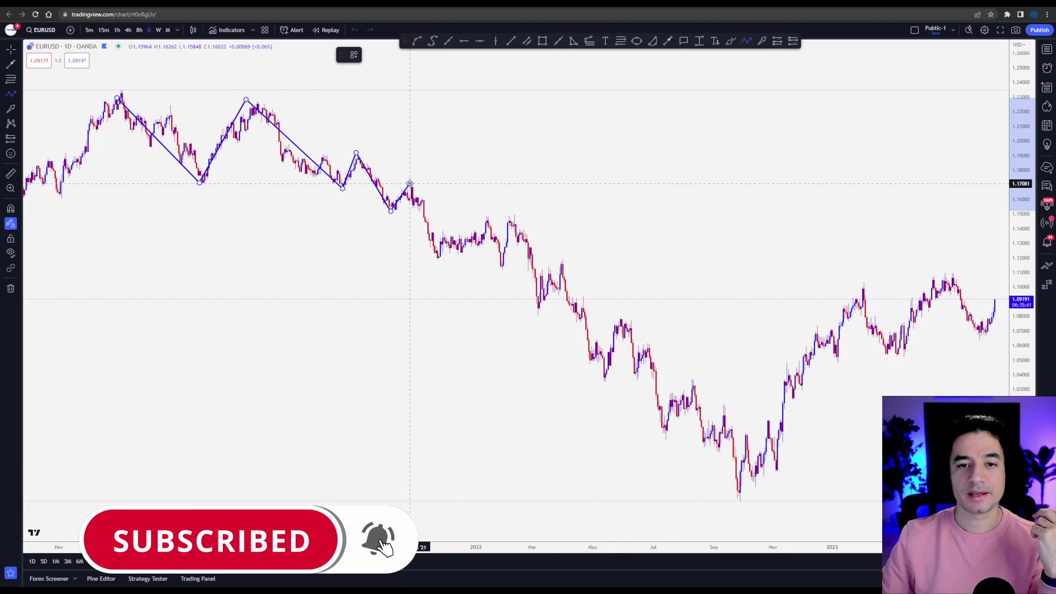
pyautogui.click(437, 263)
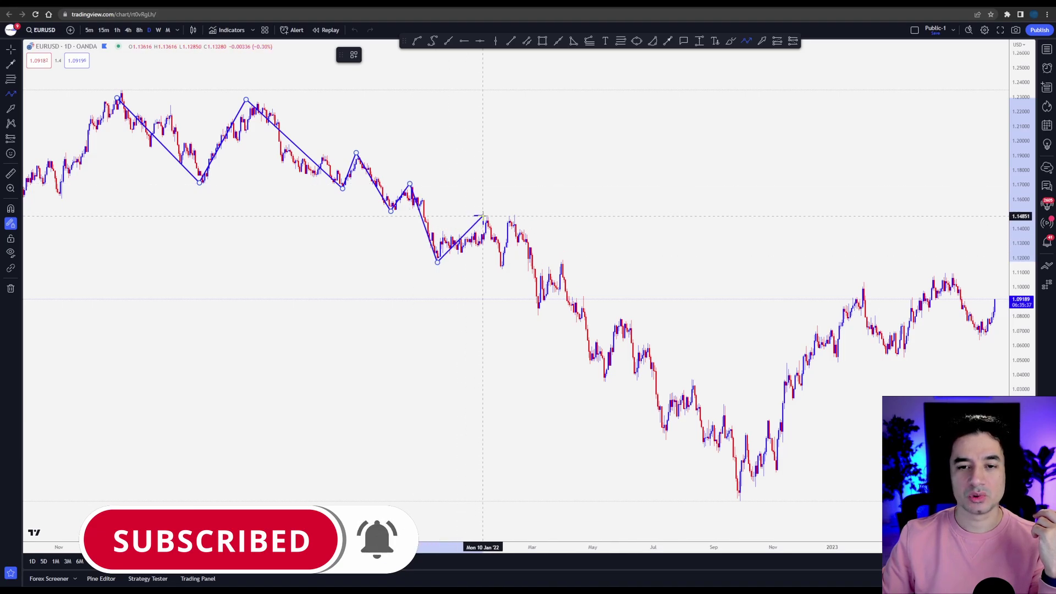
pyautogui.click(483, 216)
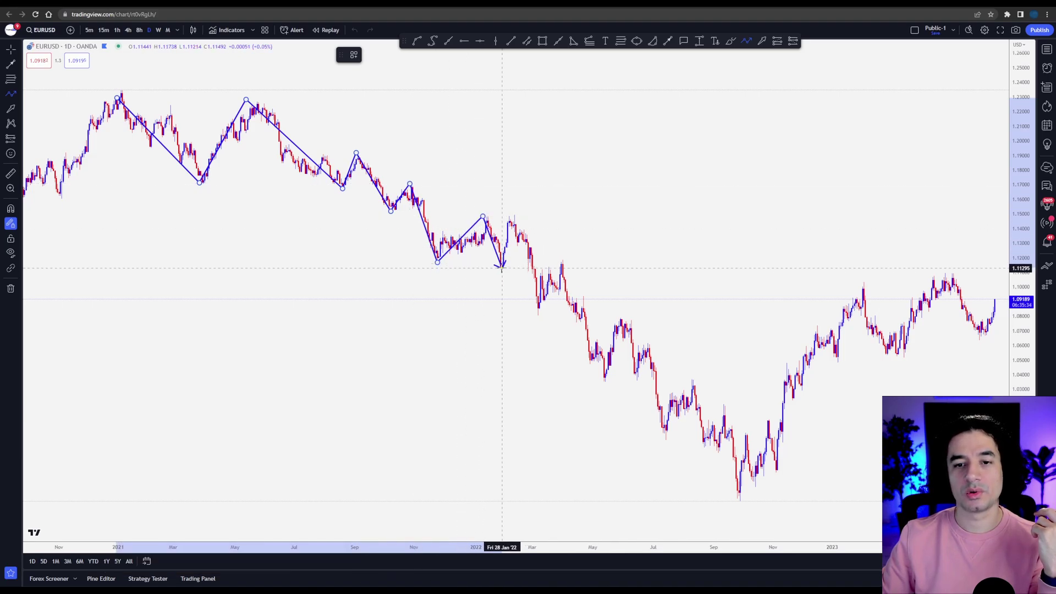
pyautogui.click(508, 218)
pyautogui.click(539, 318)
pyautogui.click(555, 261)
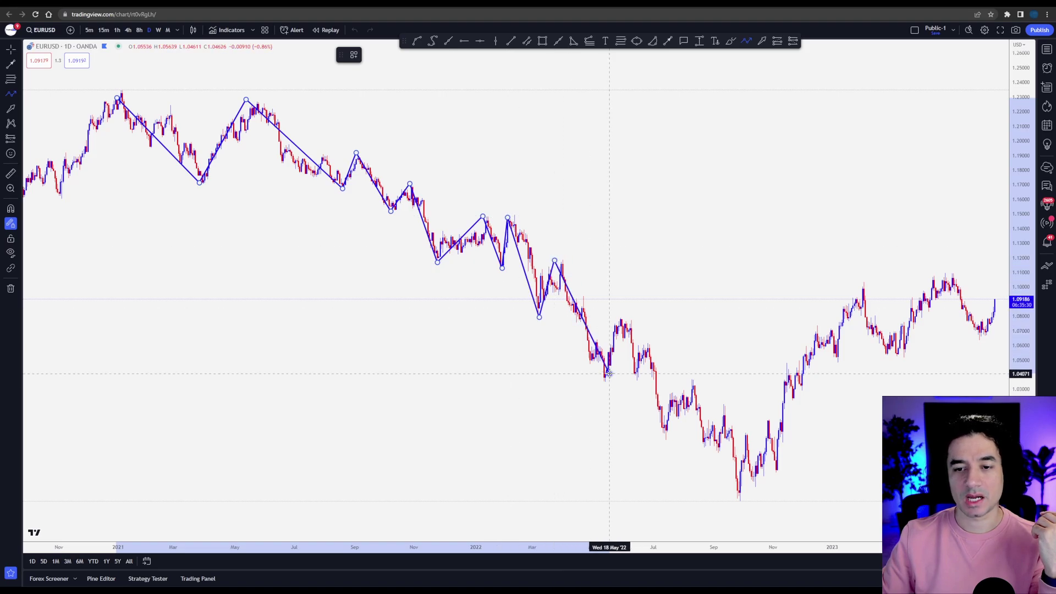
# Continue the zigzag down the 2022 swings to the late-September low, and finish it at the late-October higher high
pyautogui.click(621, 318)
pyautogui.click(682, 380)
pyautogui.click(719, 450)
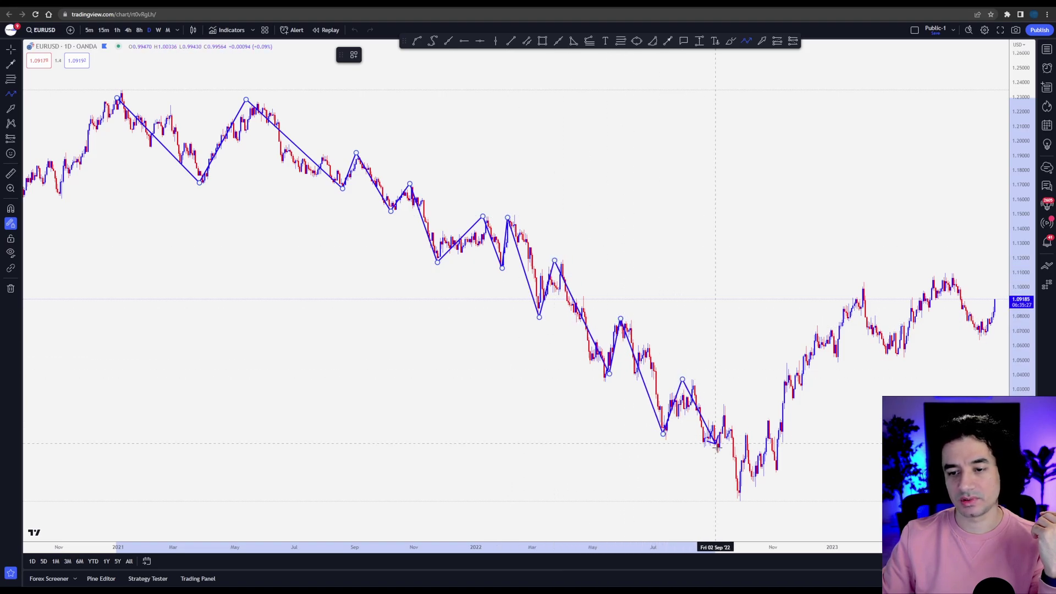
pyautogui.click(729, 402)
pyautogui.click(744, 503)
pyautogui.click(747, 432)
pyautogui.click(754, 484)
pyautogui.doubleClick(764, 419)
# Label the zigzag's late-September low, the following high and the next higher high with the texts 1, 2 and 3
pyautogui.scroll(5, 616, 369)
pyautogui.hscroll(-2, 616, 369)
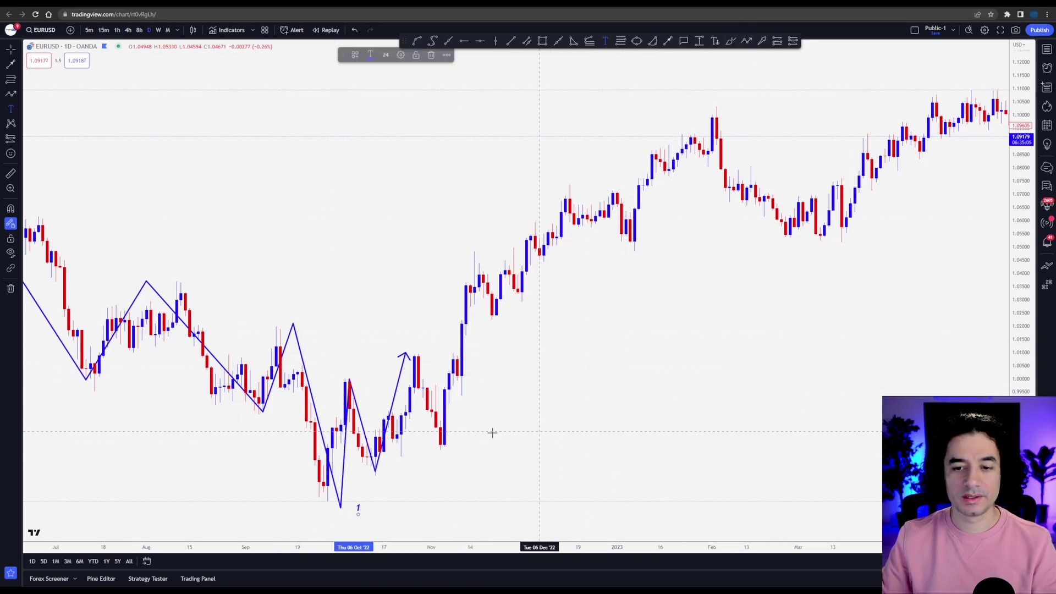
pyautogui.click(404, 375)
pyautogui.write('3')
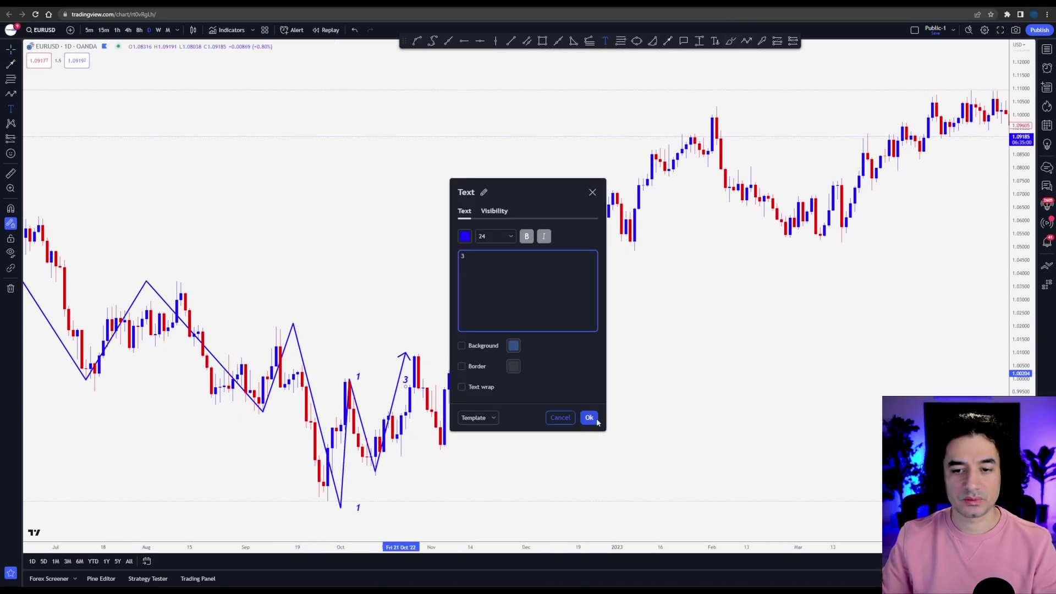
pyautogui.click(594, 419)
# Draw trend lines across the highs at points 2 and 3, and label both BOS
pyautogui.click(509, 41)
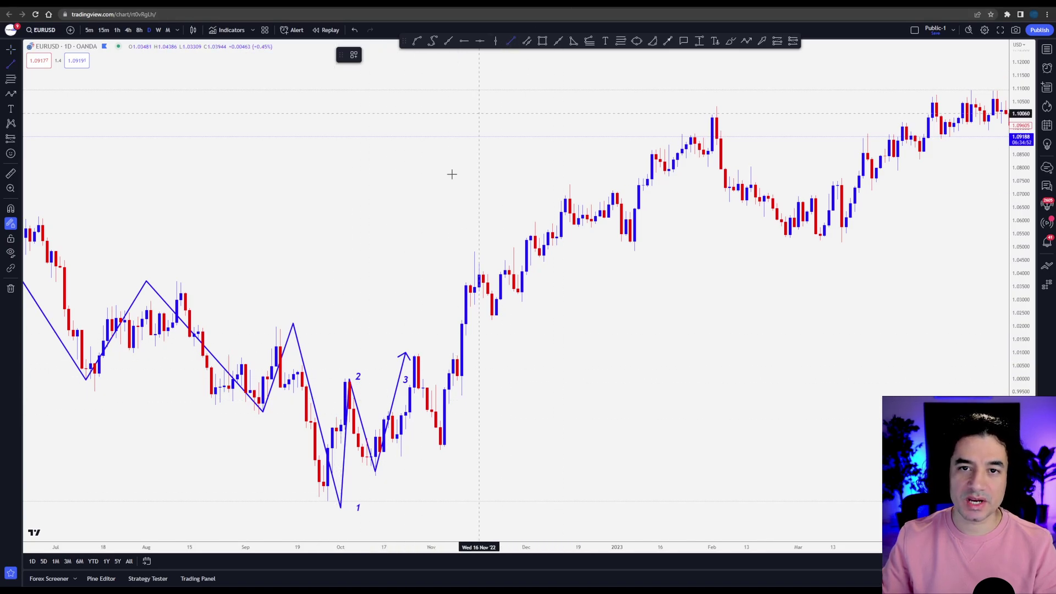
pyautogui.click(328, 380)
pyautogui.click(405, 353)
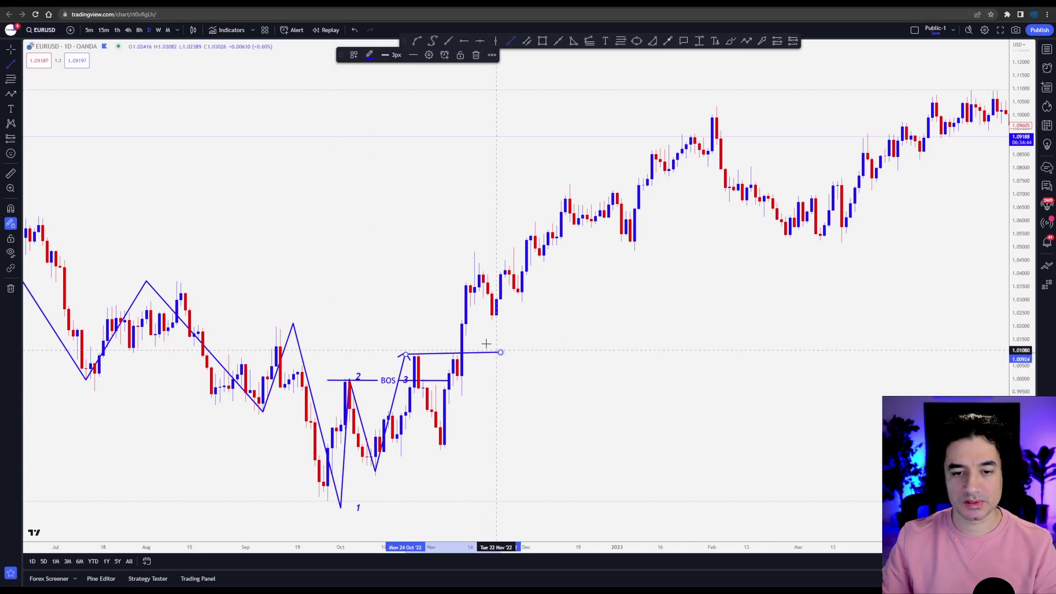
pyautogui.click(353, 56)
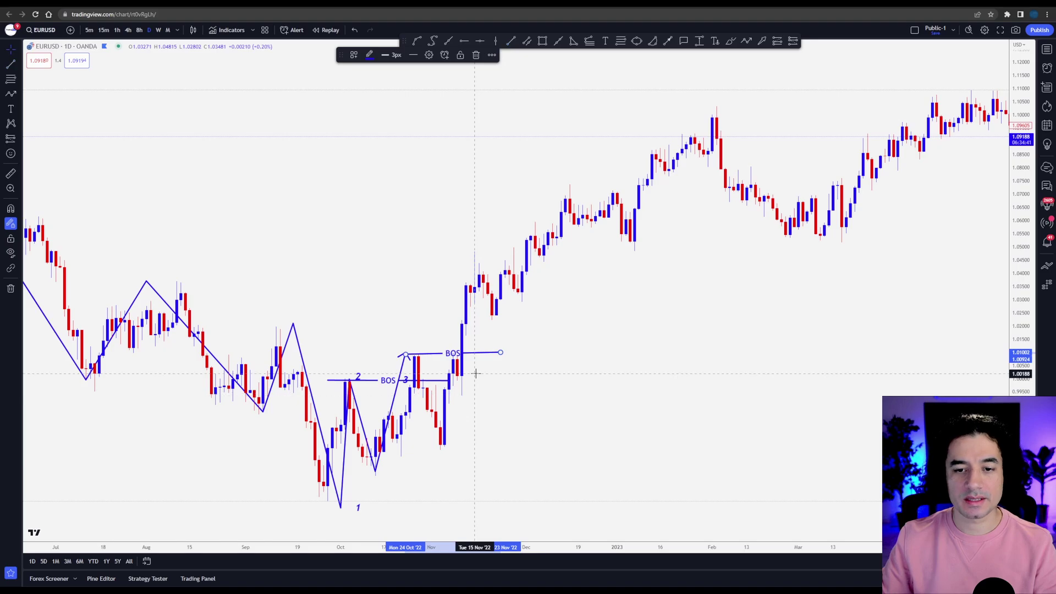
pyautogui.rightClick(475, 374)
pyautogui.moveTo(500, 352); pyautogui.dragTo(497, 360)
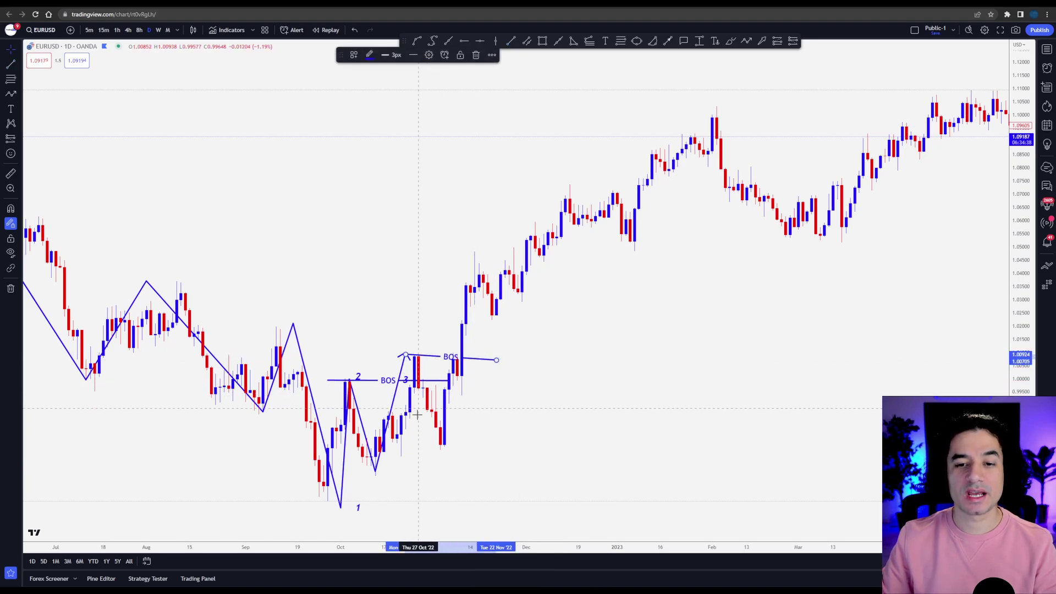
# Place a horizontal ray at the late-January 2022 swing low and label it "TheTraders Avenue Resistance Level"
pyautogui.scroll(-3, 955, 137)
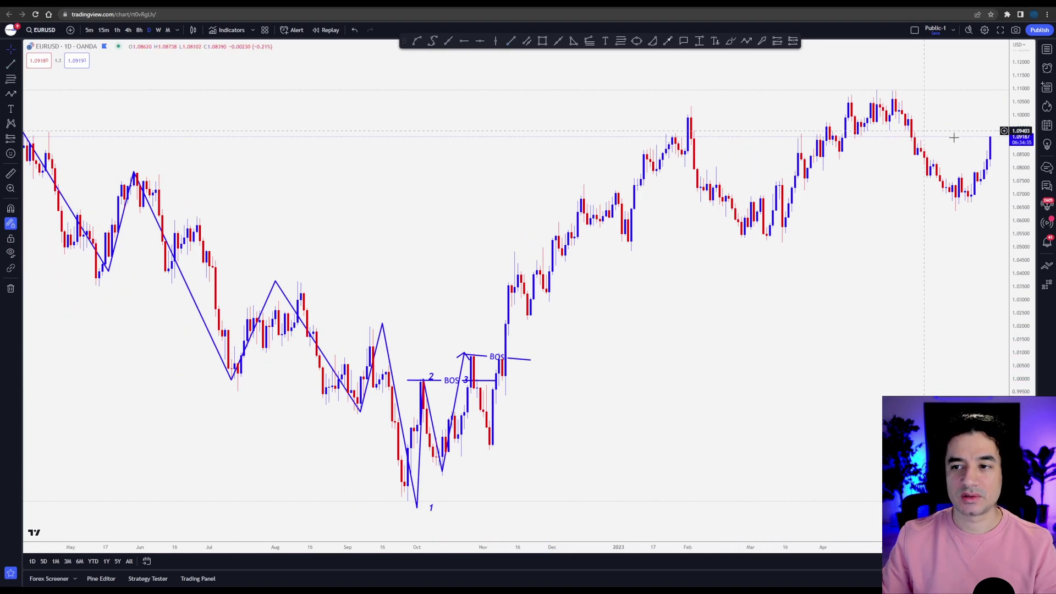
pyautogui.scroll(-3, 539, 271)
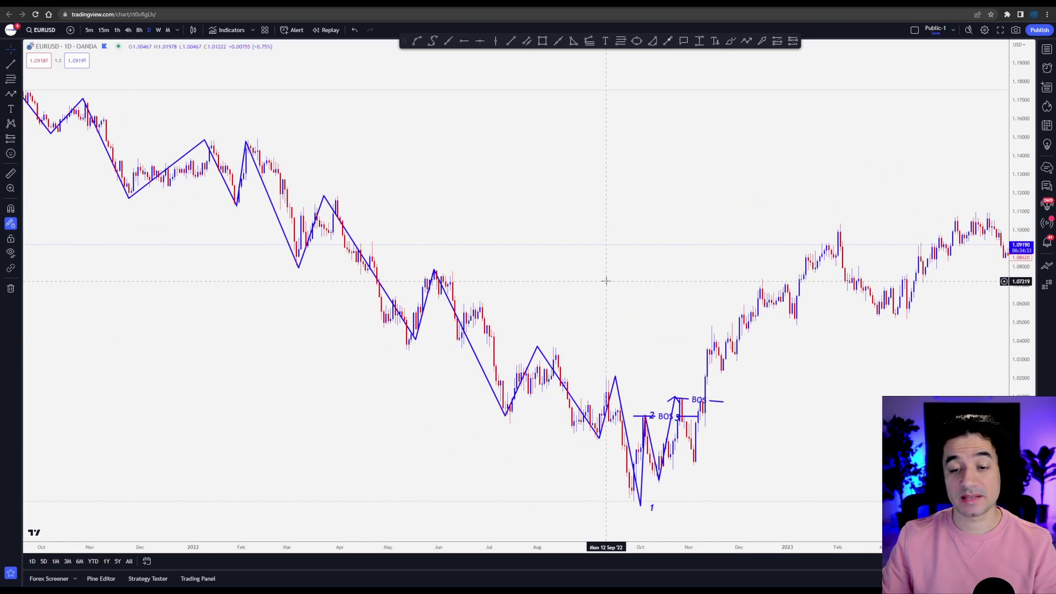
pyautogui.moveTo(533, 297); pyautogui.dragTo(687, 283)
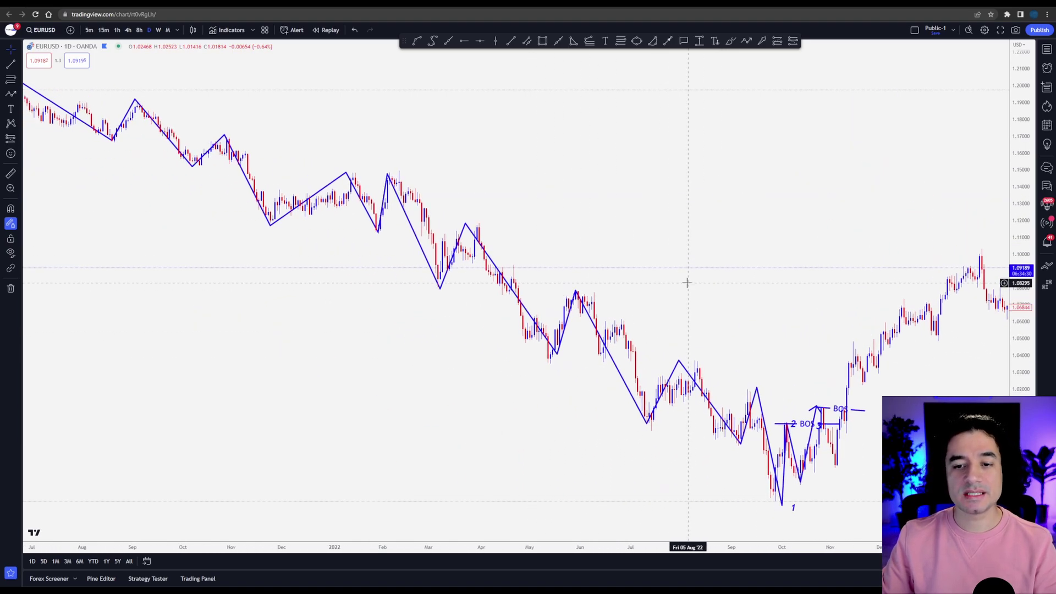
pyautogui.click(465, 44)
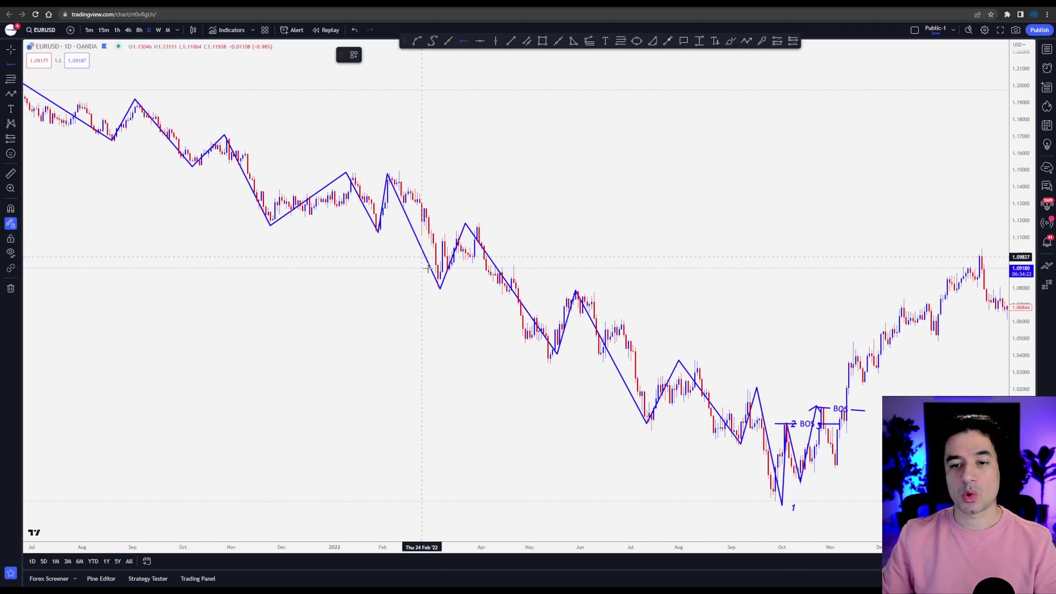
pyautogui.scroll(-1, 259, 143)
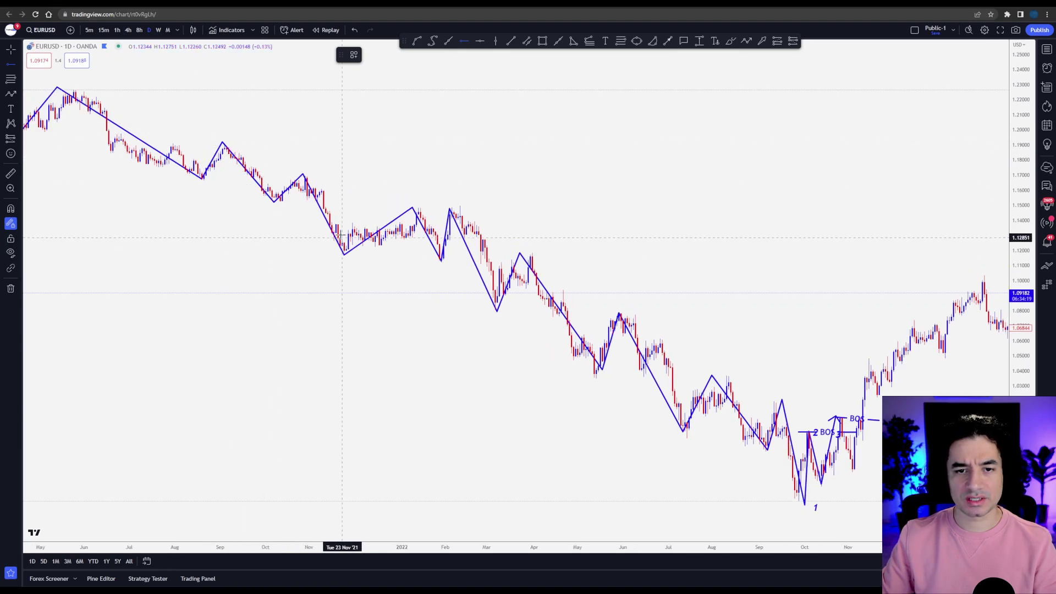
pyautogui.click(440, 262)
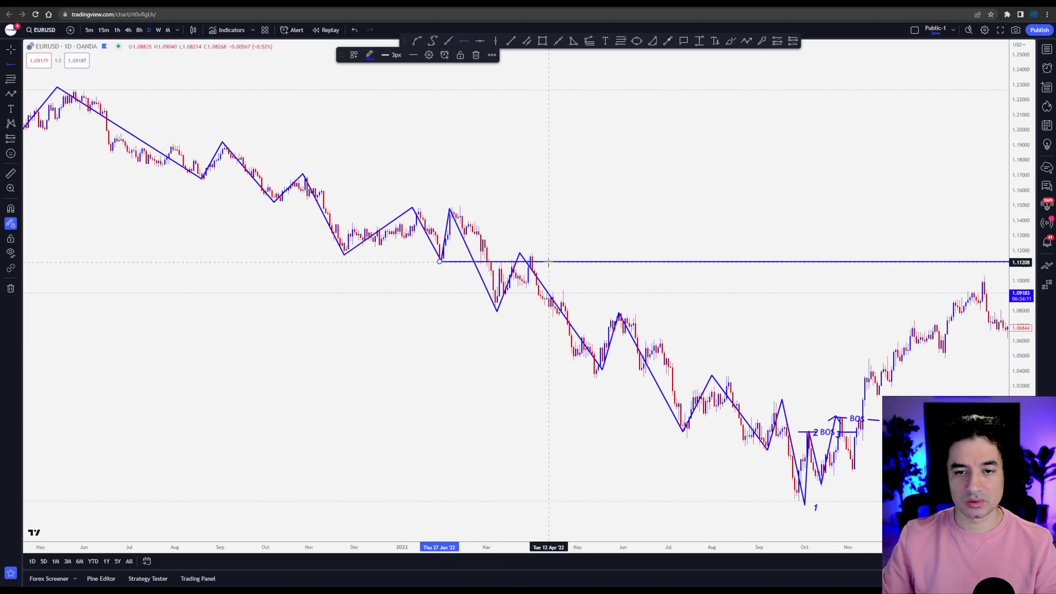
pyautogui.write('TheTraders Avenue Resistance Level')
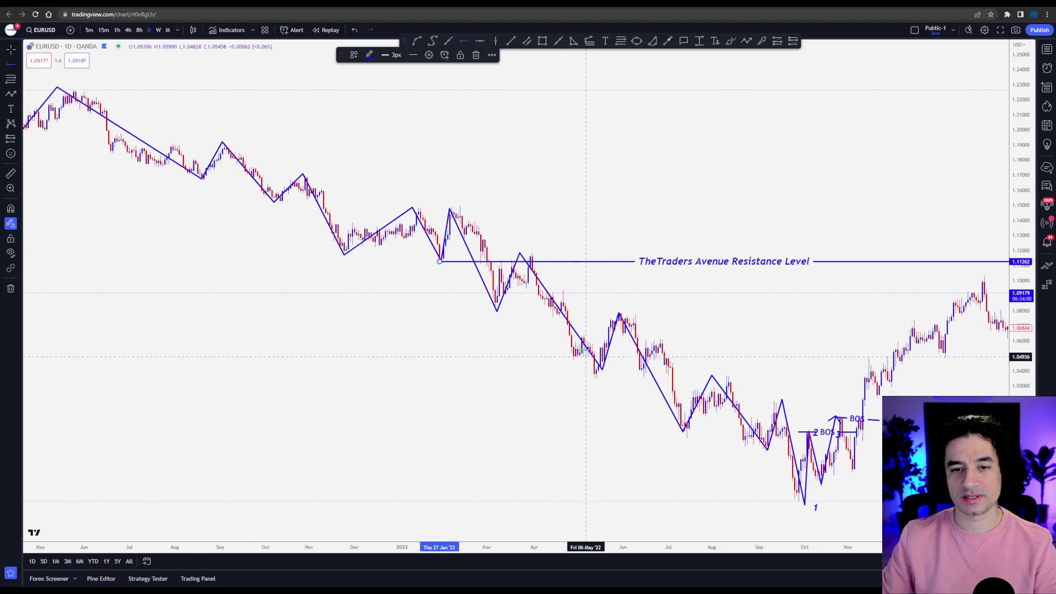
# Place a horizontal ray at the early-February 2022 high and draw a large arrow marker pointing up to it
pyautogui.click(454, 208)
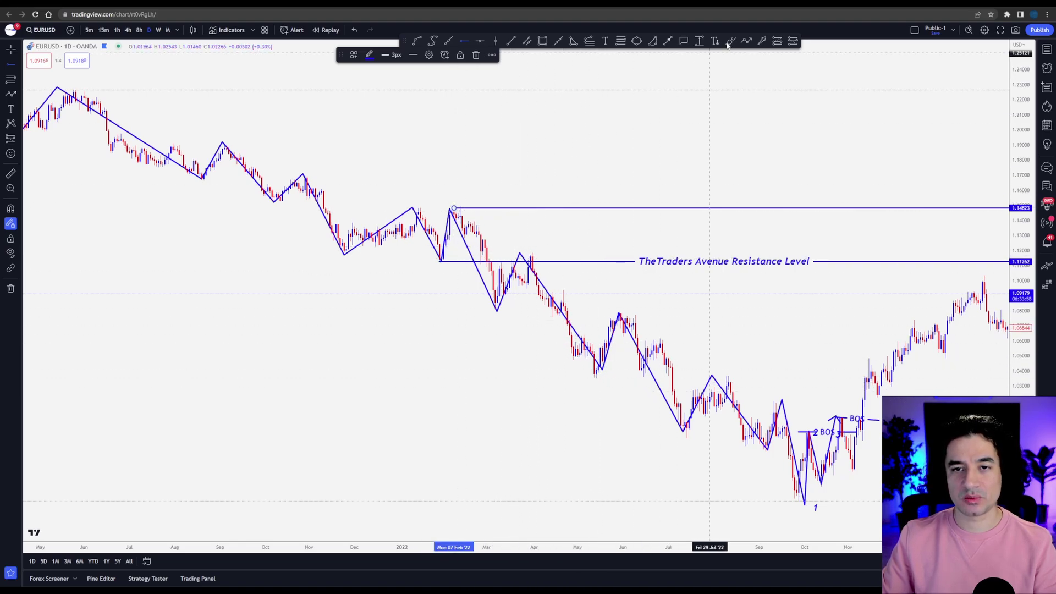
pyautogui.click(763, 41)
pyautogui.moveTo(435, 217)
pyautogui.mouseDown()
pyautogui.moveTo(379, 406)
pyautogui.moveTo(325, 365)
pyautogui.mouseUp()
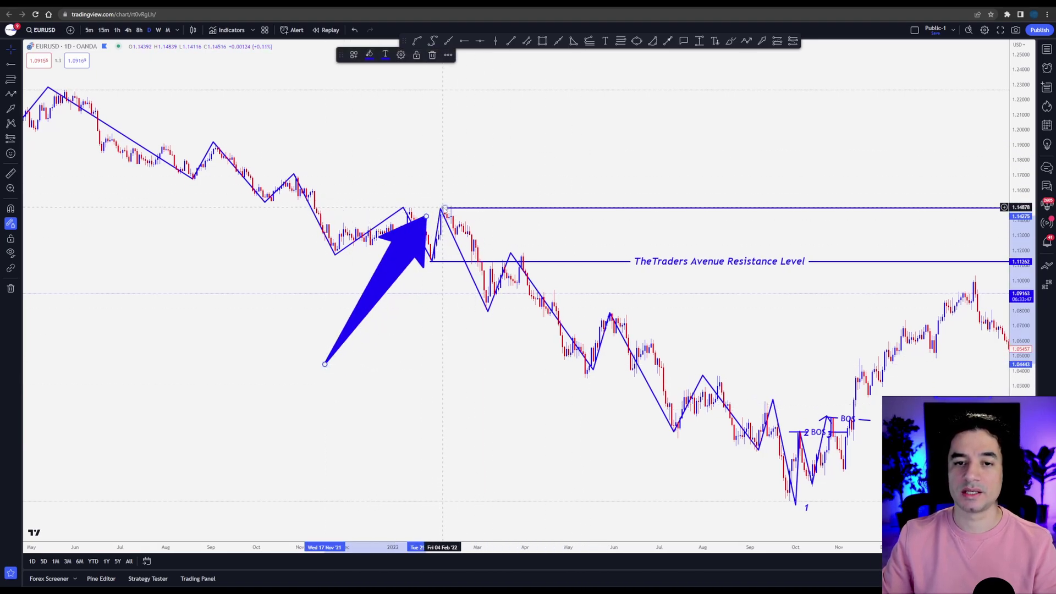
# Draw a rectangle zone from the early-February 2022 high to early August, labelled "TheTradersAvenue Structure Supply Level"
pyautogui.hotkey('alt', 'shift', 'r')
pyautogui.moveTo(430, 208); pyautogui.dragTo(714, 216)
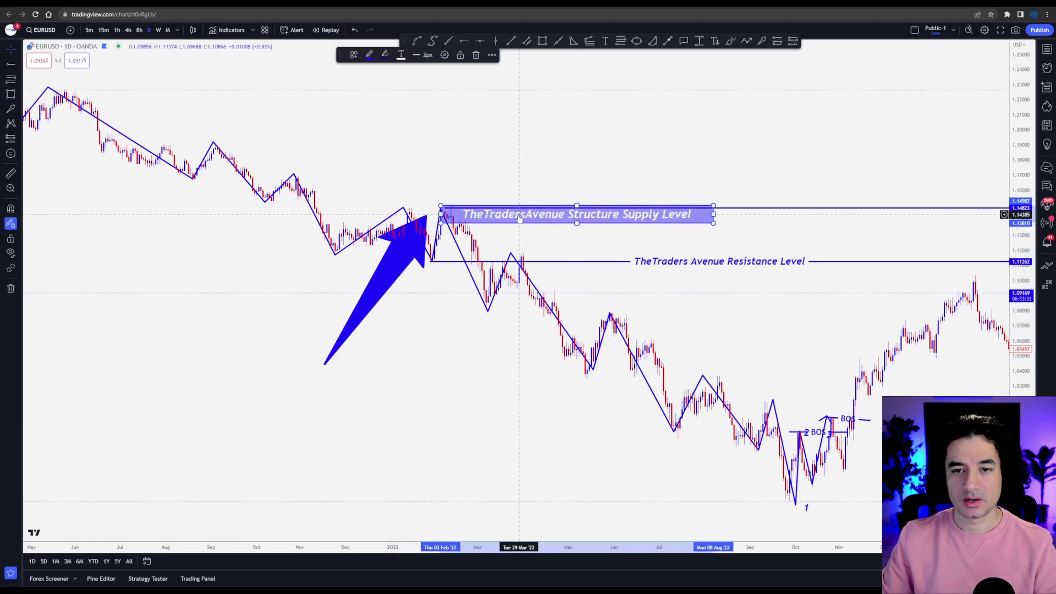
# Try an arrow marker from the supply zone down toward the early-March 2022 low, and delete it
pyautogui.click(763, 41)
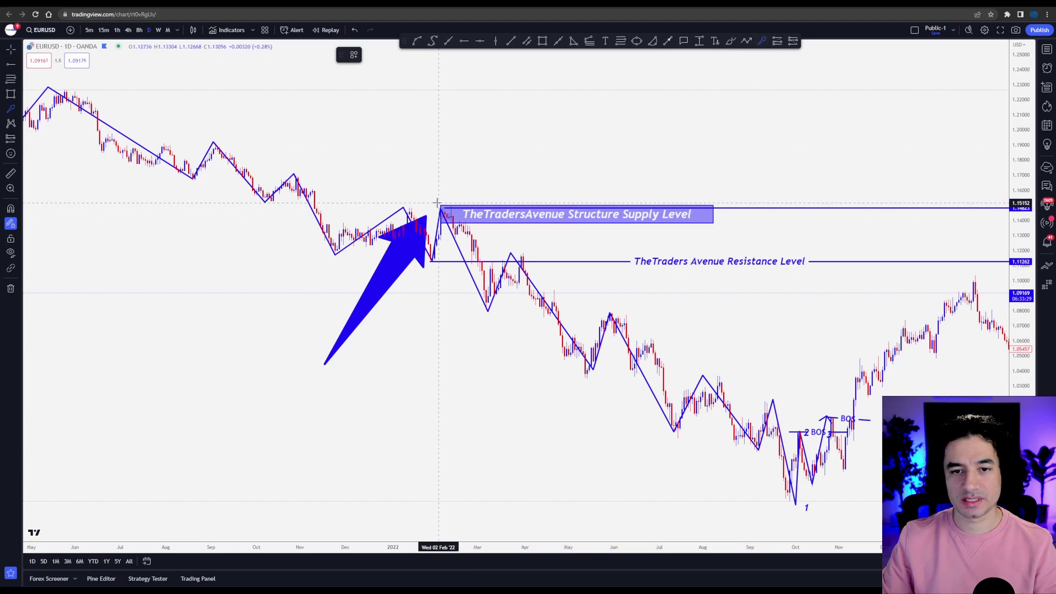
pyautogui.moveTo(436, 204); pyautogui.dragTo(478, 306)
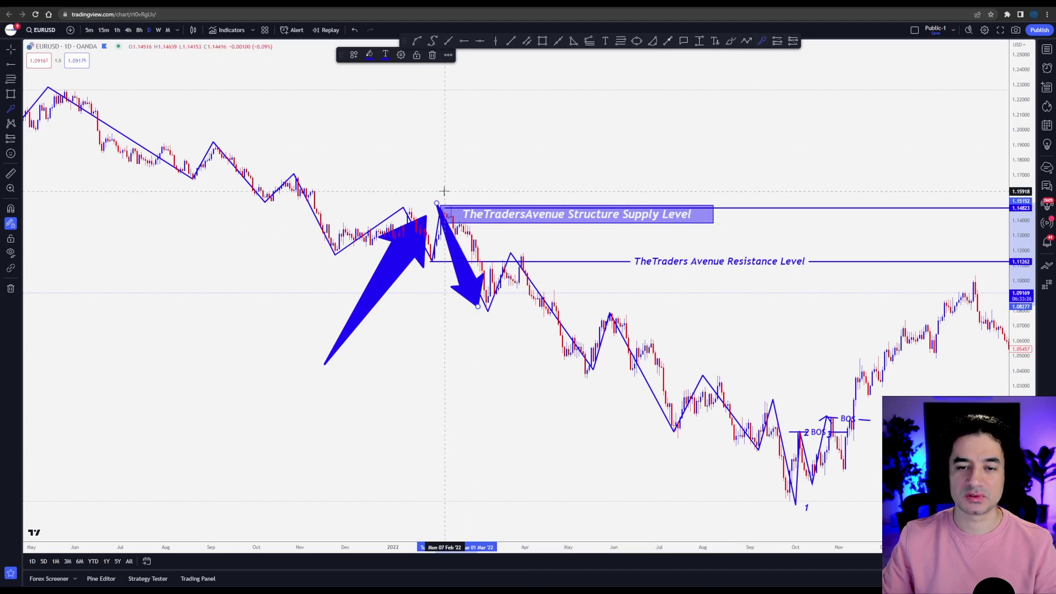
pyautogui.click(433, 55)
# Move the "TheTraders Avenue Resistance Level" ray down to start at the early-March 2022 swing low
pyautogui.moveTo(454, 417)
pyautogui.mouseDown()
pyautogui.moveTo(492, 270)
pyautogui.moveTo(435, 231)
pyautogui.moveTo(517, 264)
pyautogui.moveTo(516, 276)
pyautogui.moveTo(517, 259)
pyautogui.moveTo(517, 280)
pyautogui.moveTo(520, 258)
pyautogui.moveTo(435, 220)
pyautogui.moveTo(503, 253)
pyautogui.moveTo(514, 242)
pyautogui.moveTo(567, 343)
pyautogui.moveTo(527, 355)
pyautogui.mouseUp()
pyautogui.rightClick(527, 355)
pyautogui.click(600, 270)
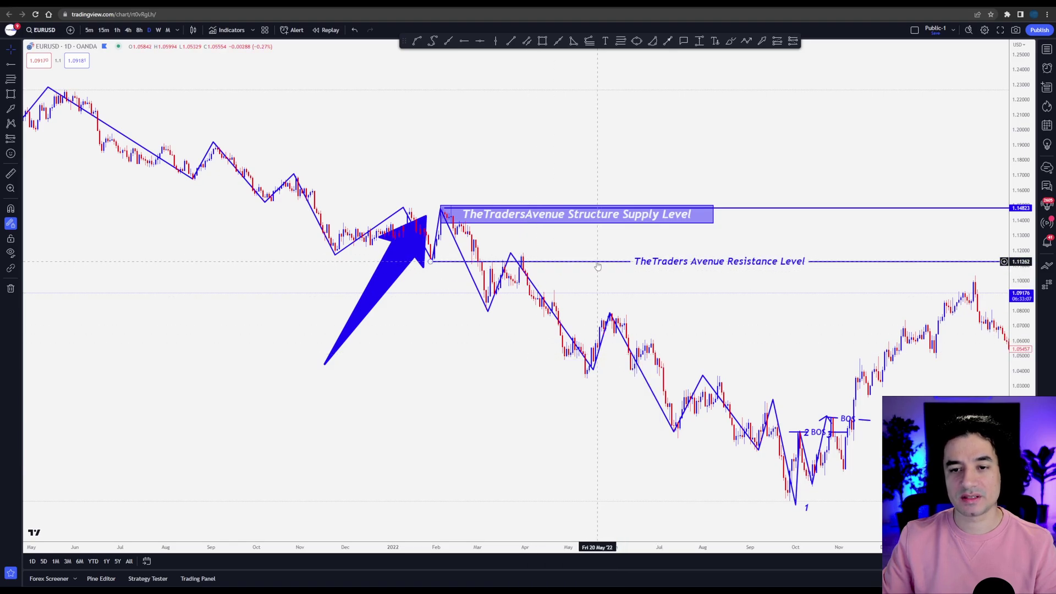
pyautogui.moveTo(598, 266)
pyautogui.mouseDown()
pyautogui.moveTo(617, 313)
pyautogui.moveTo(650, 315)
pyautogui.mouseUp()
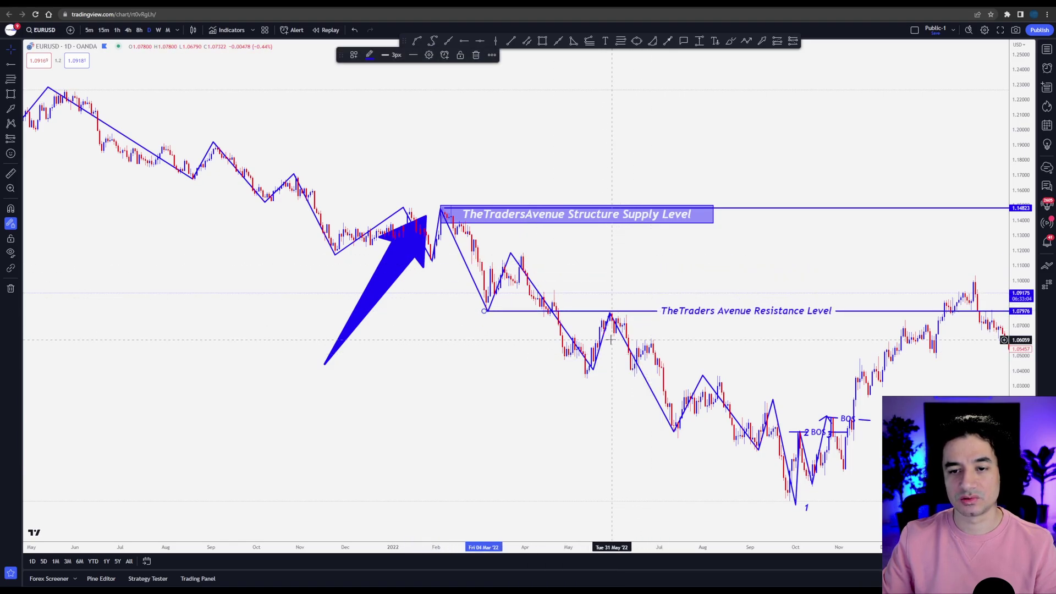
# Place a callout at the late-May 2022 high on the resistance ray and apply the "3-Resistance Level" template
pyautogui.click(683, 41)
pyautogui.click(606, 302)
pyautogui.click(605, 266)
pyautogui.click(487, 412)
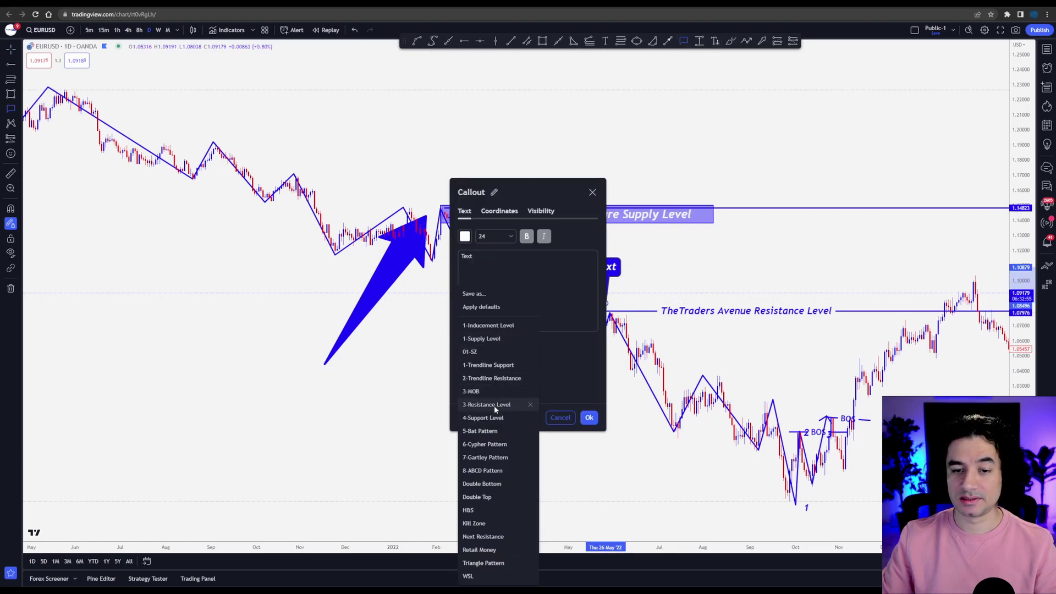
pyautogui.click(487, 404)
pyautogui.click(589, 417)
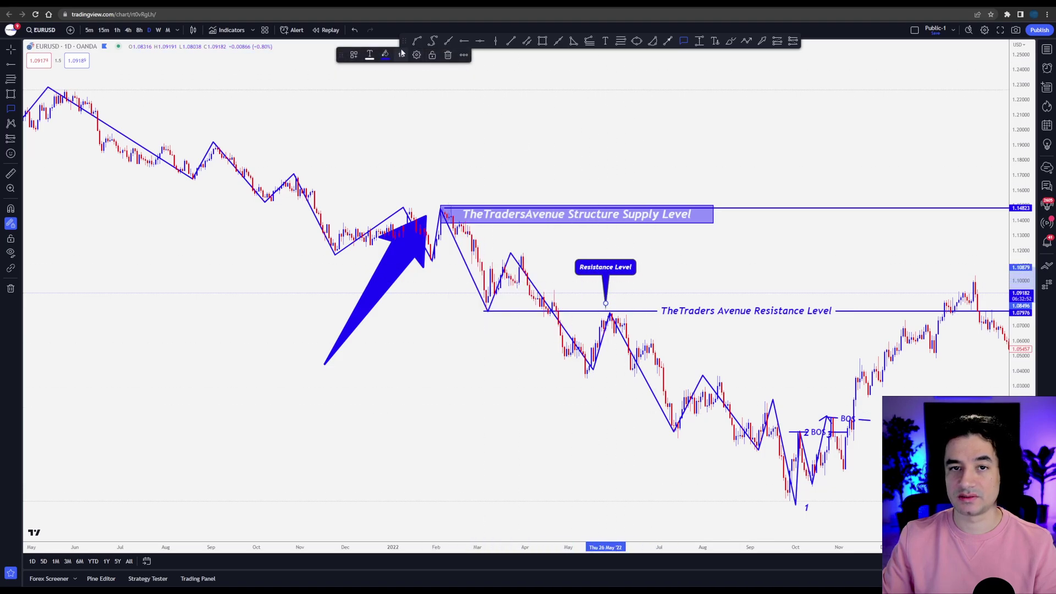
pyautogui.press('Escape')
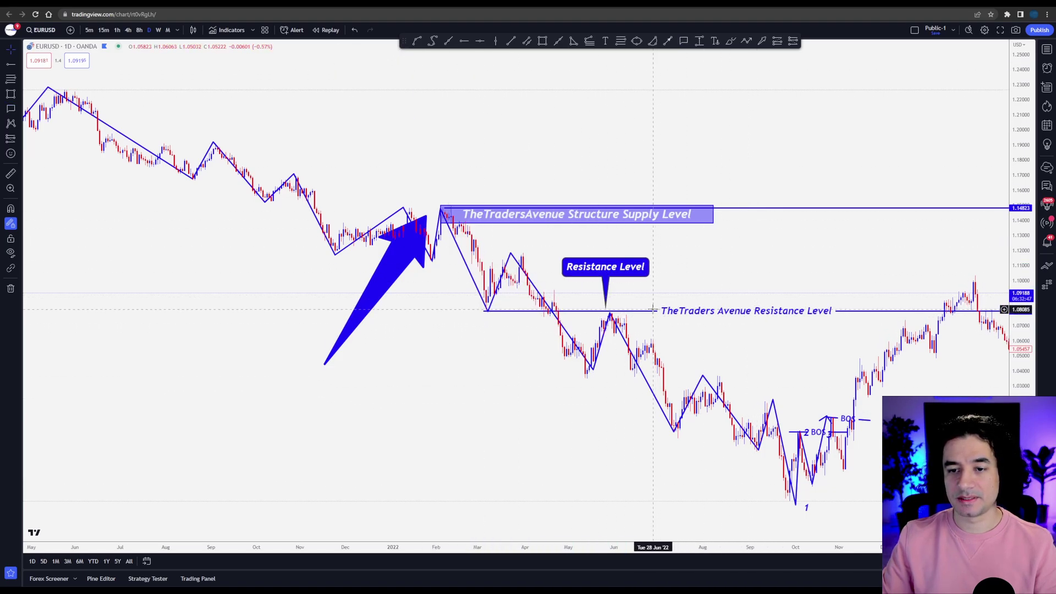
# Duplicate the "TheTraders Avenue Resistance Level" ray down to the mid-May 2022 swing low
pyautogui.moveTo(654, 310); pyautogui.dragTo(673, 365)
pyautogui.press('Escape')
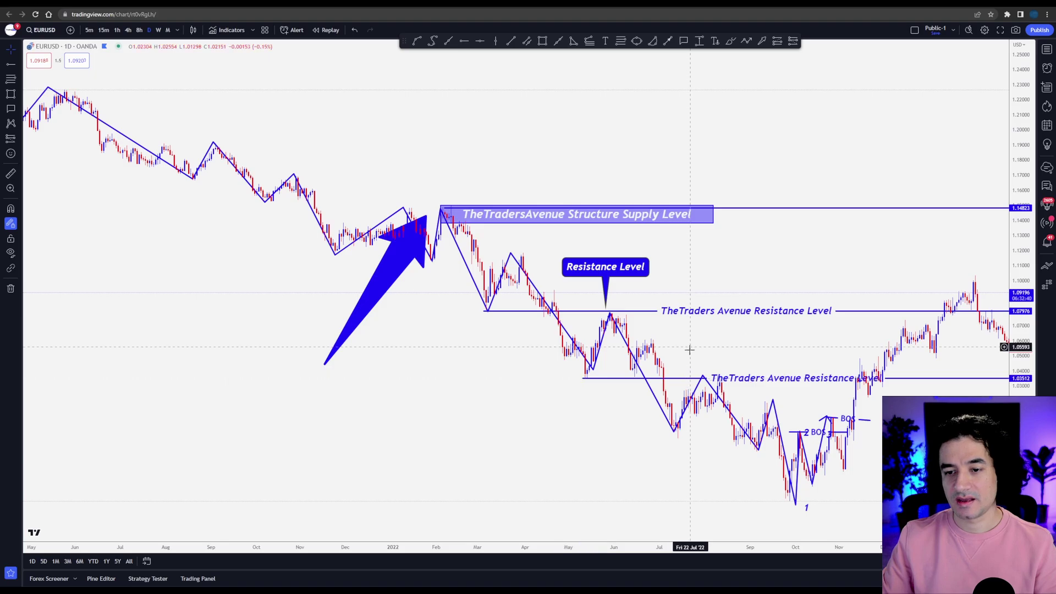
# Duplicate the Resistance Level callout, point one at each ray where price breaks below it, and move both labels underneath
pyautogui.scroll(3, 587, 373)
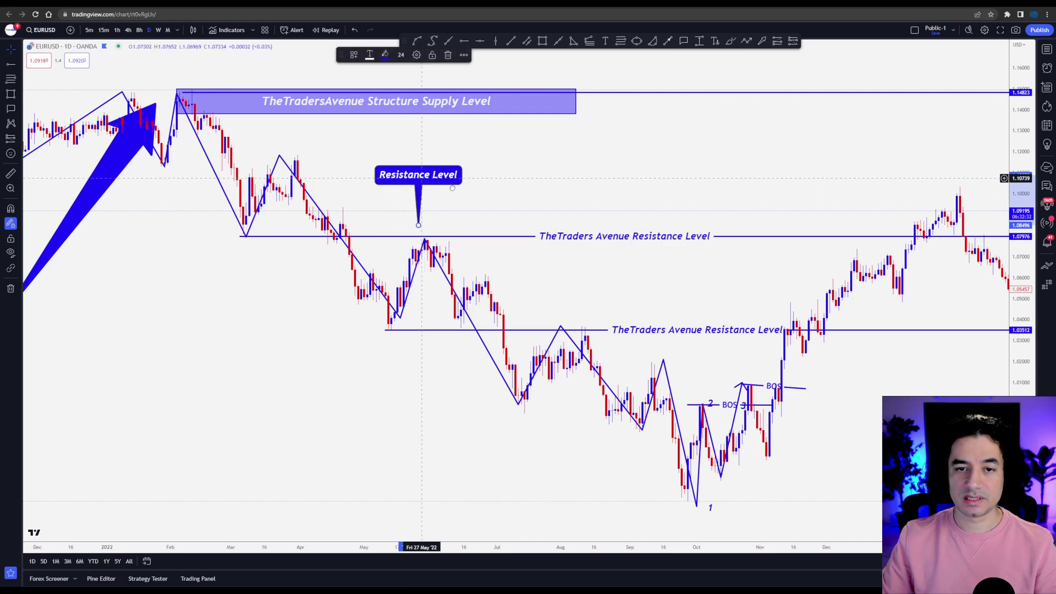
pyautogui.moveTo(425, 184); pyautogui.dragTo(458, 330)
pyautogui.moveTo(419, 224); pyautogui.dragTo(340, 238)
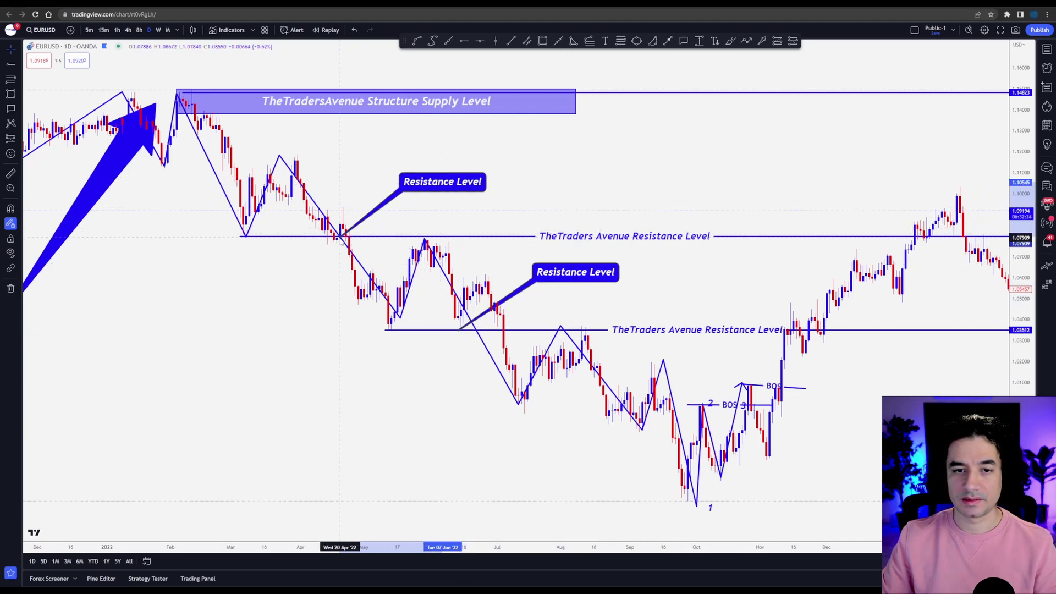
pyautogui.moveTo(576, 272); pyautogui.dragTo(361, 426)
pyautogui.moveTo(443, 182); pyautogui.dragTo(258, 310)
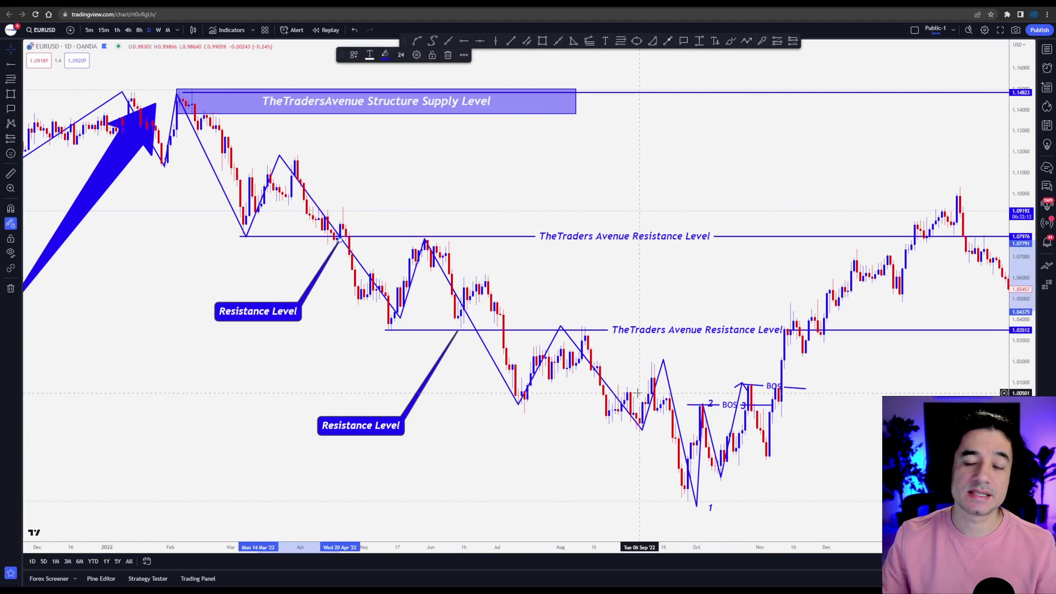
# Duplicate the "TheTradersAvenue Structure Supply Level" rectangle onto the late-March 2022 swing high
pyautogui.scroll(-4, 638, 392)
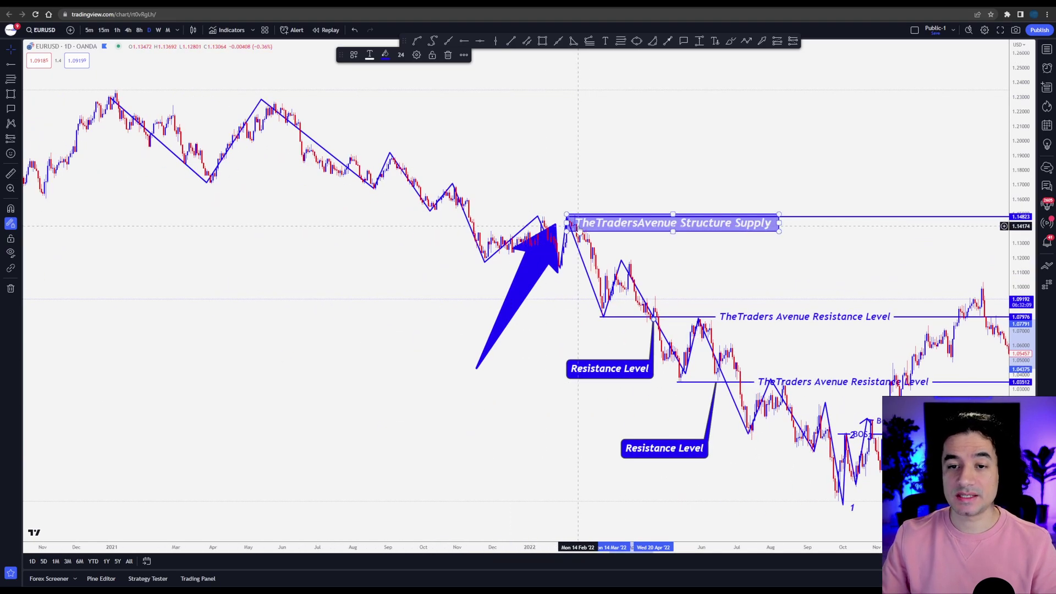
pyautogui.scroll(4, 561, 245)
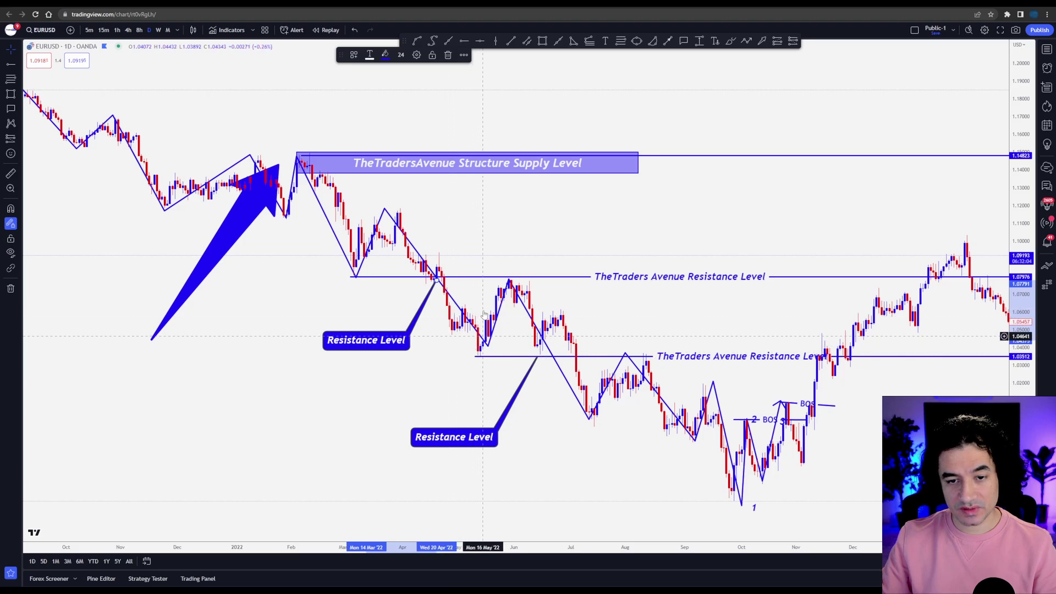
pyautogui.moveTo(468, 168); pyautogui.dragTo(543, 225)
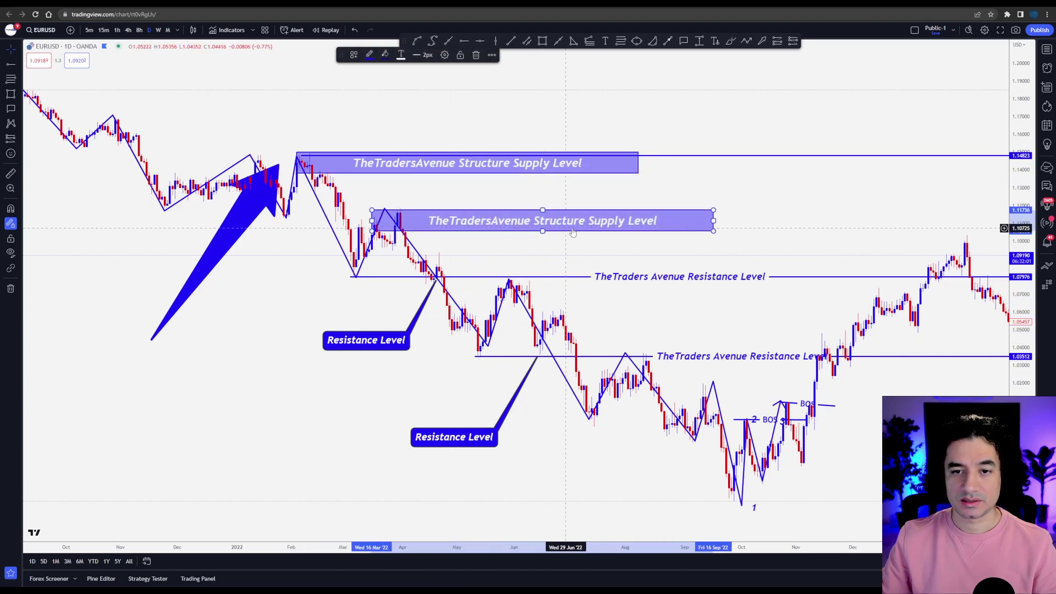
# Draw an arrow marker from the late-May 2022 high down to the mid-July low, and paste a supply zone at that high
pyautogui.click(764, 41)
pyautogui.moveTo(507, 276); pyautogui.dragTo(590, 417)
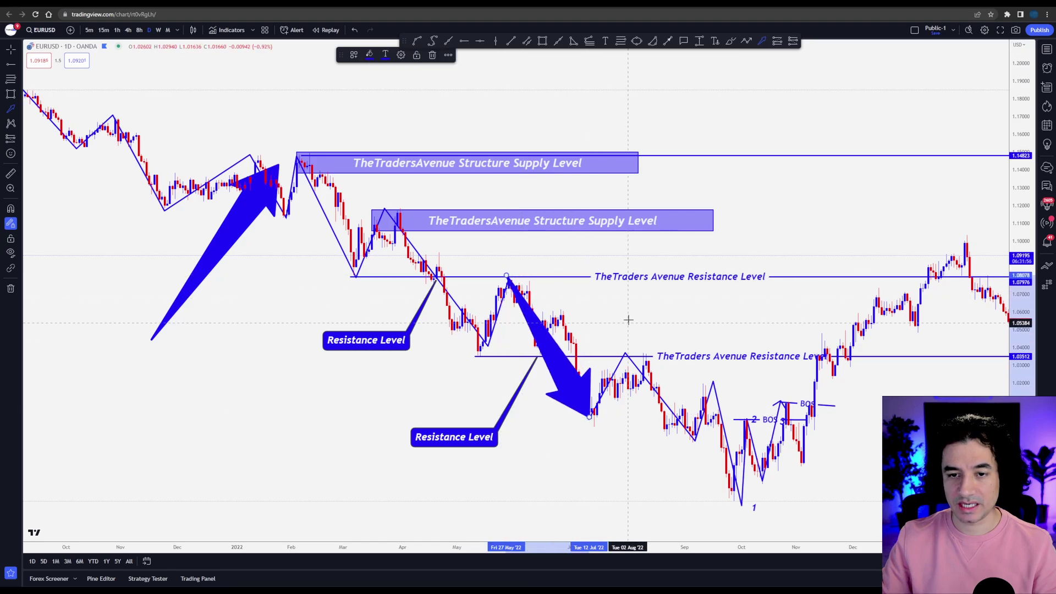
pyautogui.hotkey('ctrl', 'v')
pyautogui.hotkey('ctrl', 'v')
pyautogui.hotkey('ctrl', 'z')
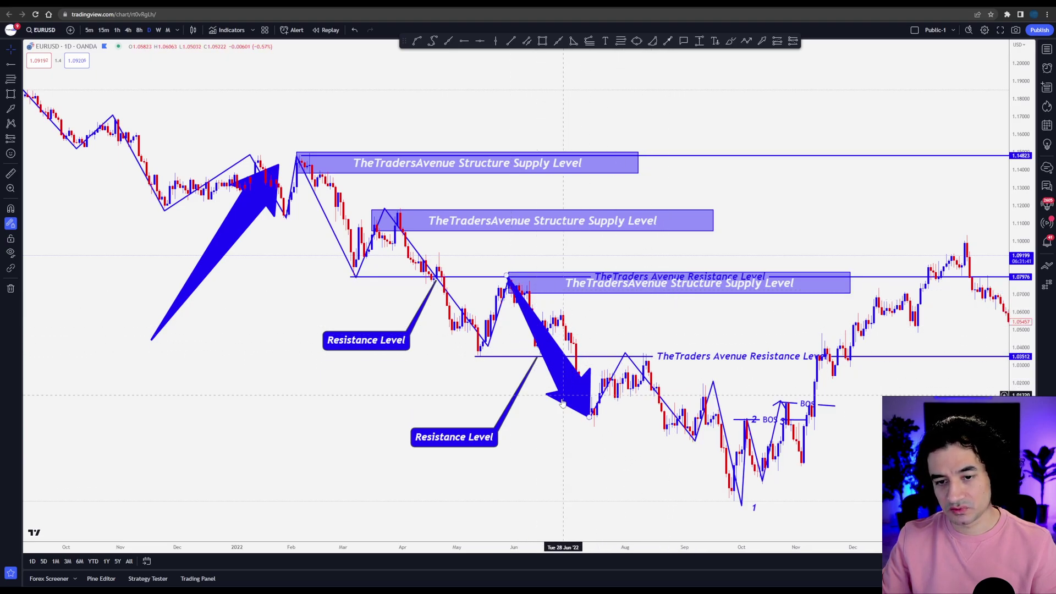
# Place copies of the supply zone and arrow marker at the early-August 2022 high, with the arrow falling toward the late-September low
pyautogui.hotkey('ctrl', 'v')
pyautogui.moveTo(680, 289); pyautogui.dragTo(764, 347)
pyautogui.hotkey('ctrl', 'v')
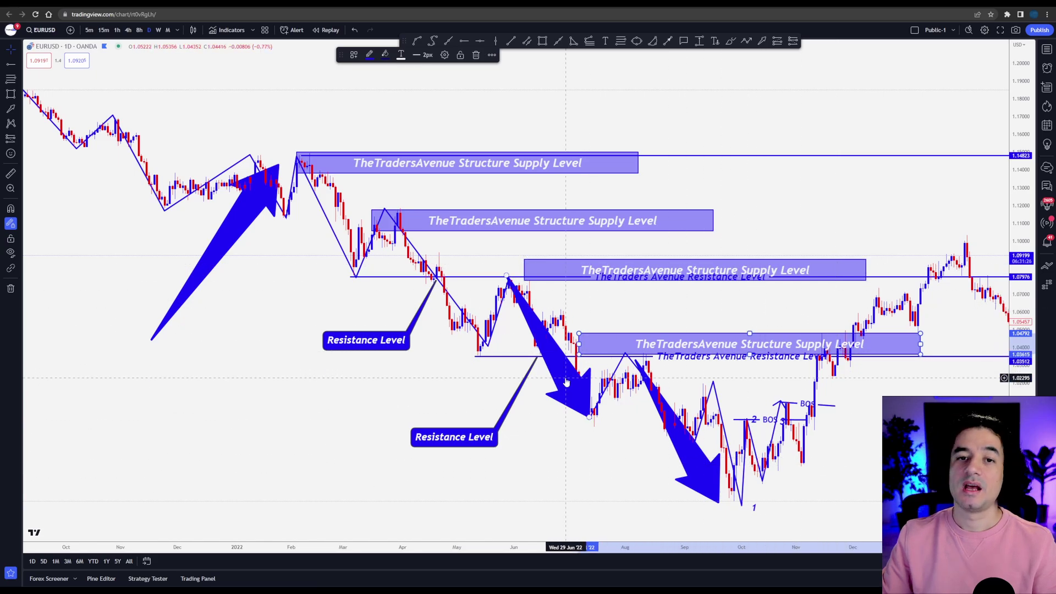
pyautogui.moveTo(566, 381); pyautogui.dragTo(555, 383)
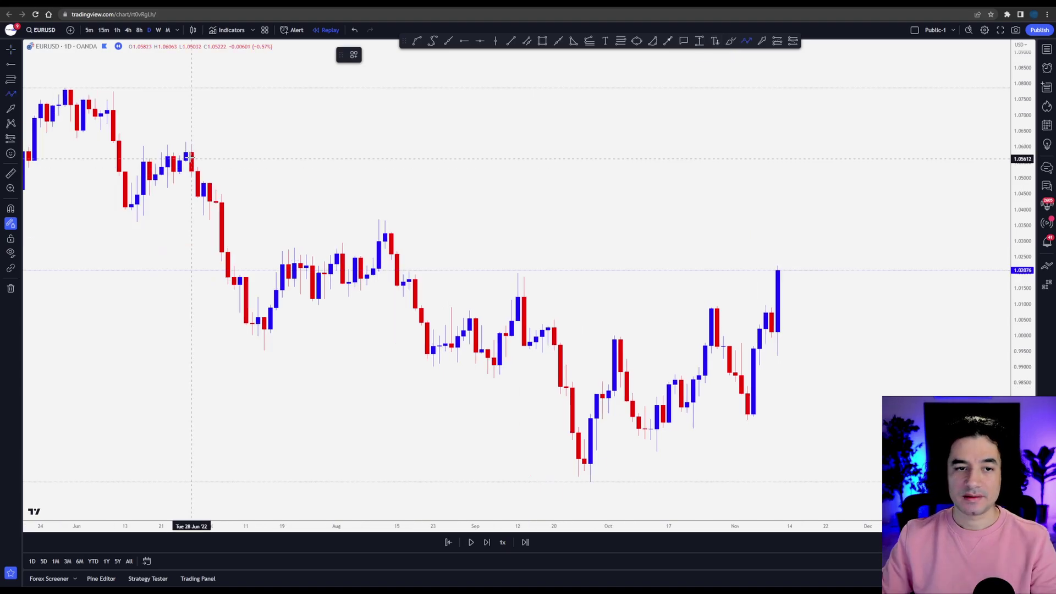
# Draw a descending zigzag path through the swings from the late-June 2022 high to the late-September low
pyautogui.click(180, 151)
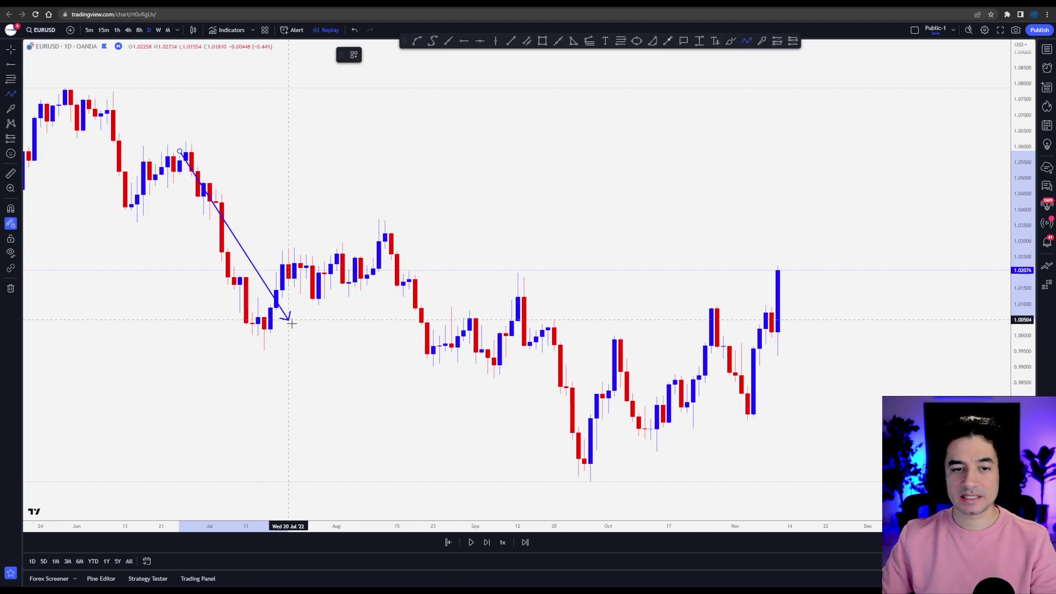
pyautogui.click(282, 340)
pyautogui.click(373, 218)
pyautogui.click(458, 377)
pyautogui.click(513, 283)
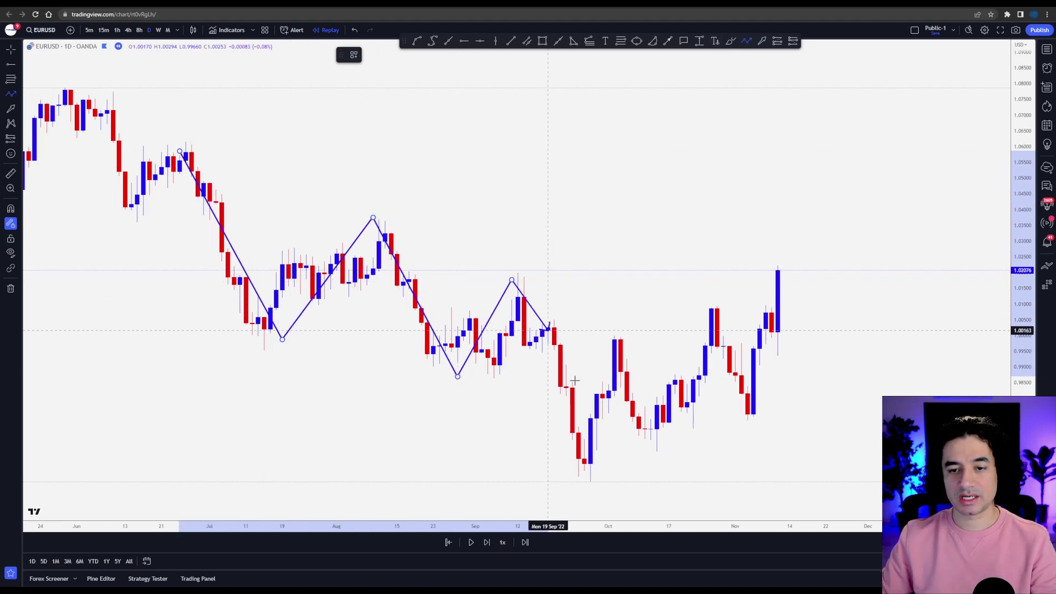
pyautogui.doubleClick(592, 472)
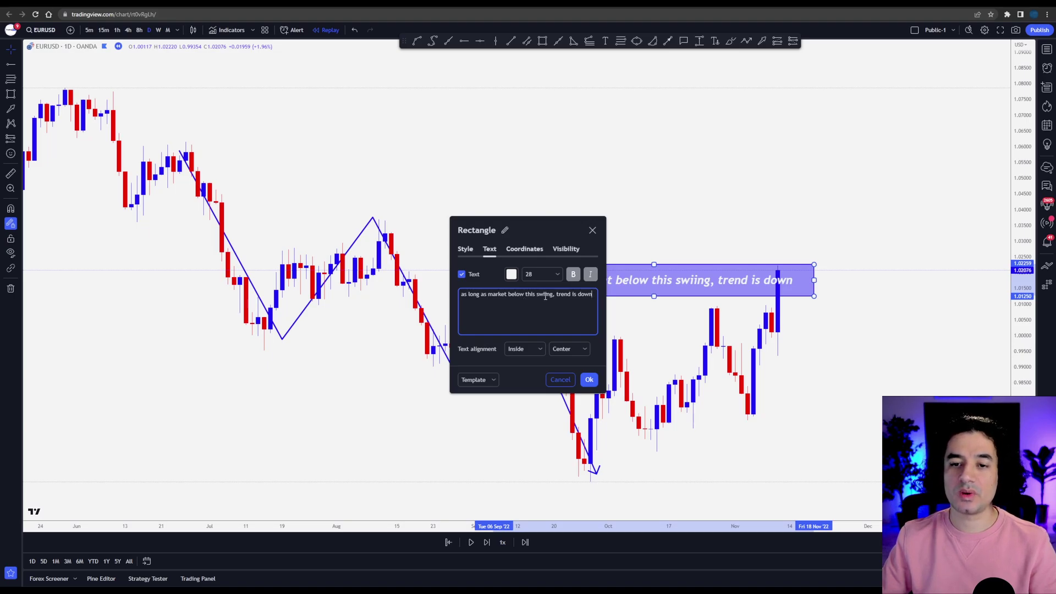
# Correct the rectangle text to "as long as market below this swing, trend is down" and shorten the rectangle to 14 Nov 2022
pyautogui.press('BackSpace')
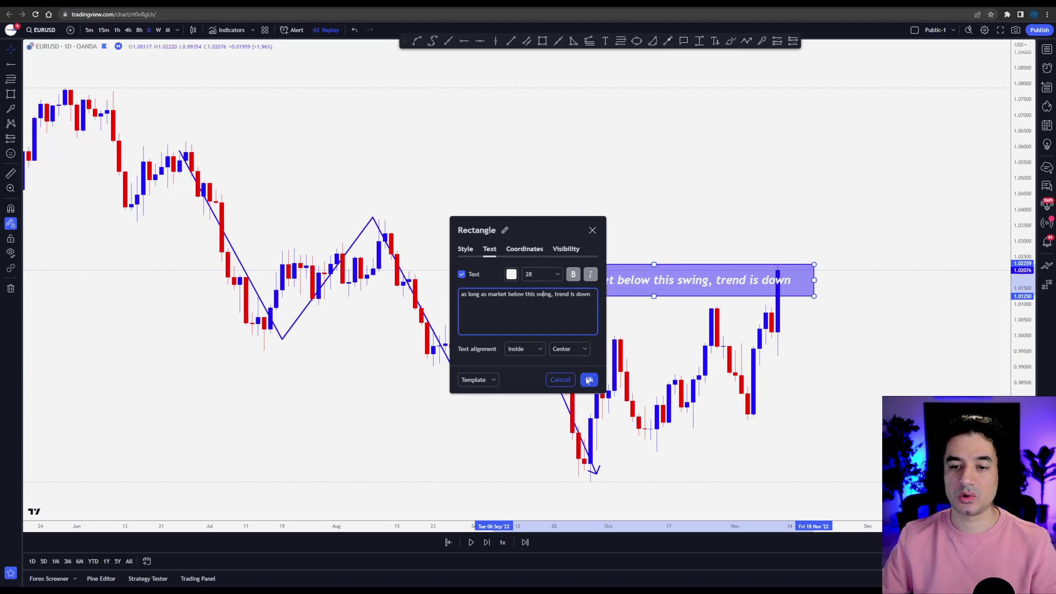
pyautogui.click(589, 380)
pyautogui.moveTo(814, 280); pyautogui.dragTo(790, 280)
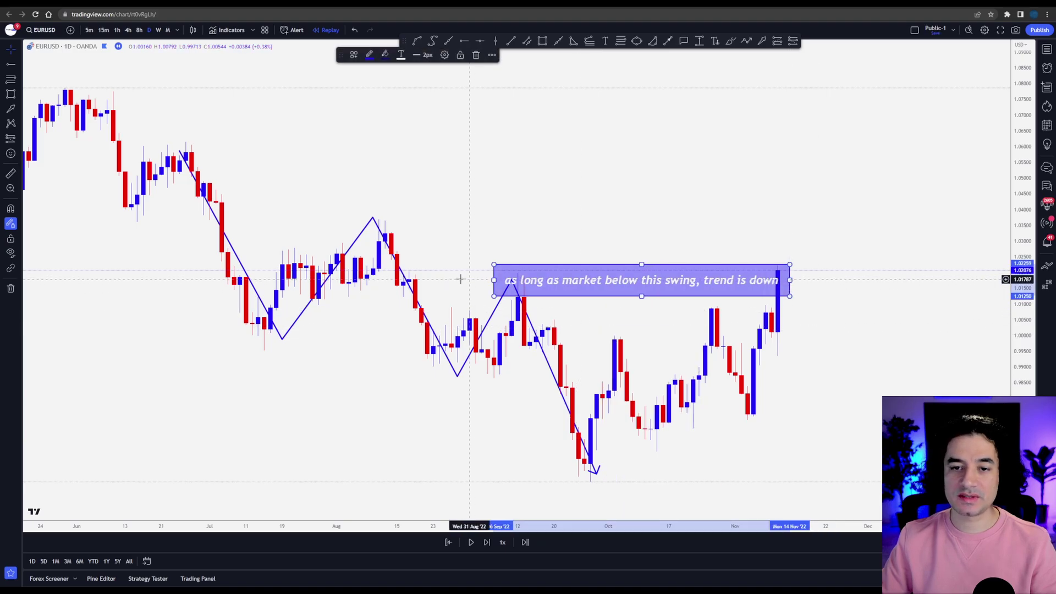
# Draw a descending trend line along the 2022 swing highs and trim the text rectangle to end at 11 Nov 2022
pyautogui.scroll(-5, 538, 306)
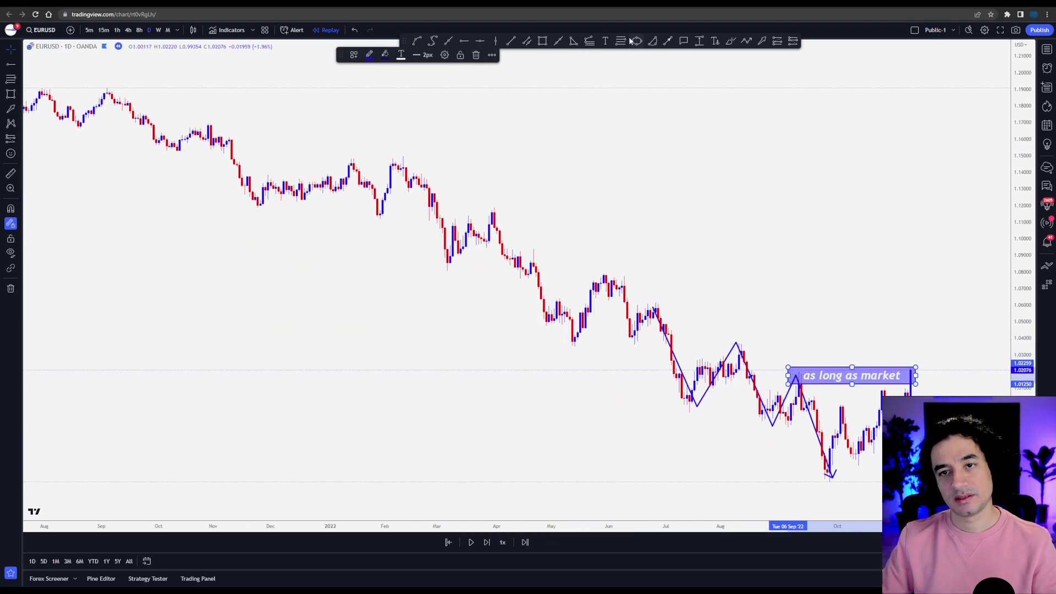
pyautogui.click(448, 41)
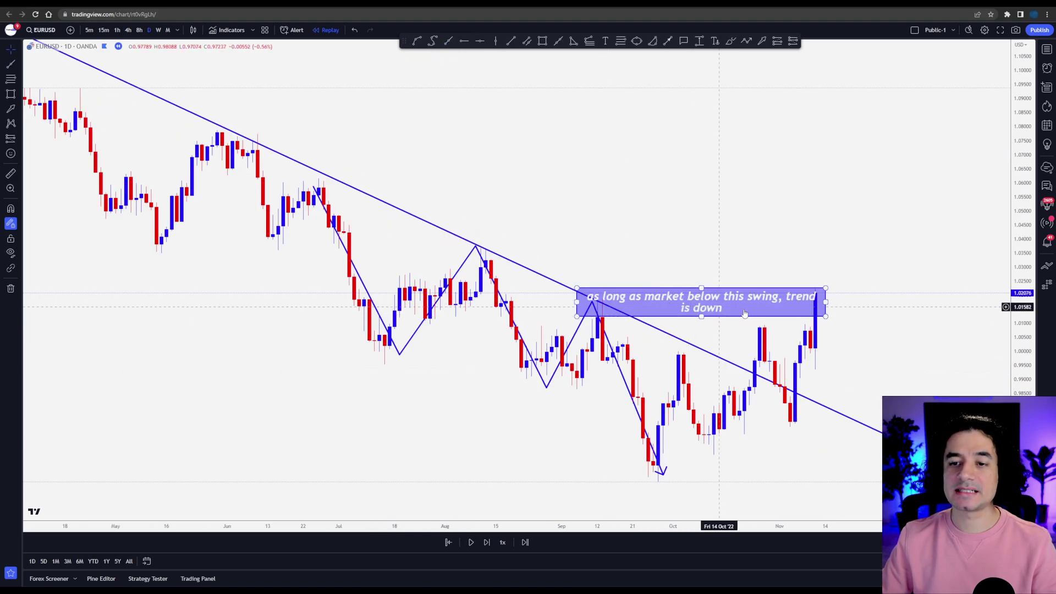
pyautogui.click(630, 296)
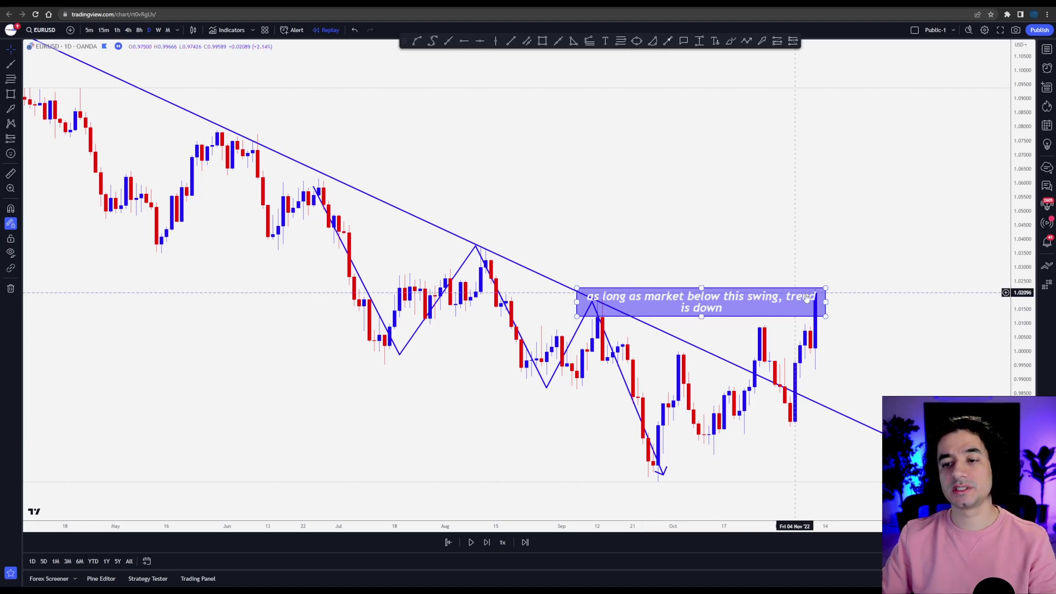
pyautogui.click(827, 307)
pyautogui.moveTo(827, 303); pyautogui.dragTo(820, 302)
# Draw a rising zigzag path through the swings from the late-September 2022 low to the early-November low
pyautogui.click(747, 41)
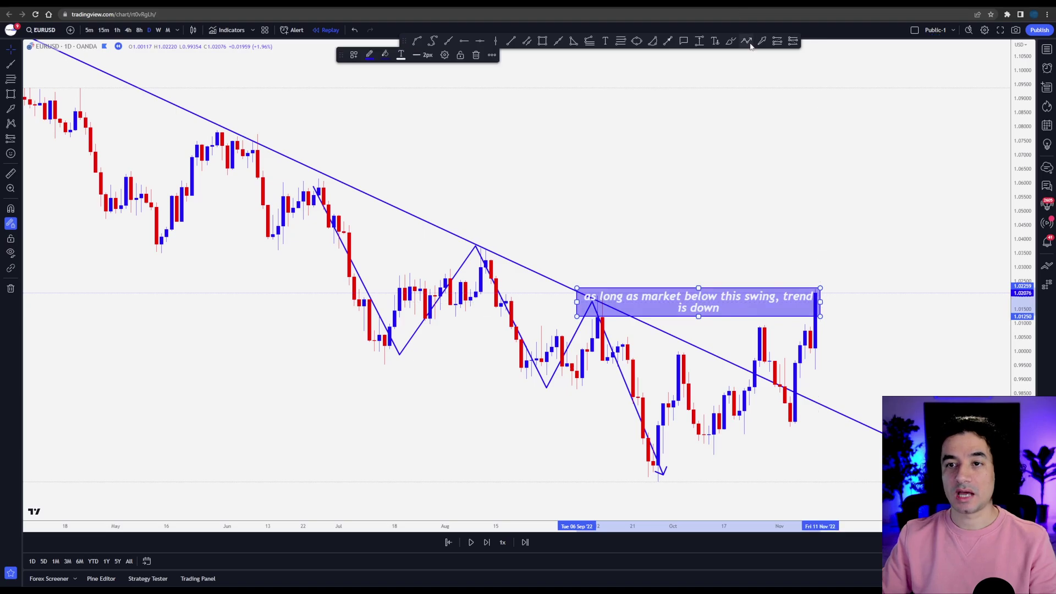
pyautogui.click(673, 347)
pyautogui.click(713, 452)
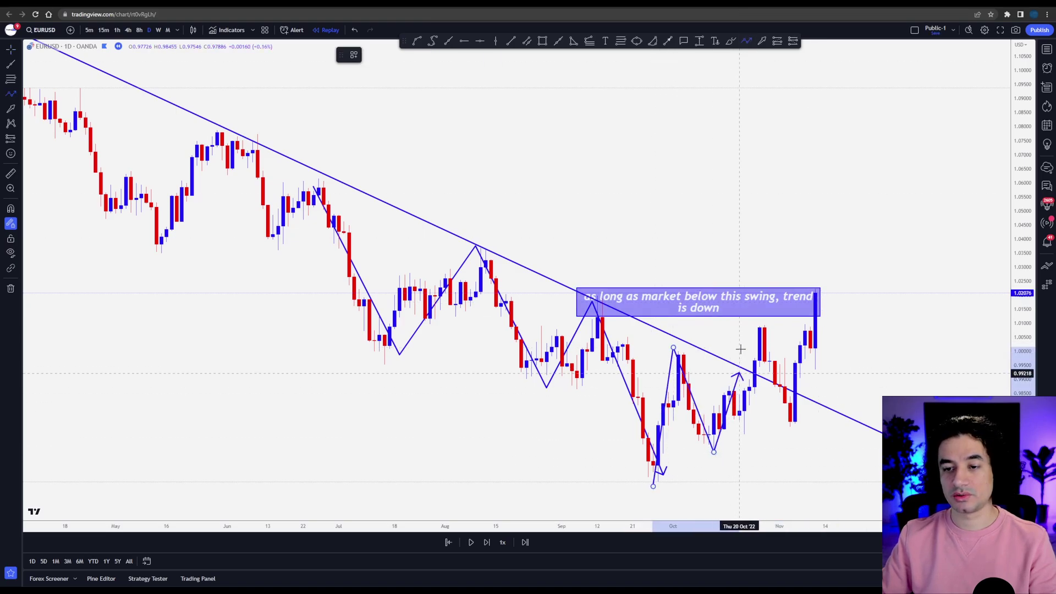
pyautogui.click(749, 326)
pyautogui.doubleClick(792, 424)
# Draw a level line from the late-October 2022 high to 17 Nov 2022 and apply the BOS template
pyautogui.click(511, 41)
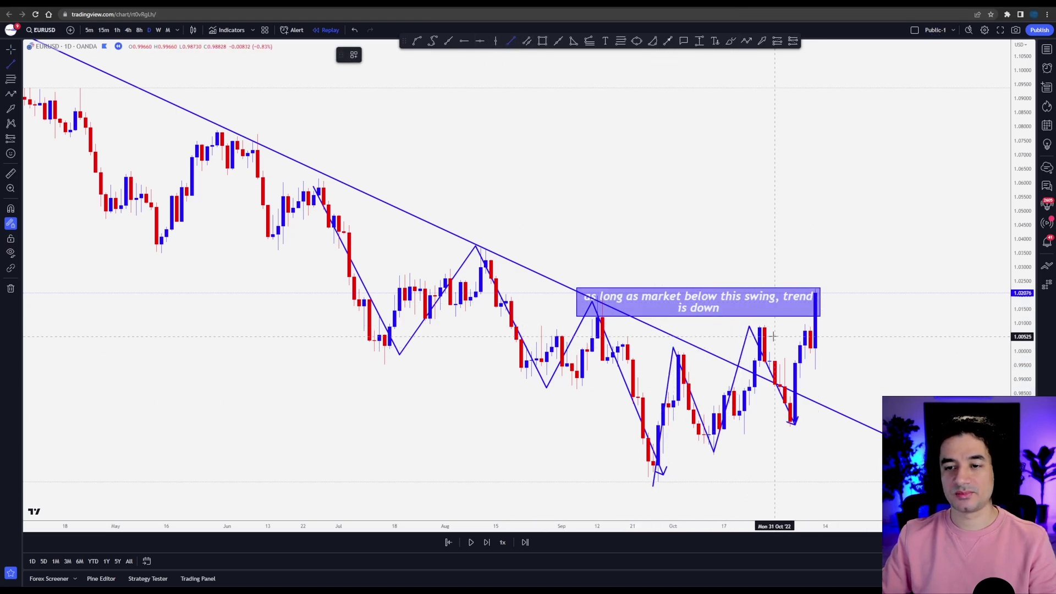
pyautogui.click(749, 328)
pyautogui.click(871, 326)
pyautogui.click(354, 54)
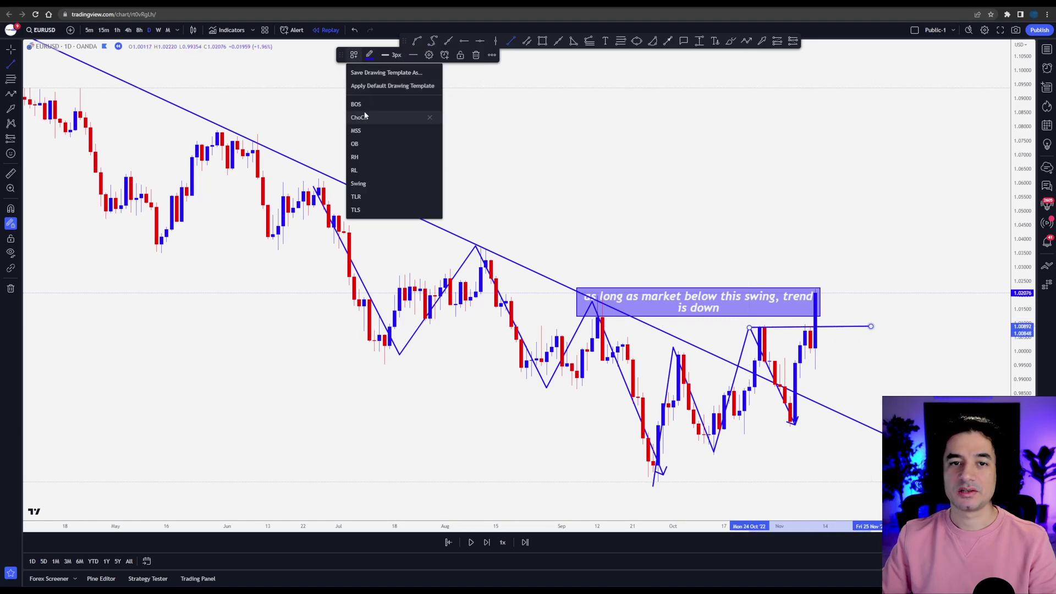
pyautogui.click(365, 113)
pyautogui.rightClick(861, 327)
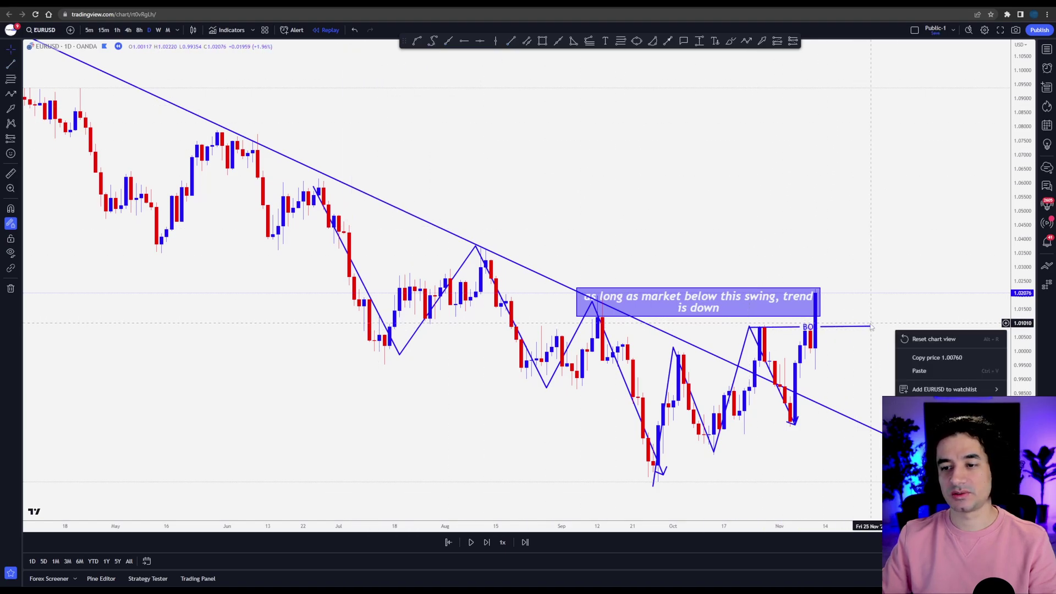
pyautogui.click(871, 326)
# Run the bar replay at 10x speed and extend the text rectangle to 5 Dec 2022
pyautogui.scroll(1, 703, 278)
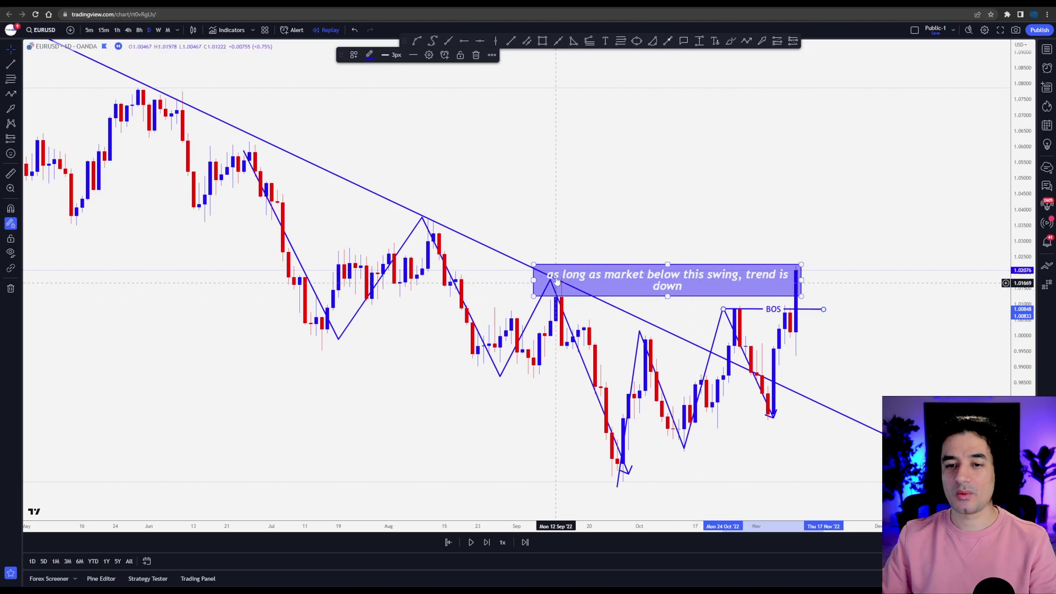
pyautogui.click(502, 543)
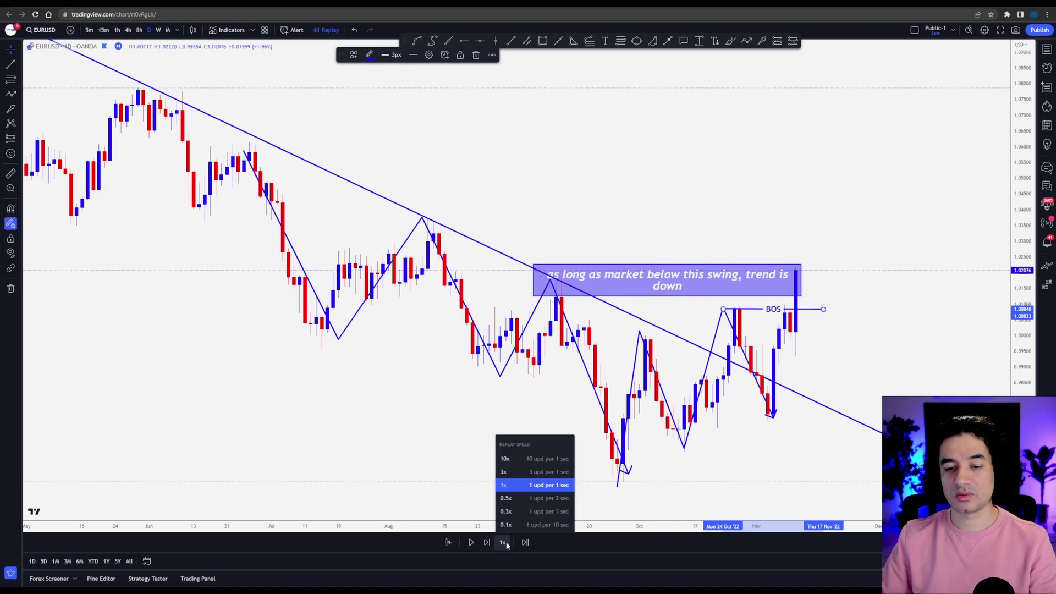
pyautogui.click(505, 459)
pyautogui.click(471, 543)
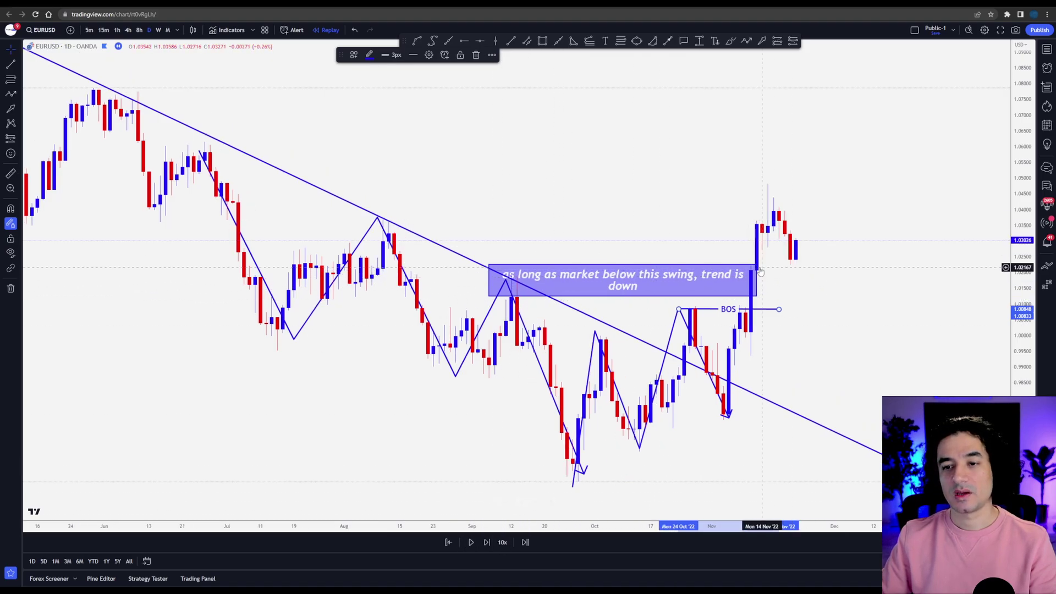
pyautogui.moveTo(757, 280); pyautogui.dragTo(846, 280)
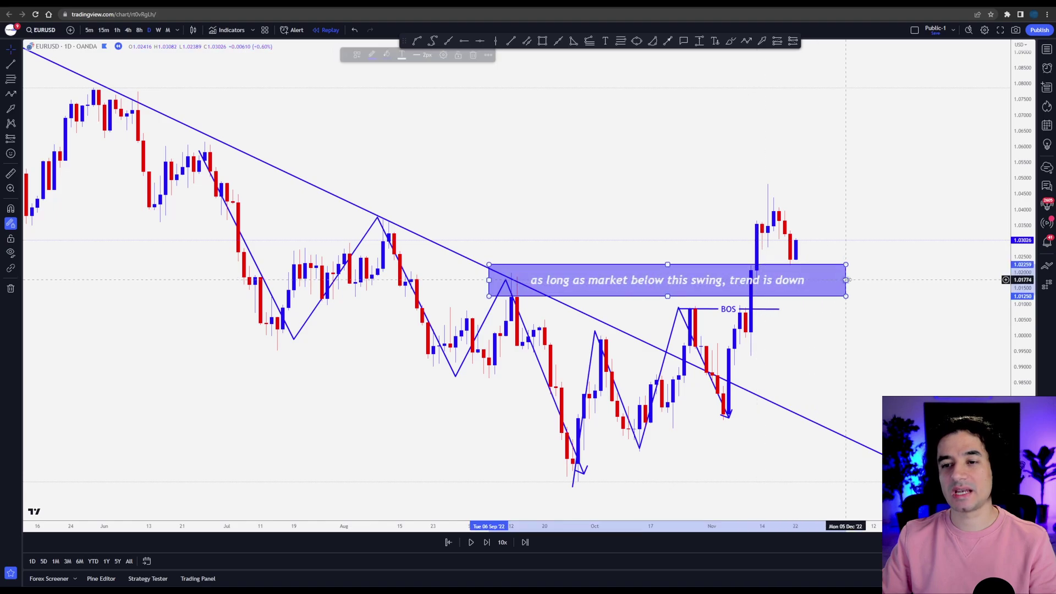
# Place a horizontal ray at the mid-September 2022 swing high and label it "TheTradersAvenue Support Level"
pyautogui.scroll(-2, 242, 156)
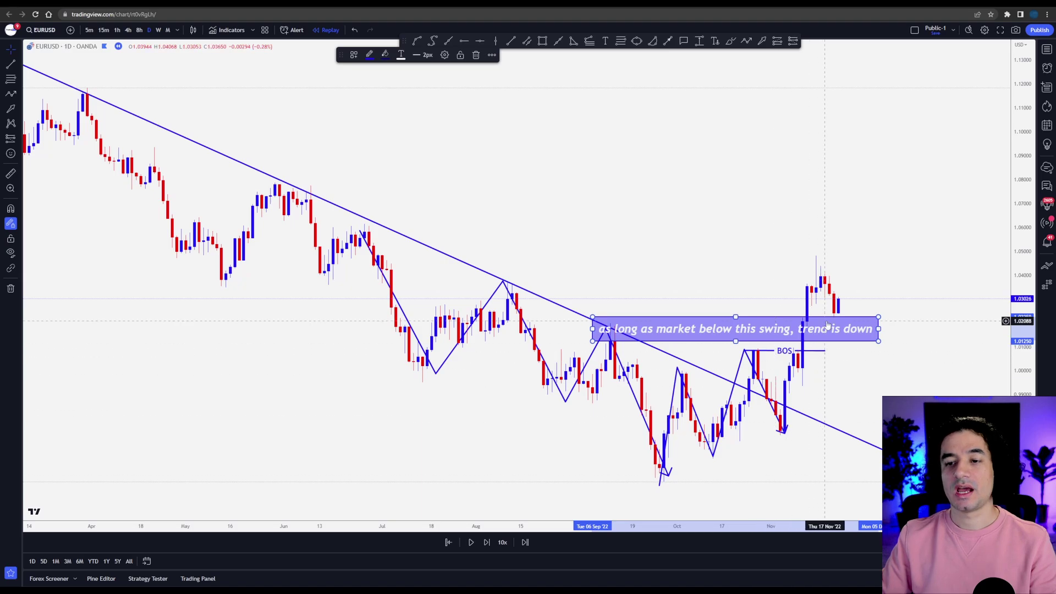
pyautogui.scroll(3, 608, 227)
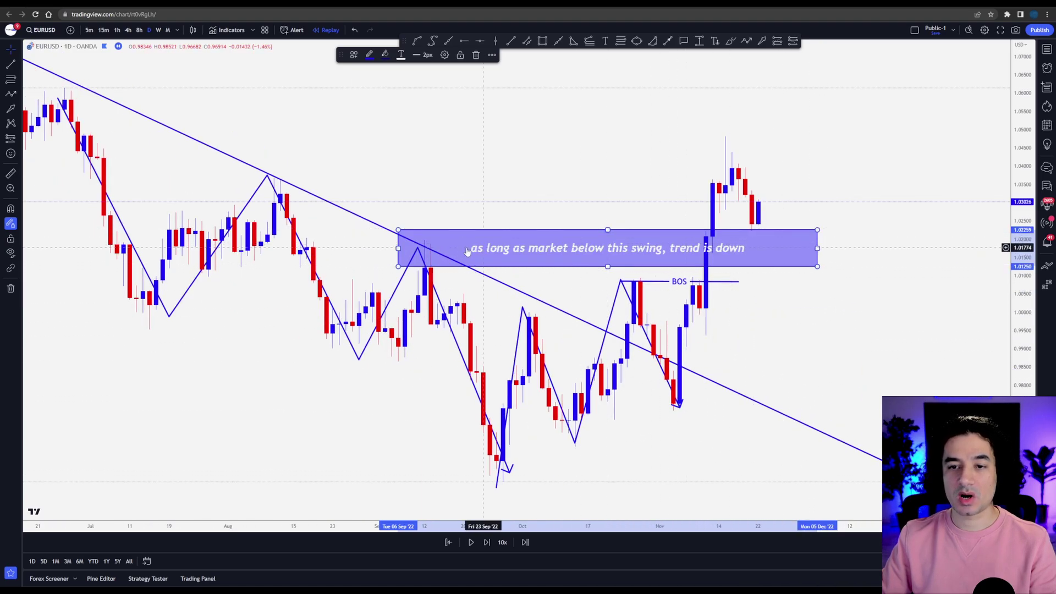
pyautogui.hotkey('alt', 'j')
pyautogui.rightClick(893, 243)
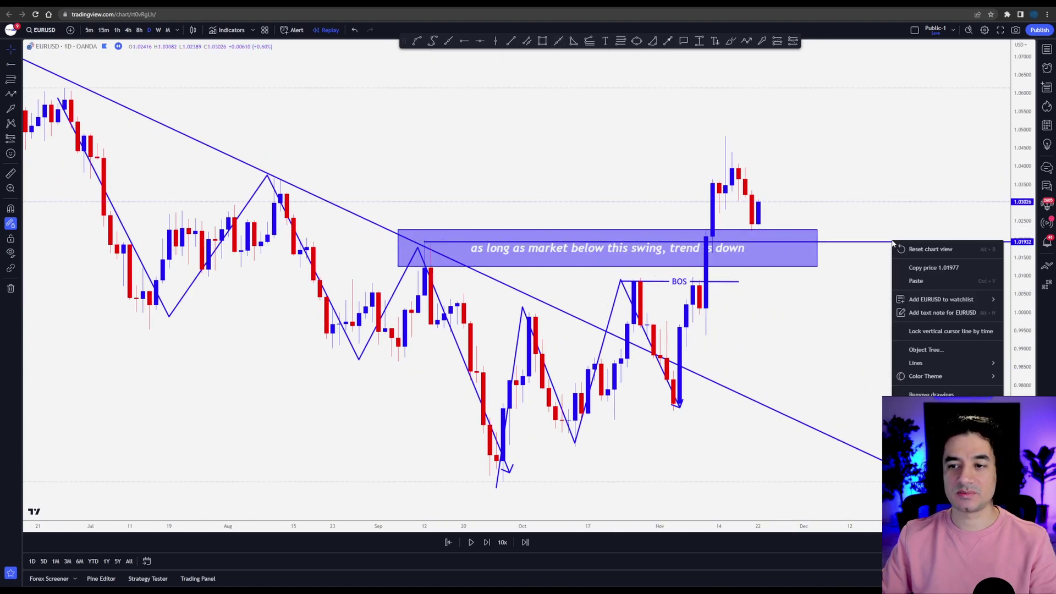
pyautogui.click(878, 245)
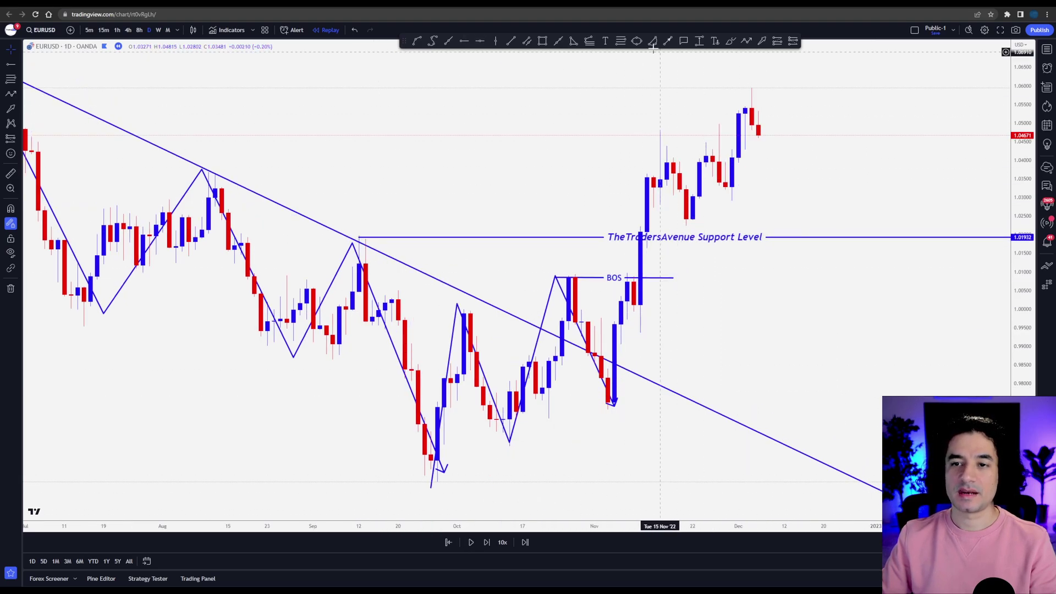
# Paste a second support-level ray at the mid-November 2022 high and draw a zigzag from the early-November low to the early-December high
pyautogui.hotkey('ctrl', 'v')
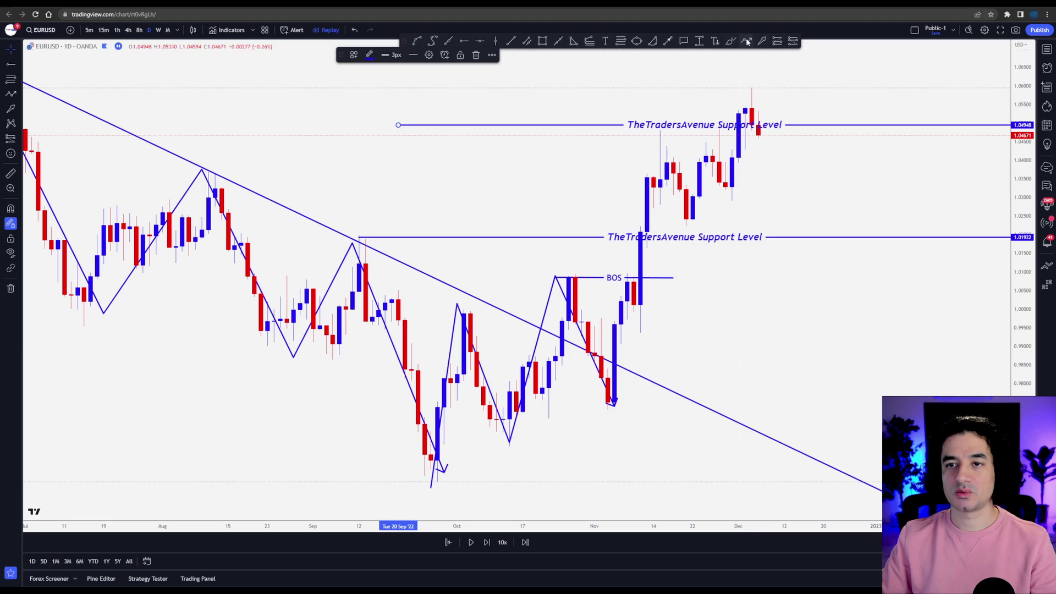
pyautogui.click(747, 42)
pyautogui.click(609, 404)
pyautogui.click(653, 123)
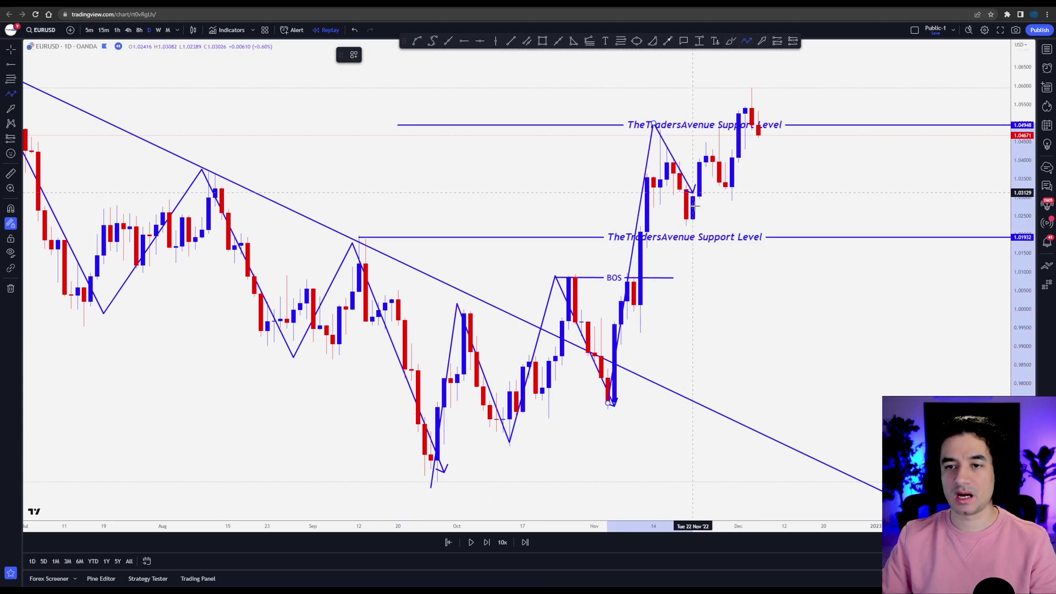
pyautogui.click(692, 223)
pyautogui.click(751, 93)
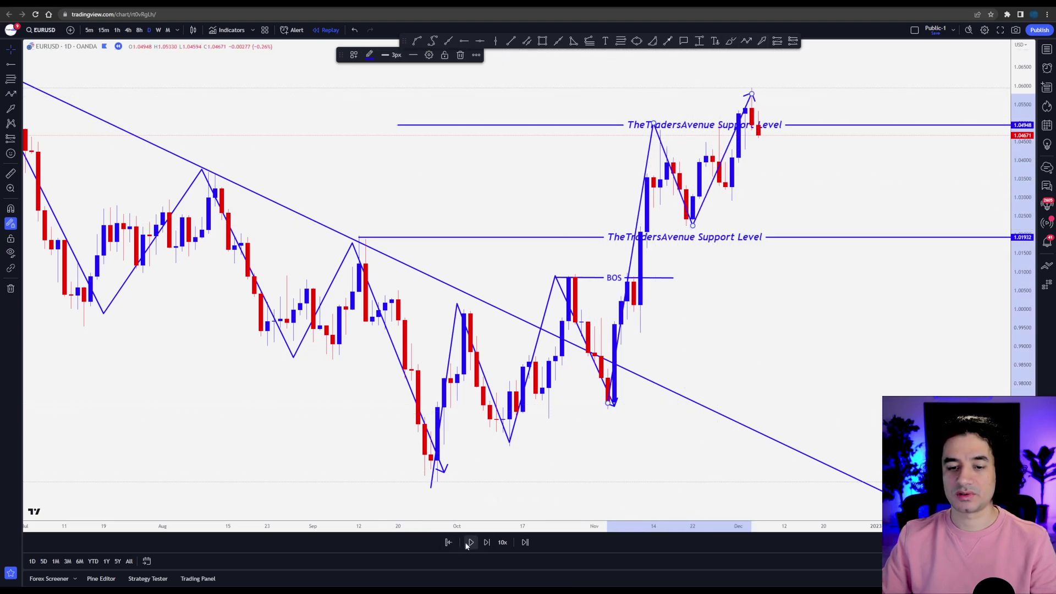
# Switch the chart to the 4h timeframe and run the bar replay forward to mid-January 2023
pyautogui.write('4h')
pyautogui.press('Return')
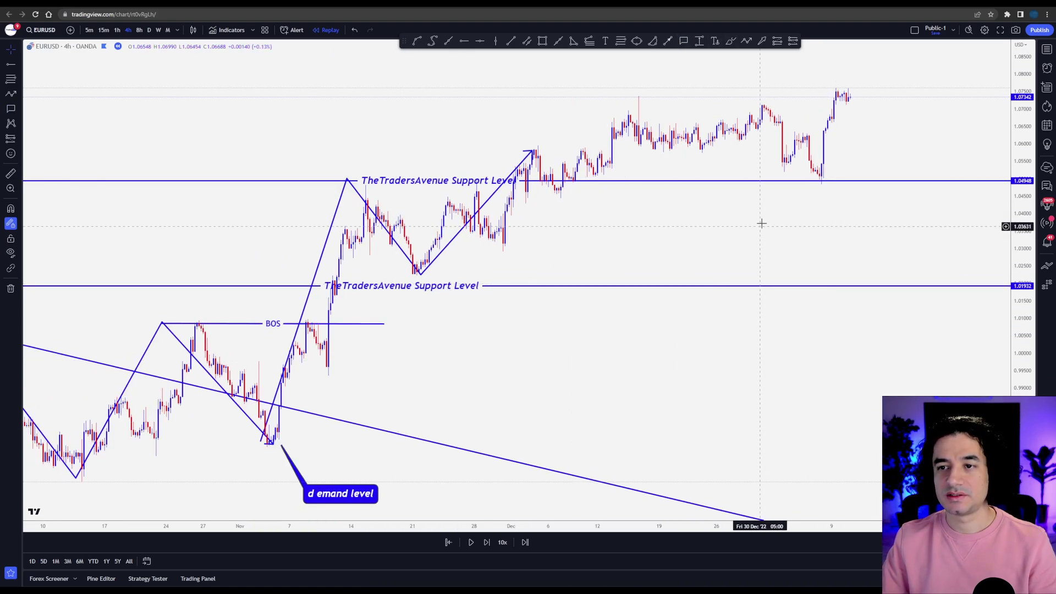
pyautogui.scroll(-3, 785, 220)
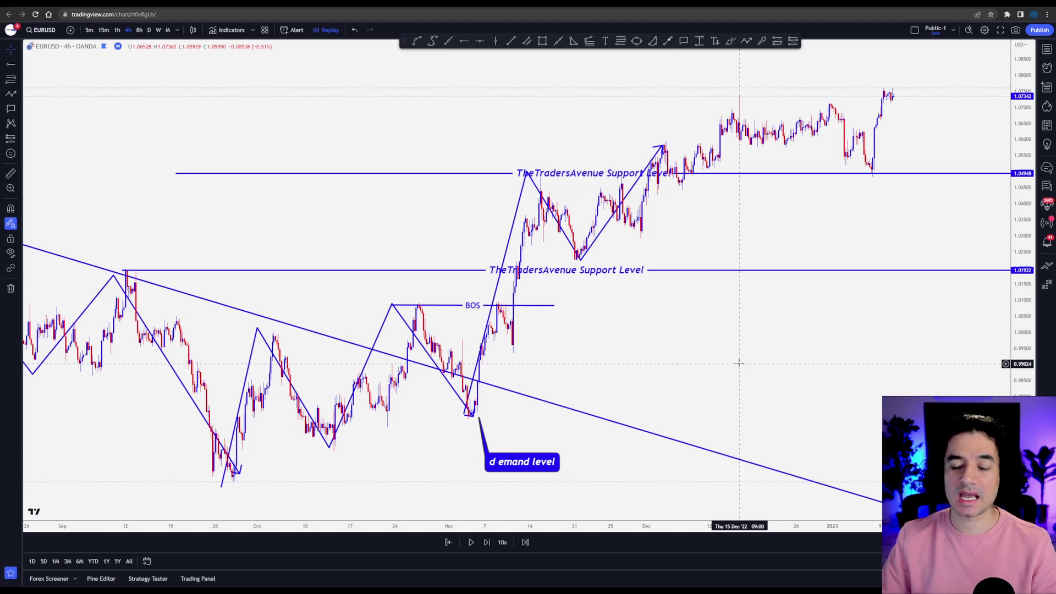
pyautogui.click(468, 544)
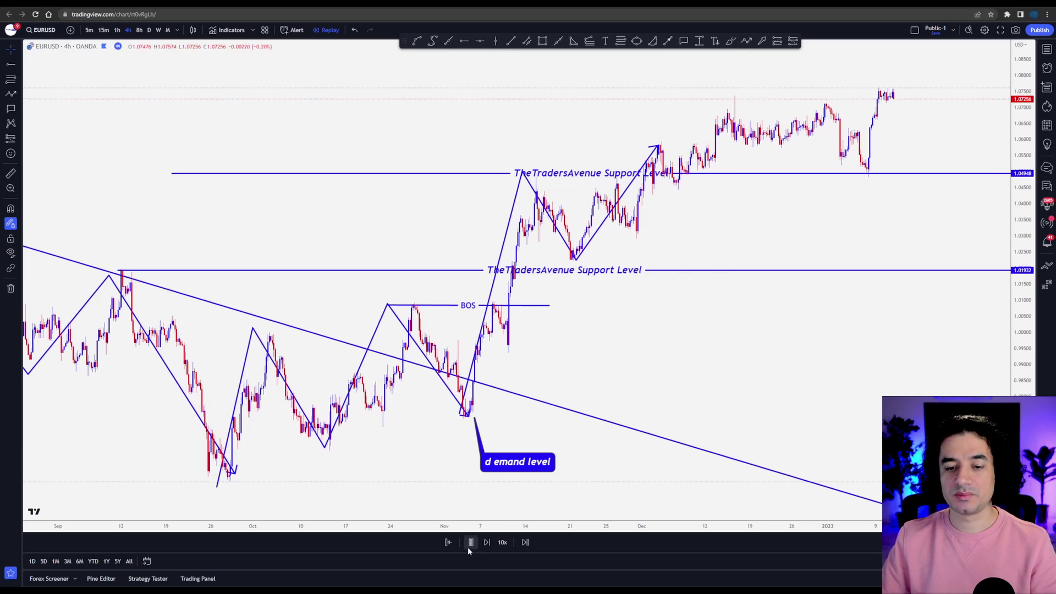
pyautogui.click(470, 544)
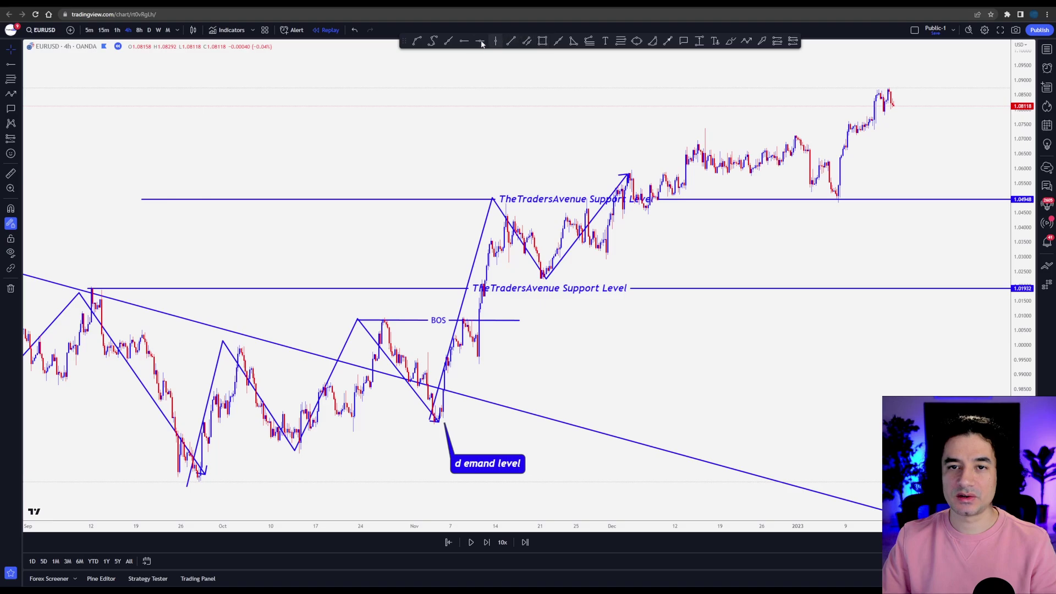
# Extend the zigzag to the mid-December 2022 high and continue it through the early-January low and 11 Jan 2023 high down to the 1.07336 ray
pyautogui.click(746, 40)
pyautogui.click(630, 175)
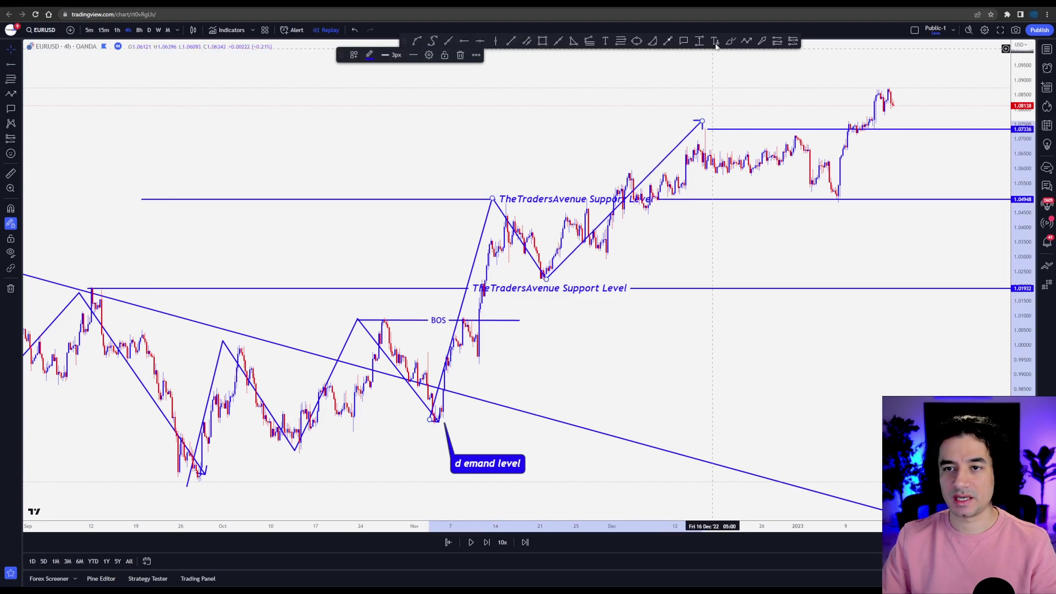
pyautogui.click(698, 119)
pyautogui.click(815, 200)
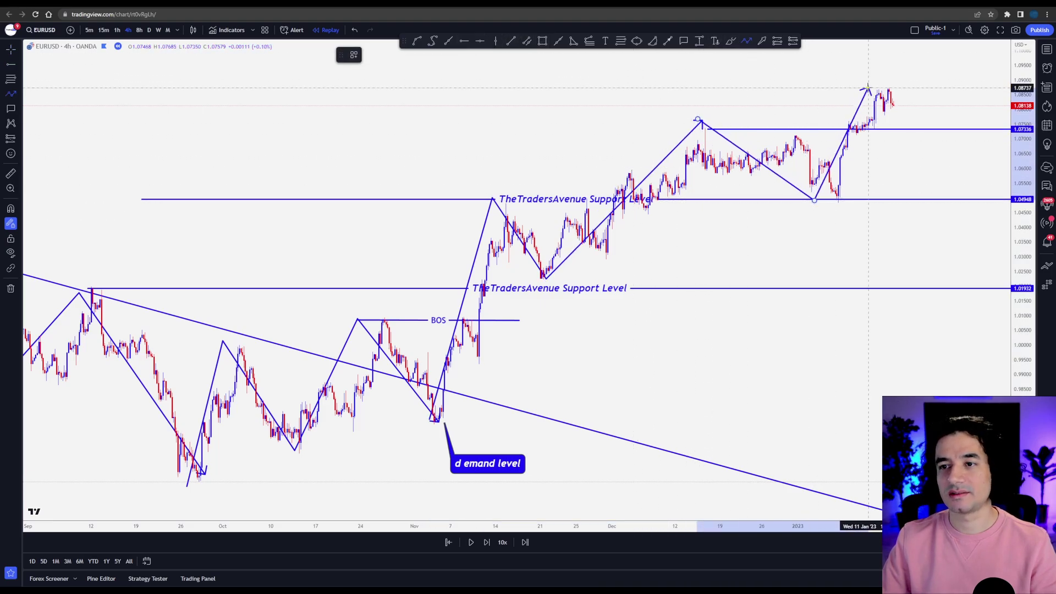
pyautogui.click(869, 88)
pyautogui.doubleClick(885, 128)
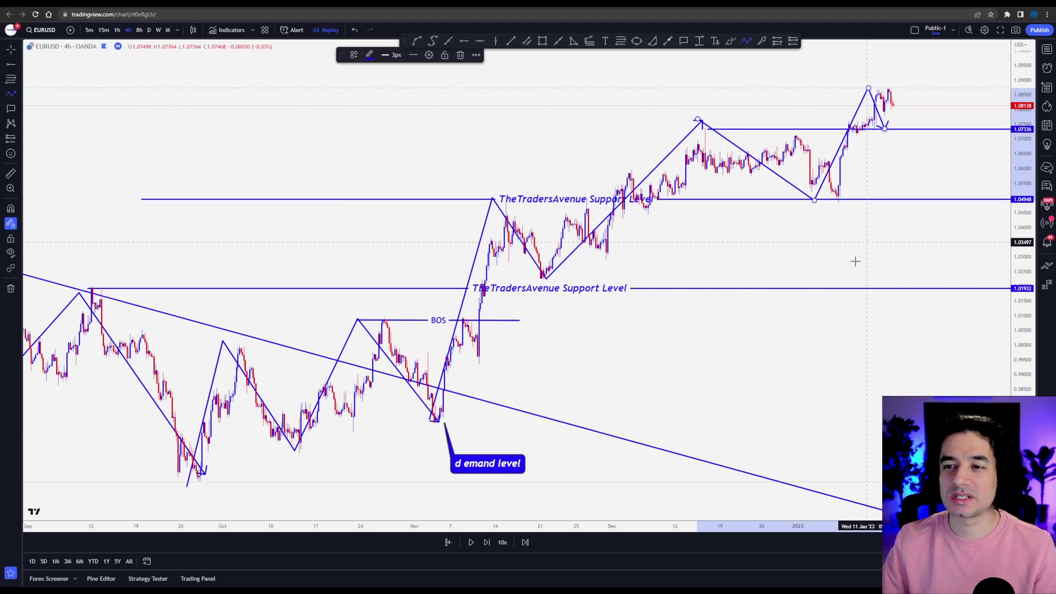
pyautogui.scroll(-5, 762, 381)
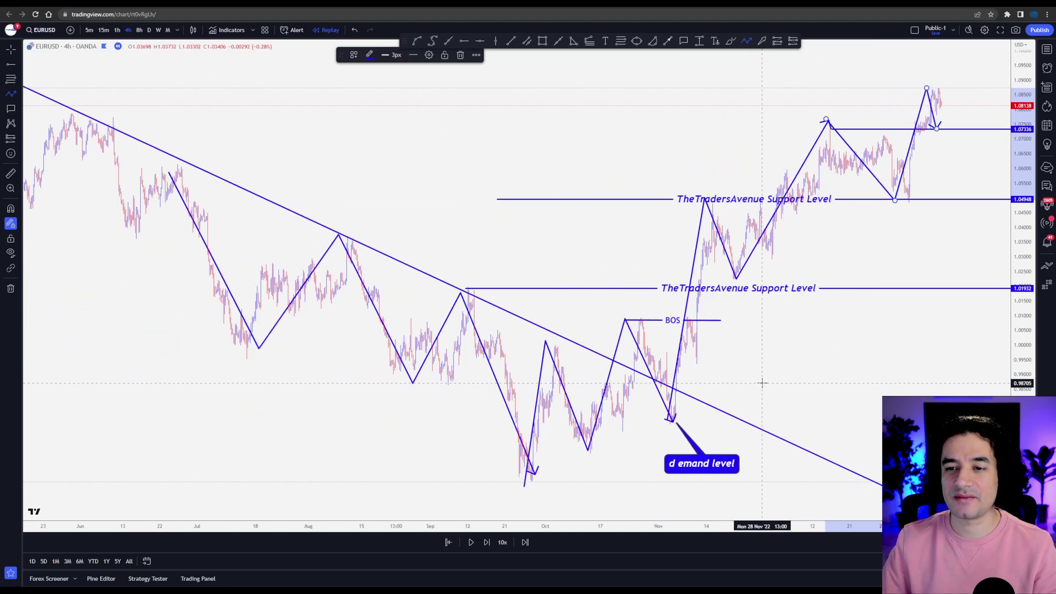
pyautogui.click(816, 266)
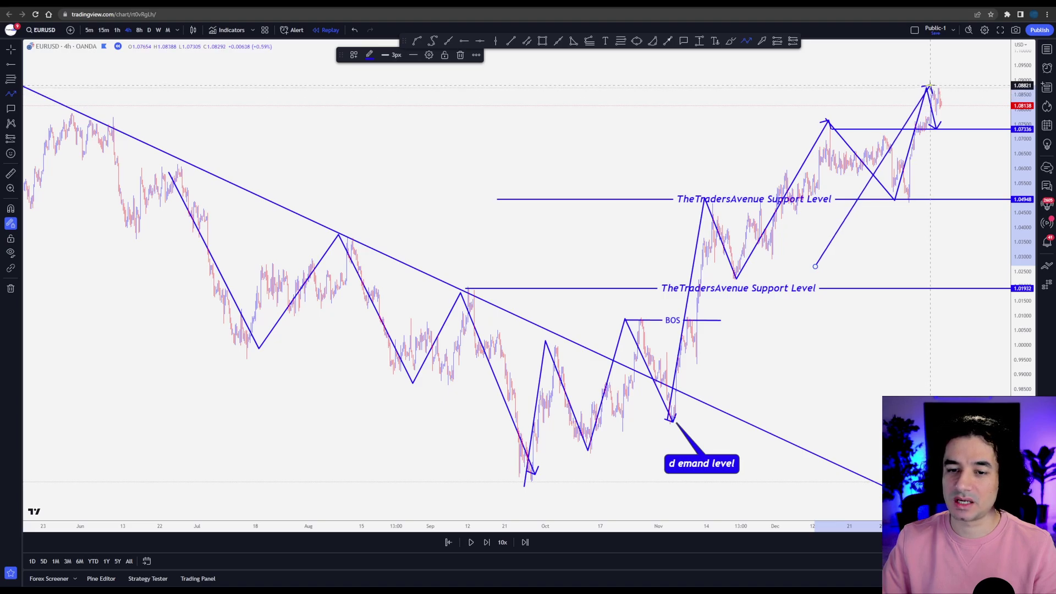
pyautogui.press('Escape')
pyautogui.rightClick(522, 284)
pyautogui.press('Escape')
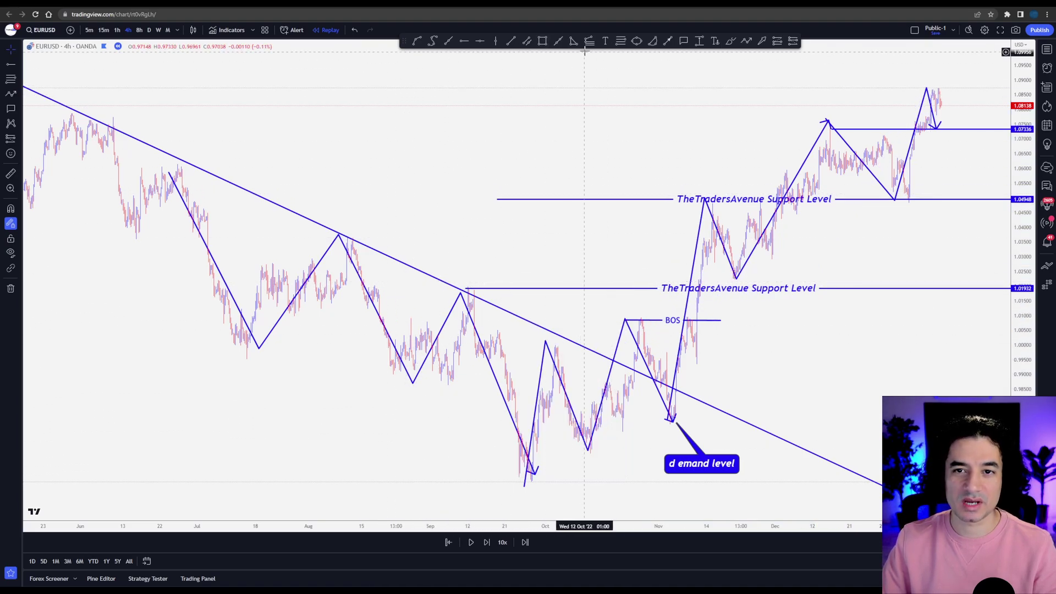
pyautogui.scroll(-5, 401, 143)
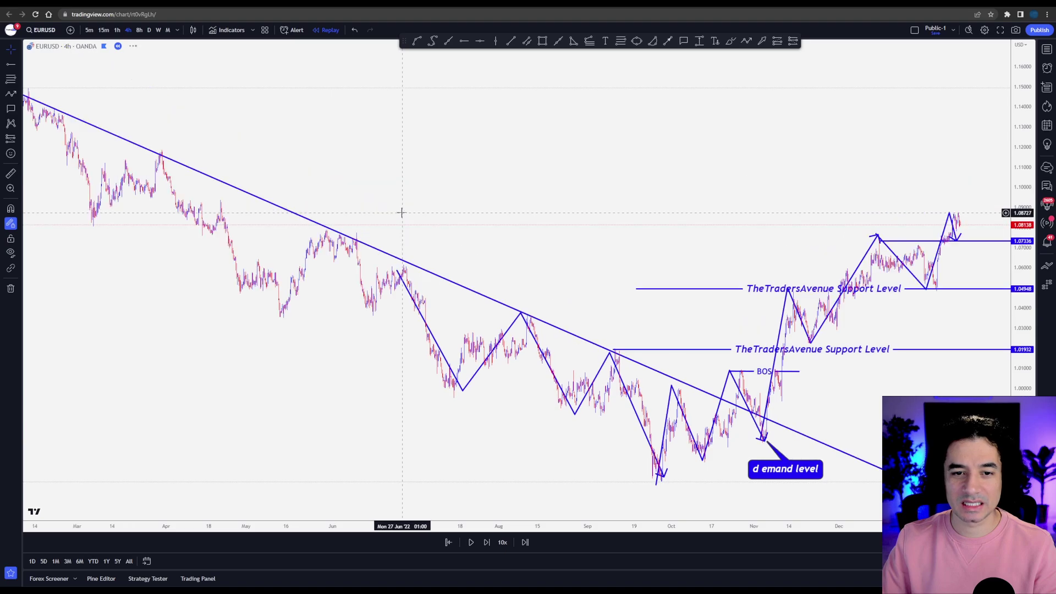
pyautogui.scroll(5, 420, 230)
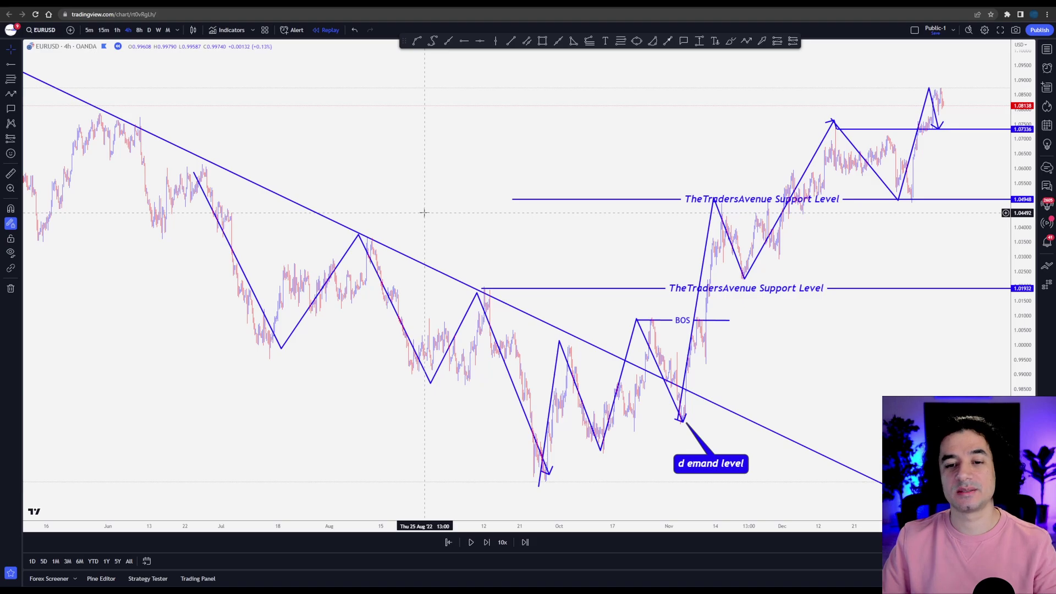
pyautogui.scroll(2, 424, 213)
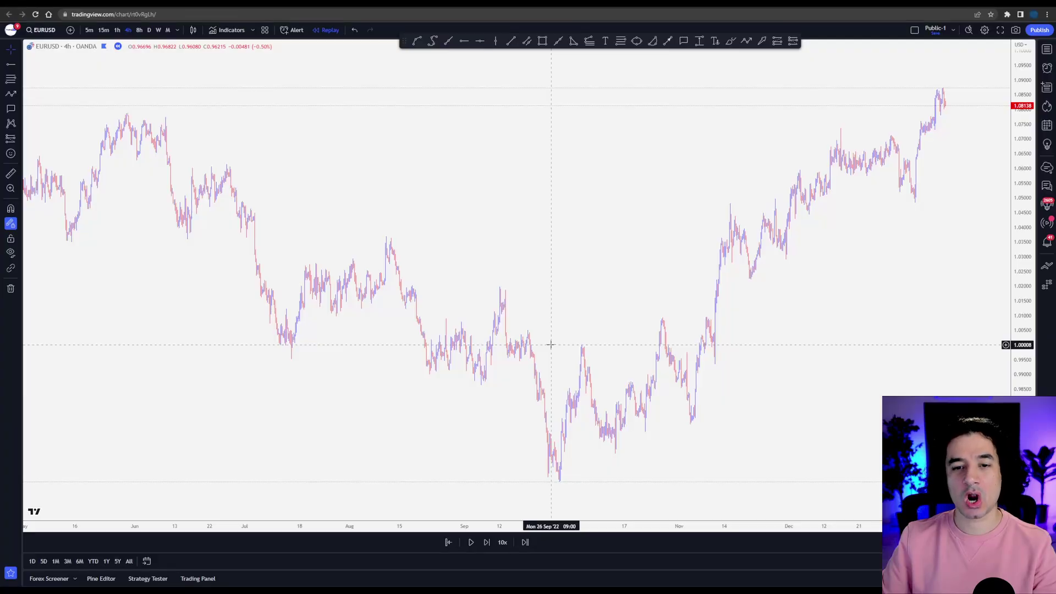
pyautogui.rightClick(529, 276)
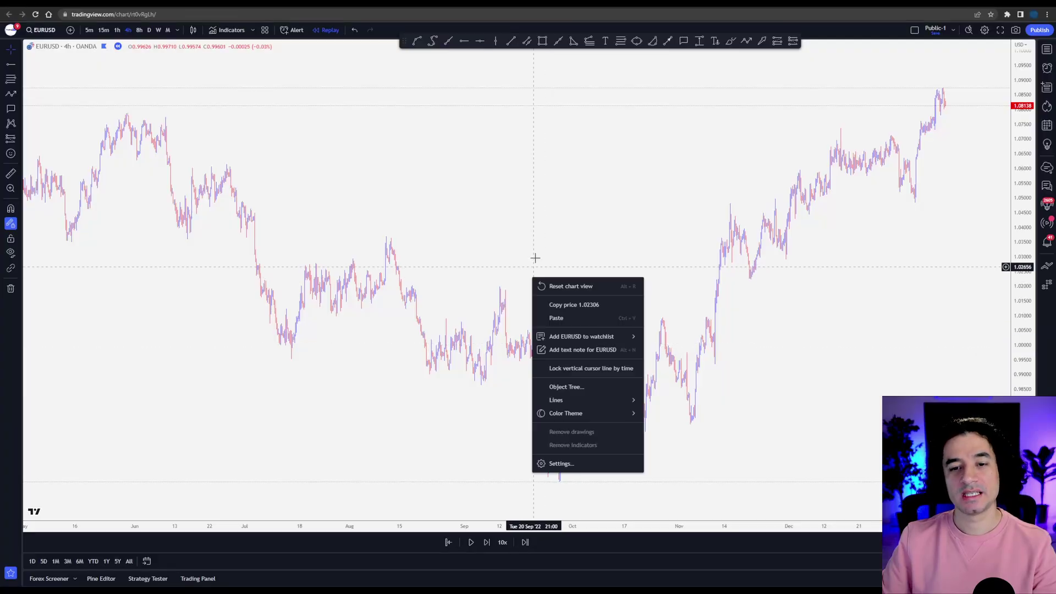
pyautogui.click(490, 177)
# Move the first two points of the falling zigzag path onto the late-March 2022 high and the mid-May low
pyautogui.moveTo(490, 177); pyautogui.dragTo(780, 179)
pyautogui.scroll(2, 623, 226)
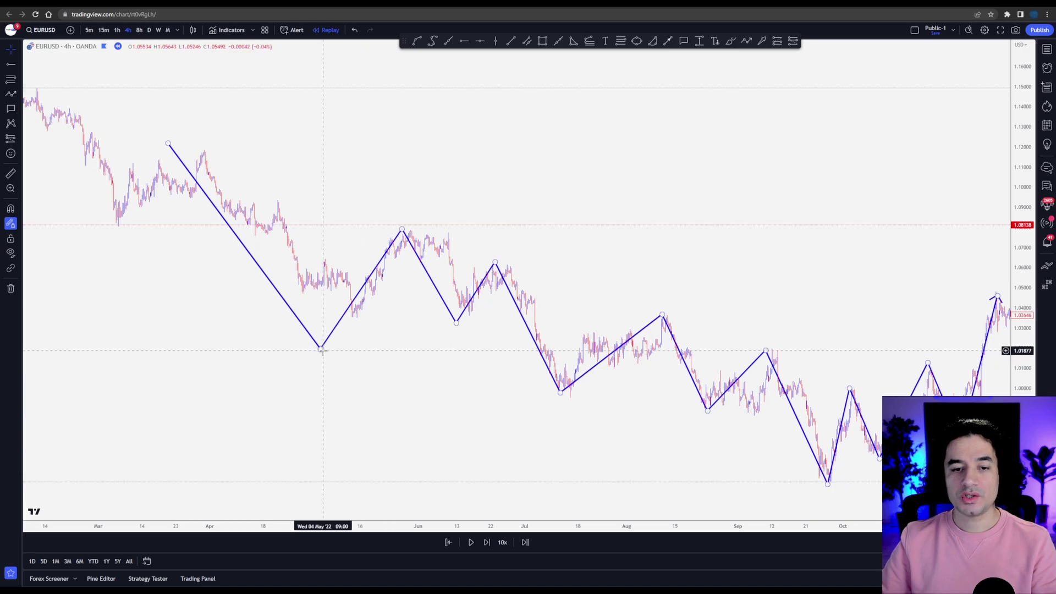
pyautogui.moveTo(320, 350); pyautogui.dragTo(349, 324)
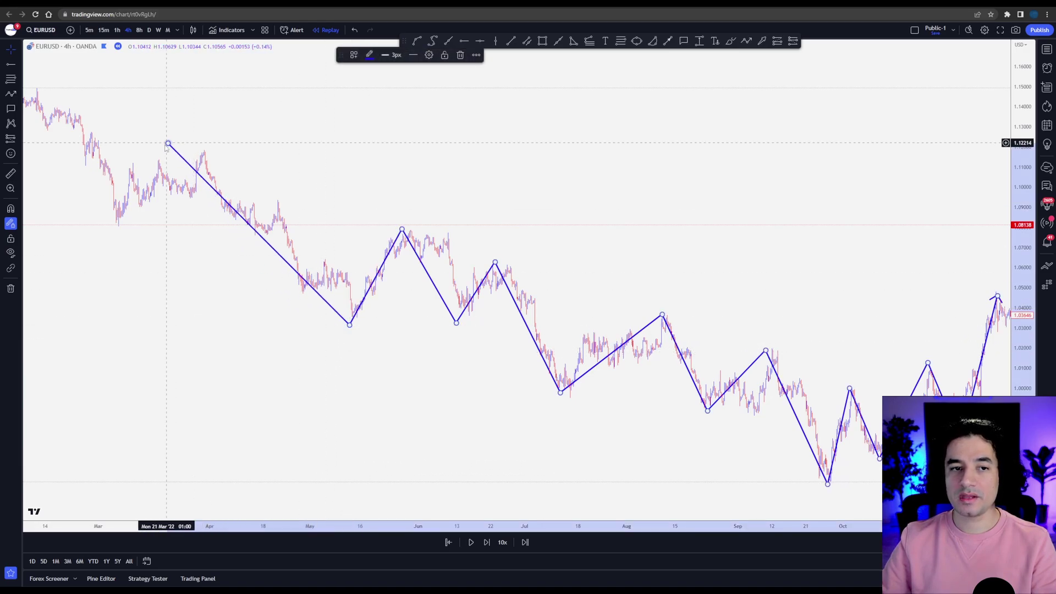
pyautogui.moveTo(167, 144); pyautogui.dragTo(205, 150)
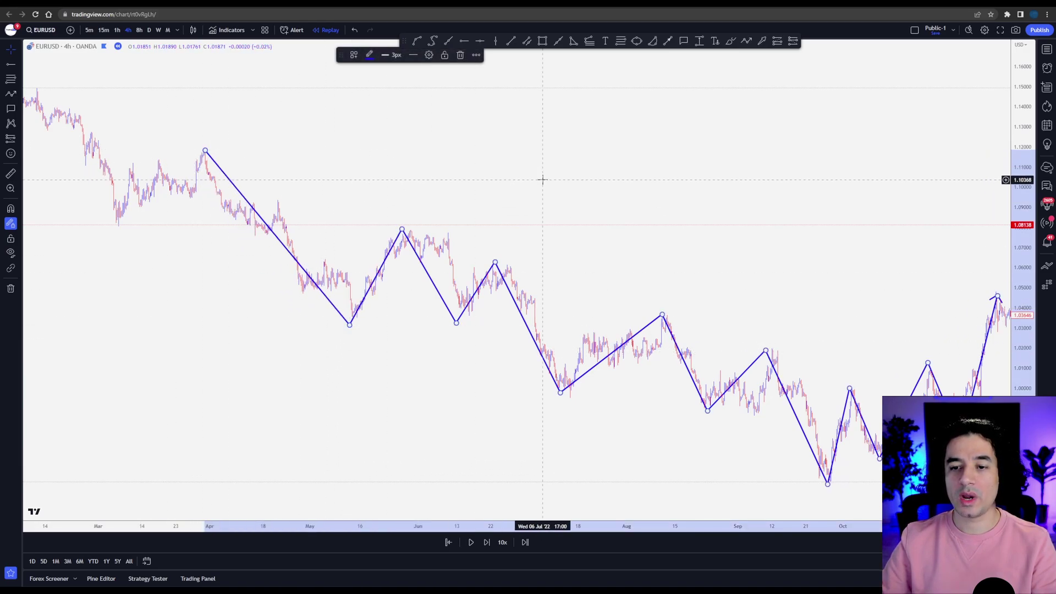
pyautogui.click(543, 179)
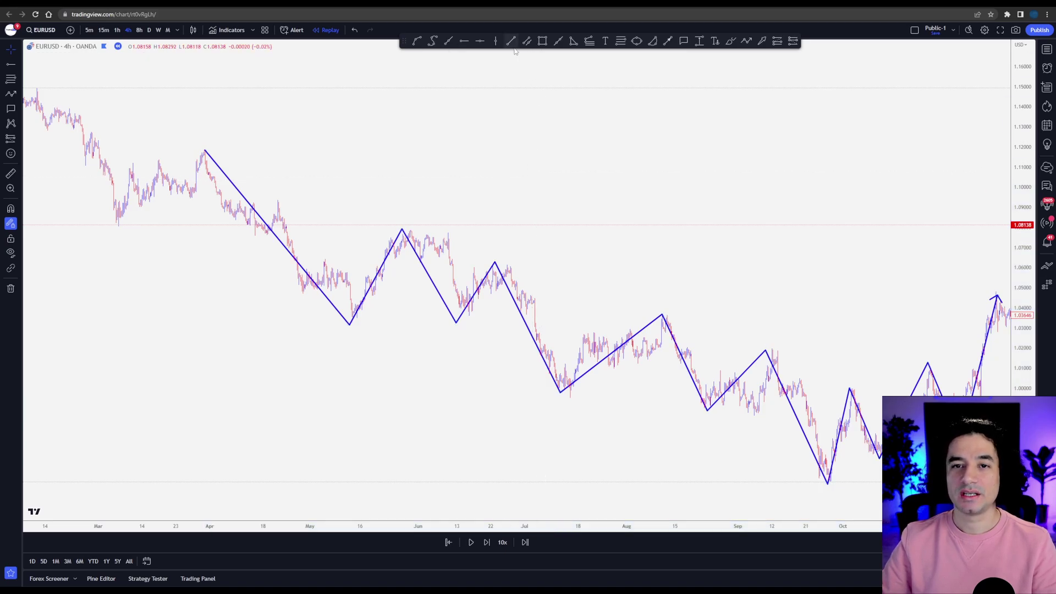
# Place horizontal rays at the late-May and late-June 2022 zigzag highs with the Swing template
pyautogui.click(403, 231)
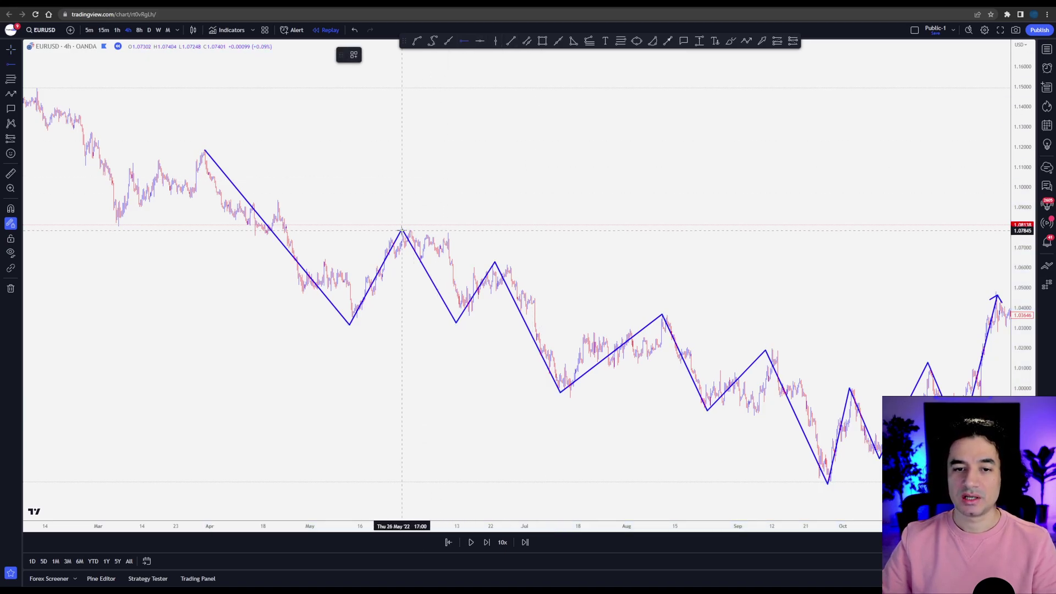
pyautogui.click(402, 230)
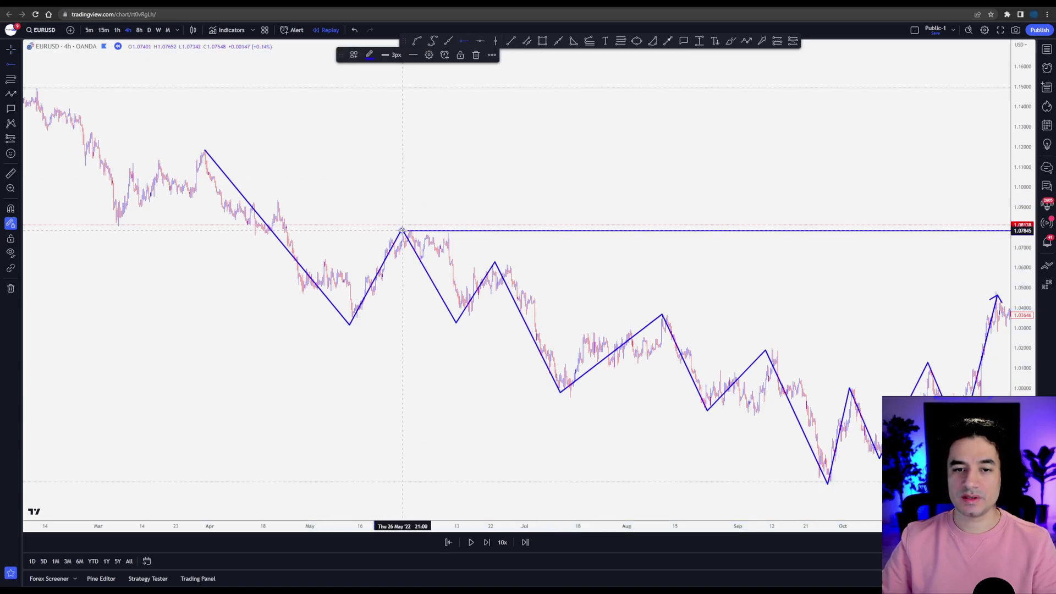
pyautogui.click(496, 261)
pyautogui.click(353, 54)
pyautogui.click(385, 128)
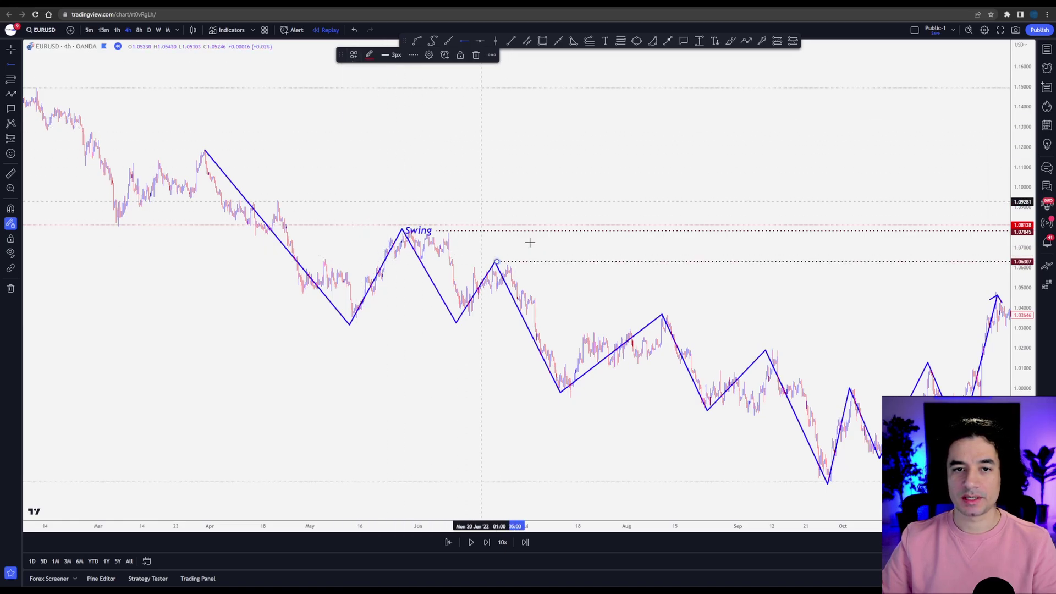
# Place horizontal rays at the August and 8 Sep 2022 zigzag highs and apply the Swing template to each
pyautogui.click(654, 312)
pyautogui.click(354, 54)
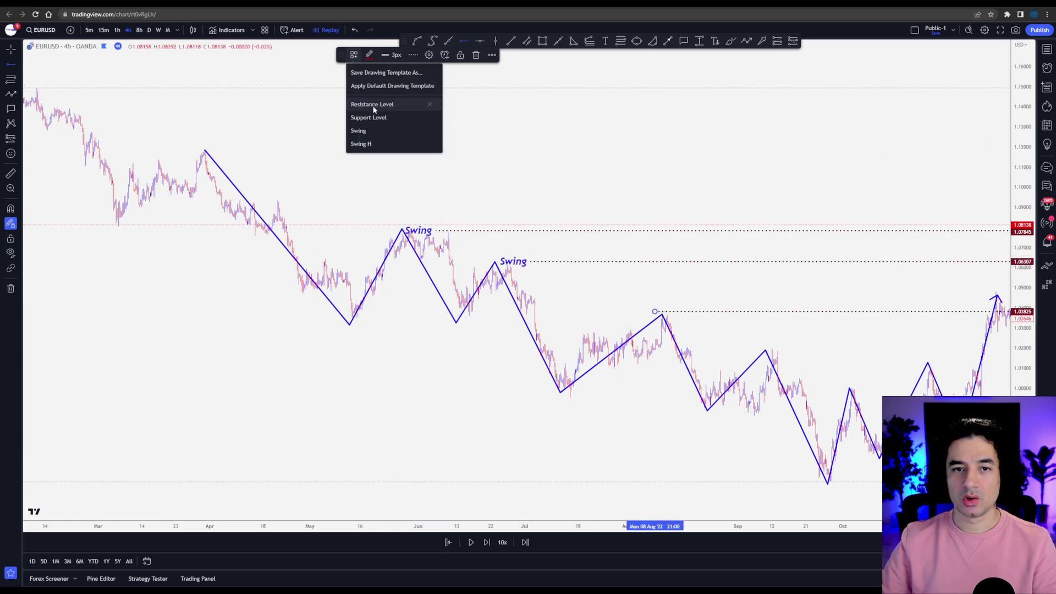
pyautogui.click(377, 131)
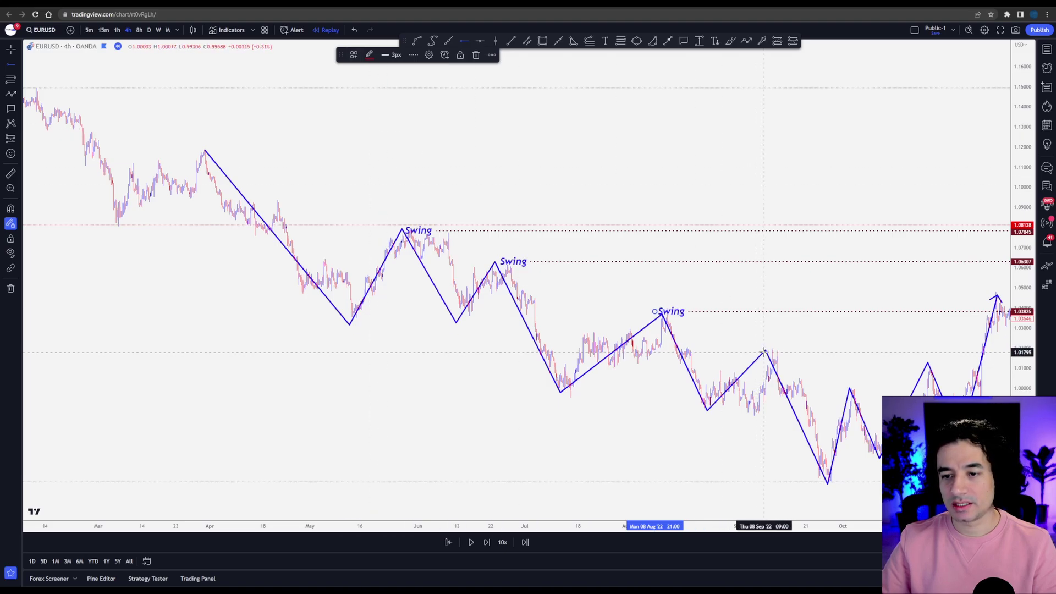
pyautogui.click(764, 349)
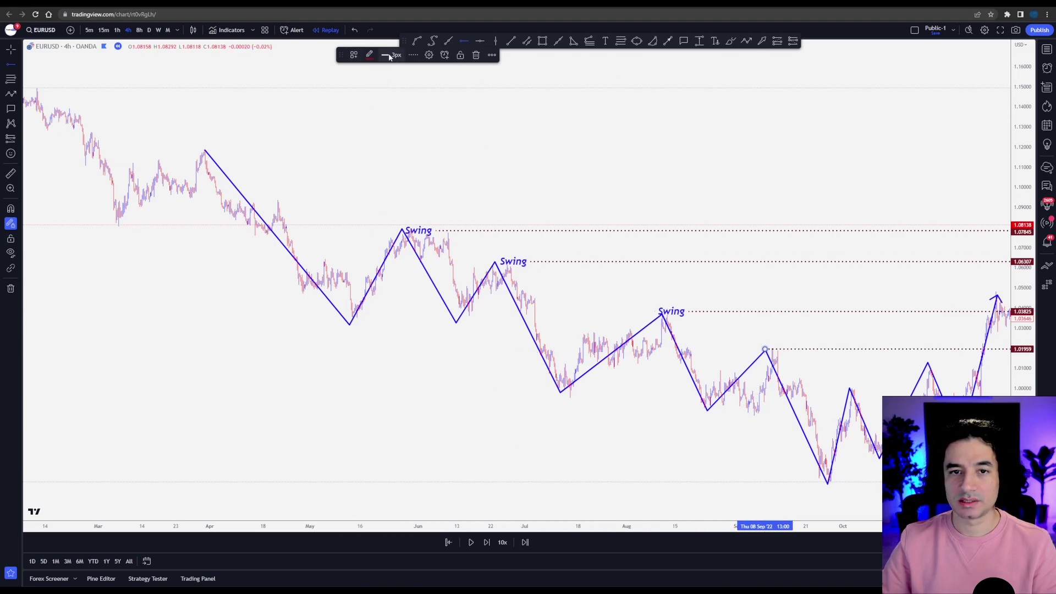
pyautogui.click(353, 55)
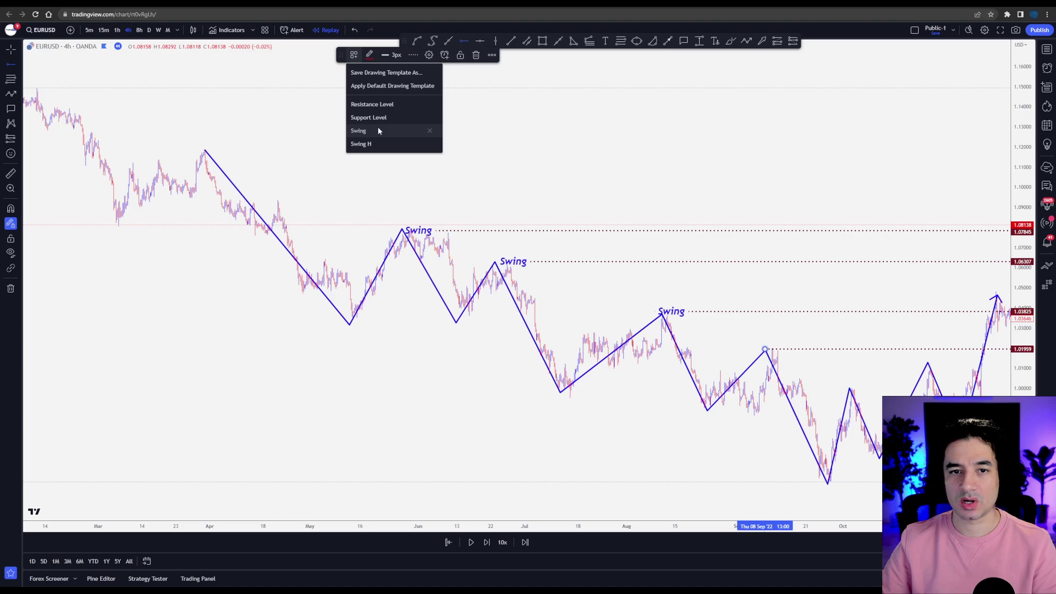
pyautogui.click(378, 131)
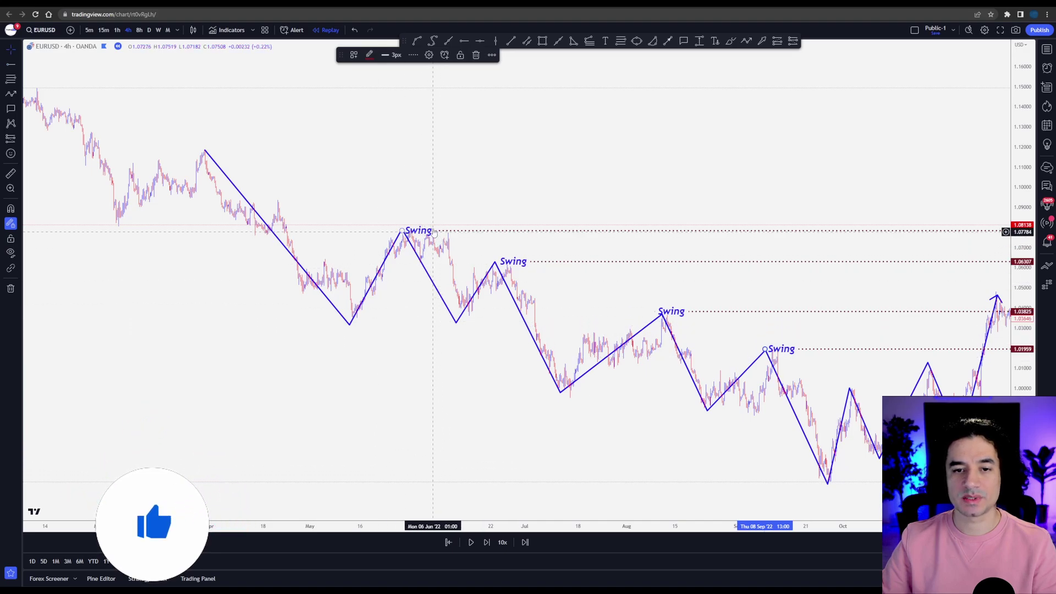
pyautogui.click(747, 41)
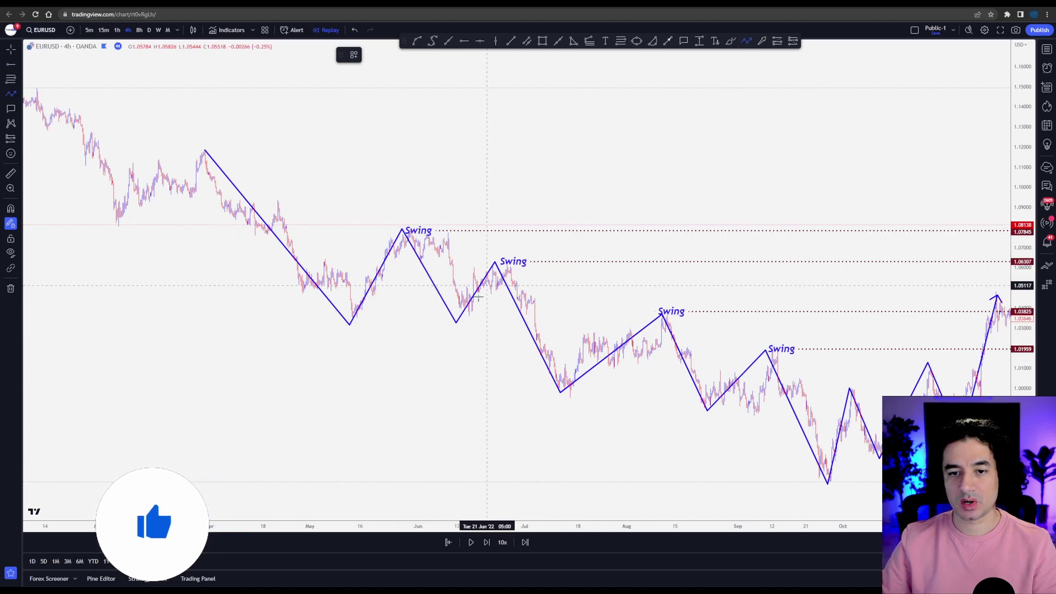
pyautogui.click(461, 323)
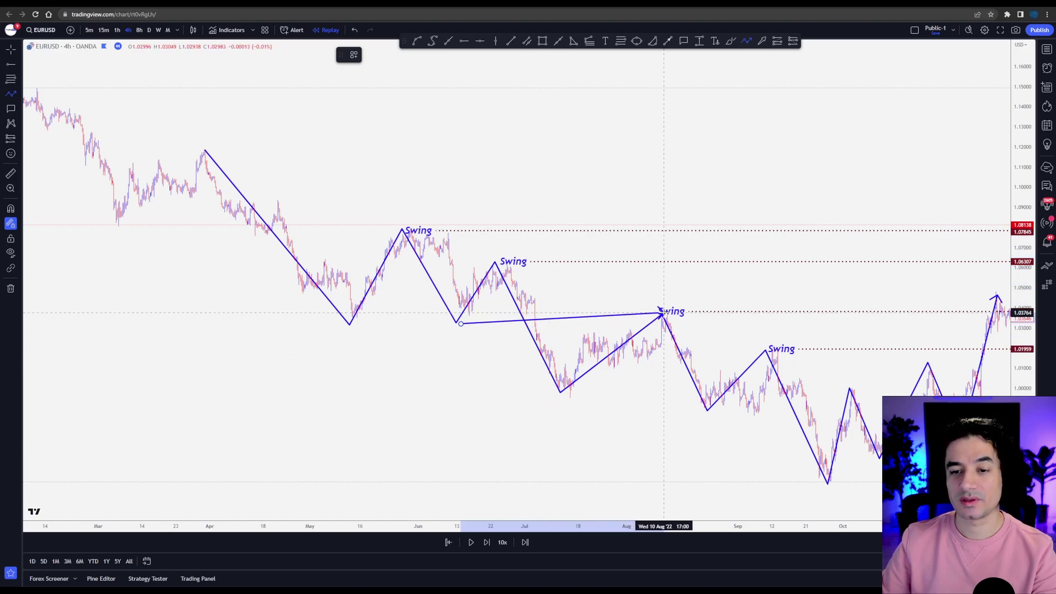
pyautogui.press('Escape')
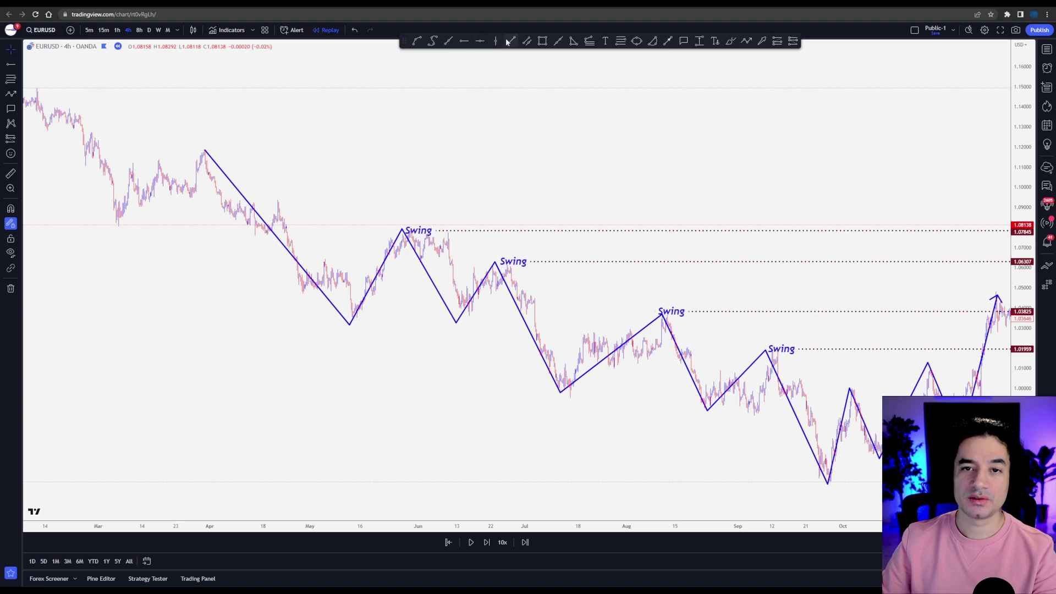
# Draw a near-horizontal trend line from the mid-May 2022 low to about 22 Aug 2022 and apply the Swing template
pyautogui.click(509, 41)
pyautogui.click(349, 320)
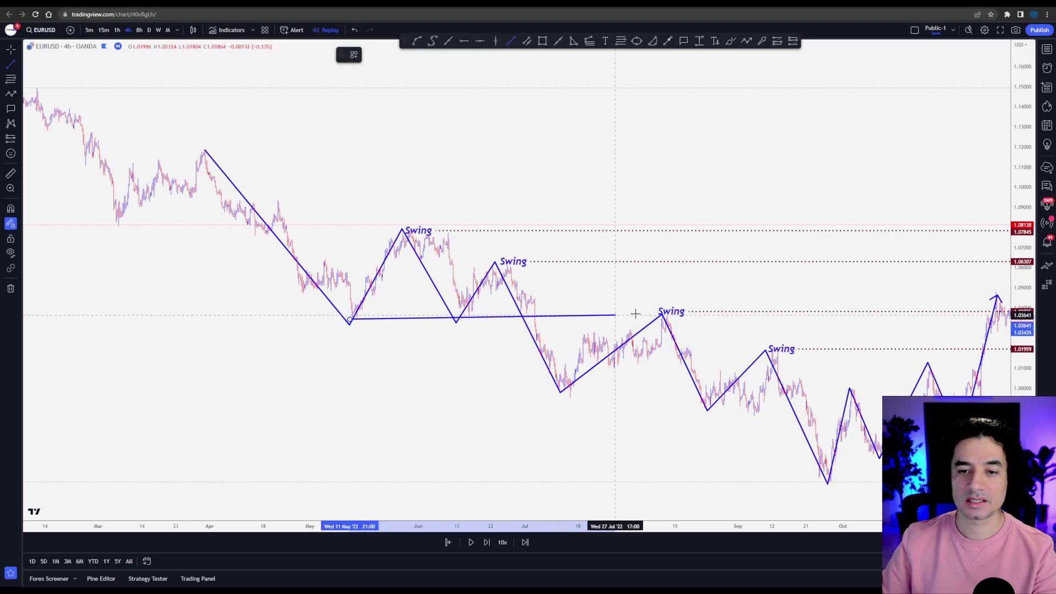
pyautogui.click(703, 318)
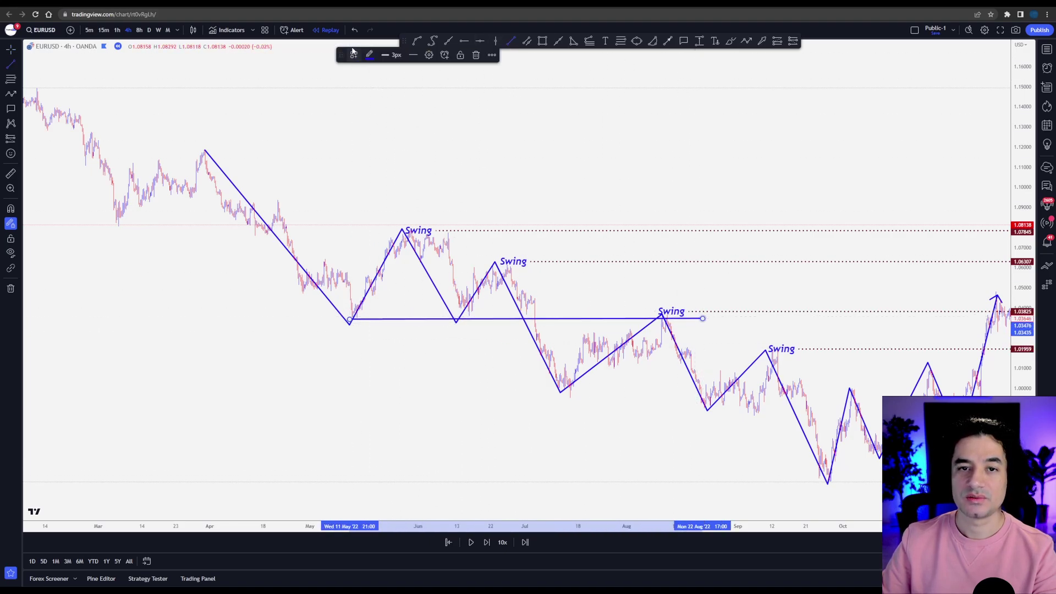
pyautogui.click(354, 55)
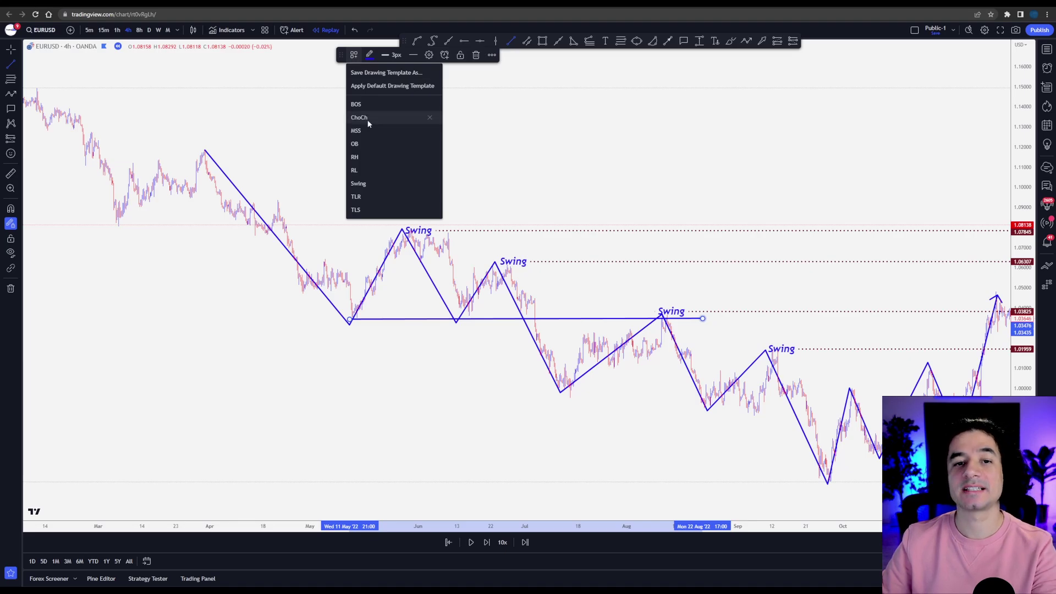
pyautogui.click(358, 183)
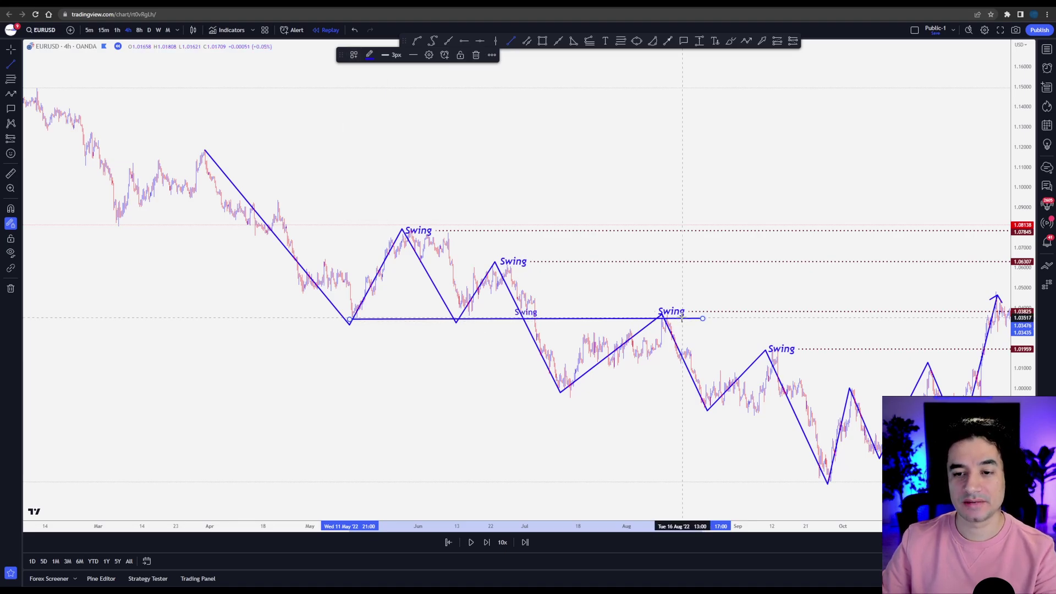
# Draw near-horizontal trend lines from the mid-July 2022 low to about 21 Sep and from the early-March low to about 30 Jun
pyautogui.click(553, 391)
pyautogui.click(809, 392)
pyautogui.scroll(-2, 212, 236)
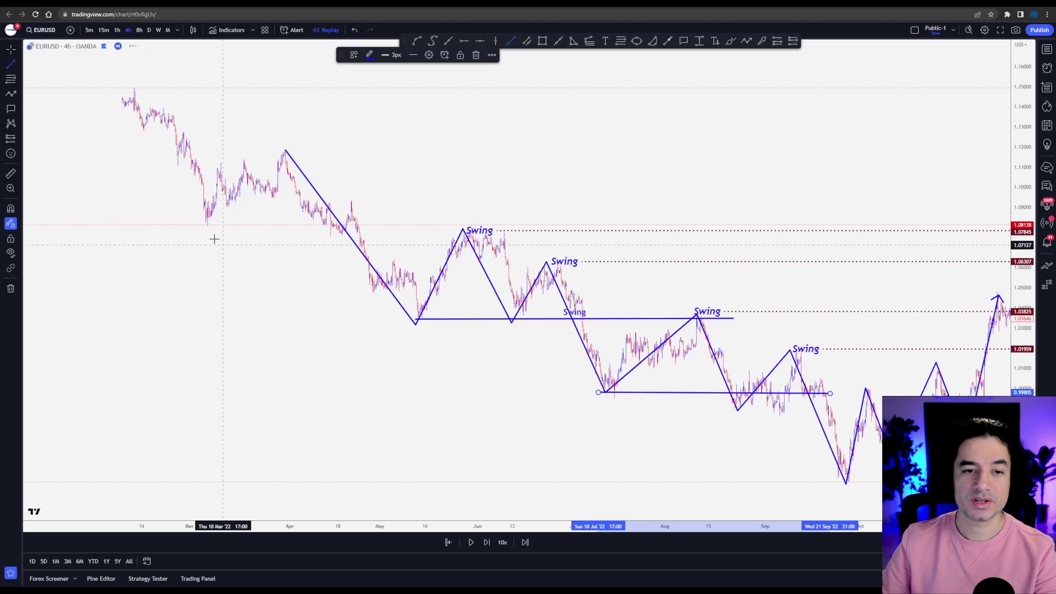
pyautogui.click(202, 226)
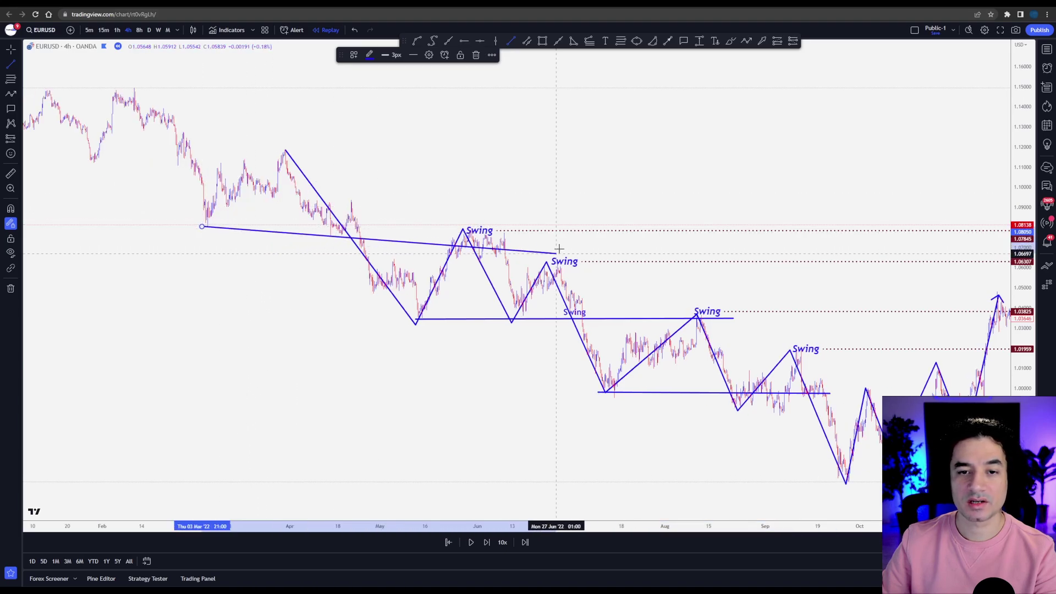
pyautogui.click(572, 226)
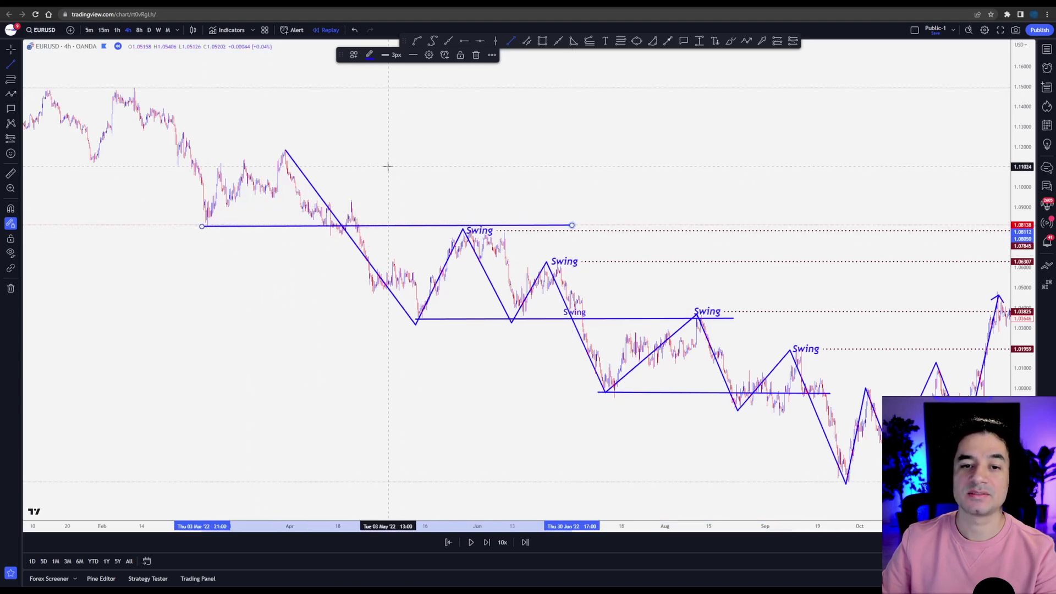
# Draw a horizontal trend line at 1.11373 along the late-January 2022 low, from 18 Jan to 3 May 2022
pyautogui.scroll(-1, 388, 166)
pyautogui.click(157, 160)
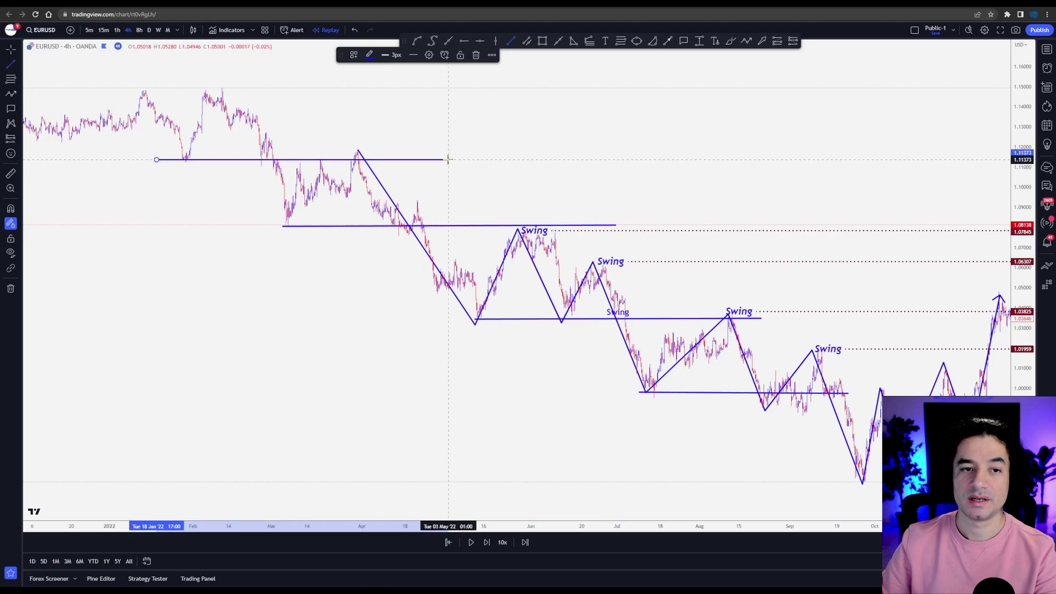
pyautogui.click(449, 159)
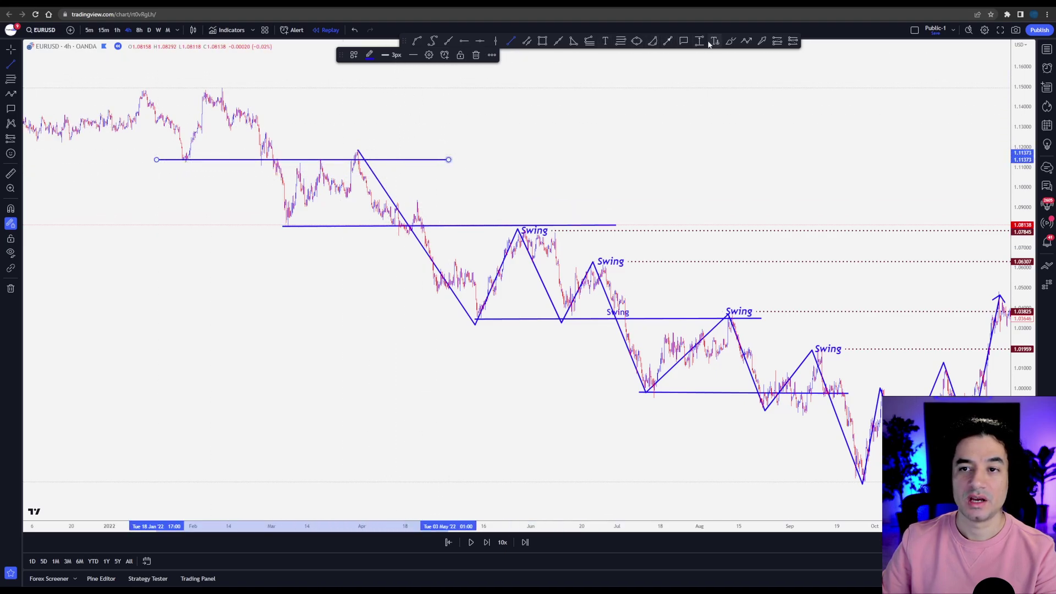
# Add a callout reading POI that points to the 1.11373 line at mid-March 2022, and position its label just above
pyautogui.click(684, 41)
pyautogui.moveTo(315, 160); pyautogui.dragTo(353, 95)
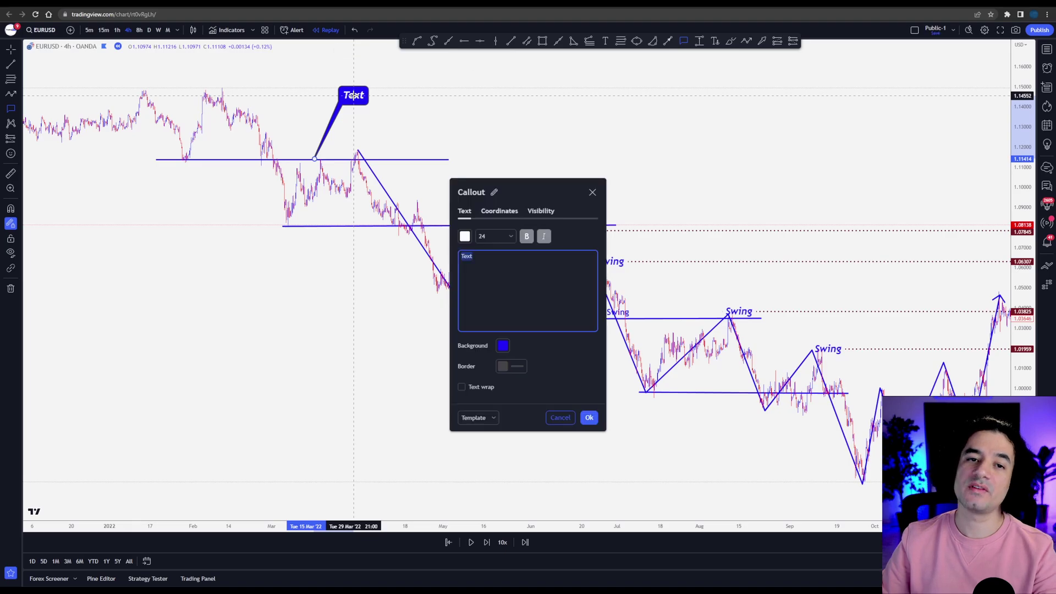
pyautogui.write('POI')
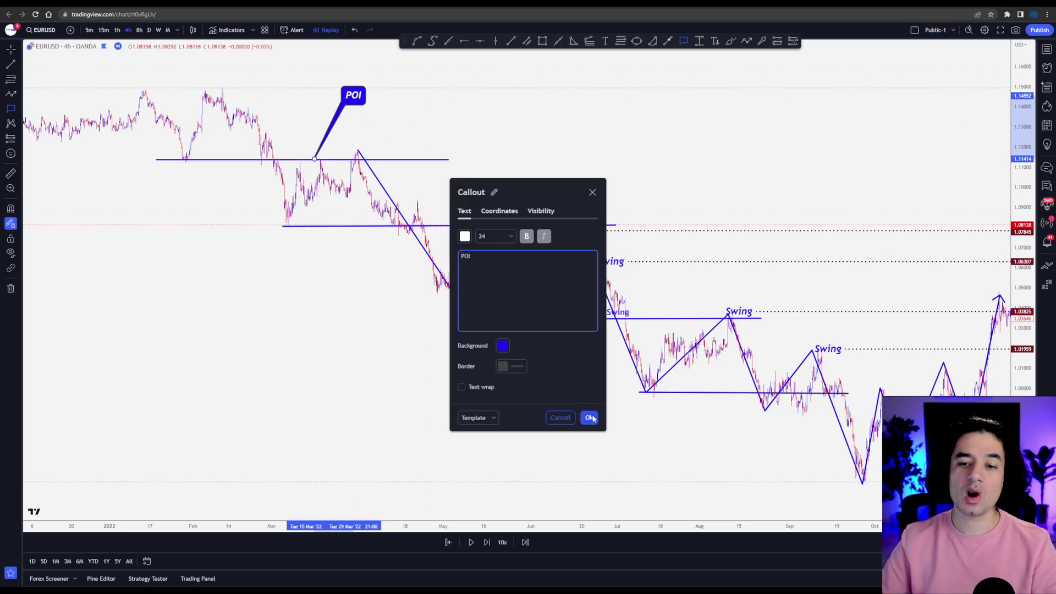
pyautogui.click(590, 418)
pyautogui.moveTo(365, 103); pyautogui.dragTo(342, 110)
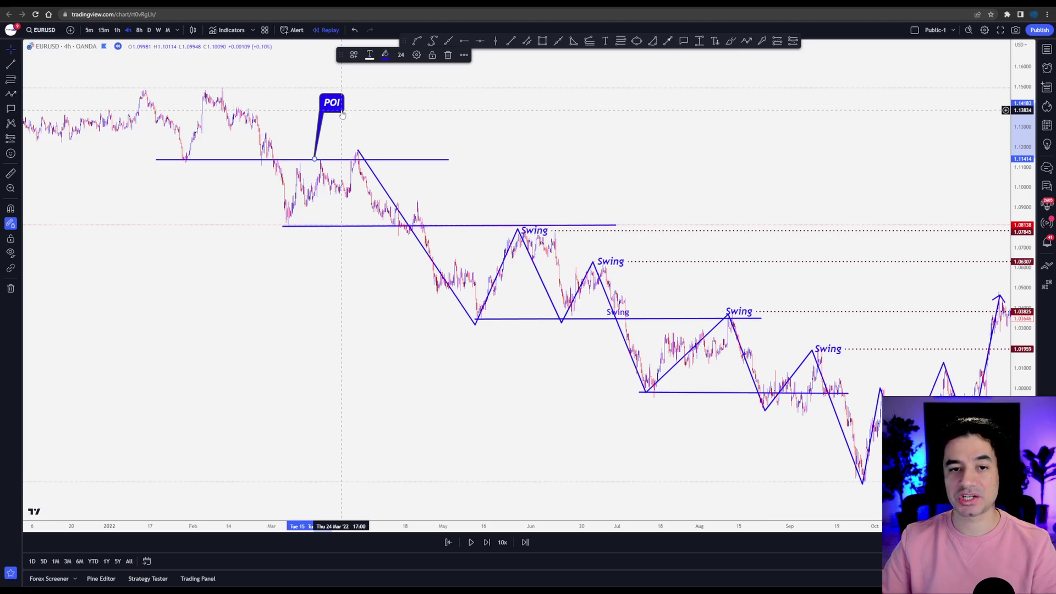
pyautogui.click(699, 41)
pyautogui.click(337, 159)
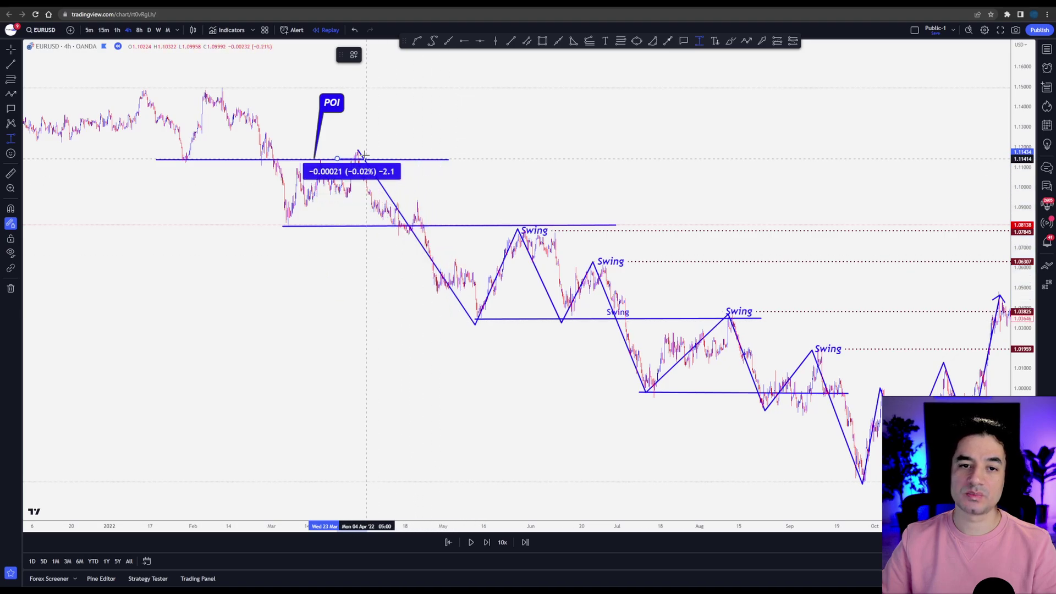
pyautogui.press('Escape')
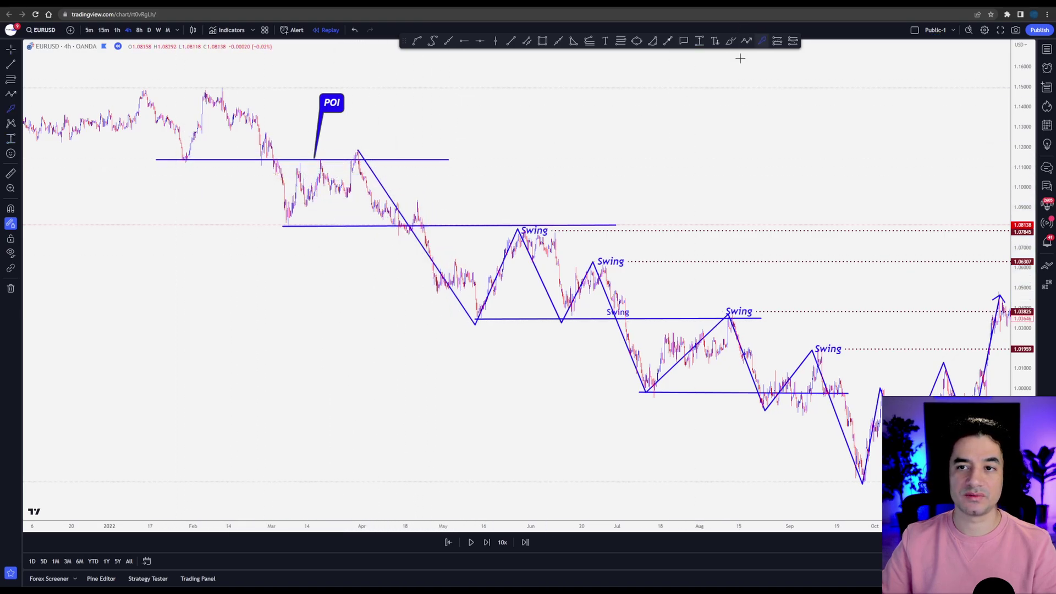
pyautogui.click(146, 266)
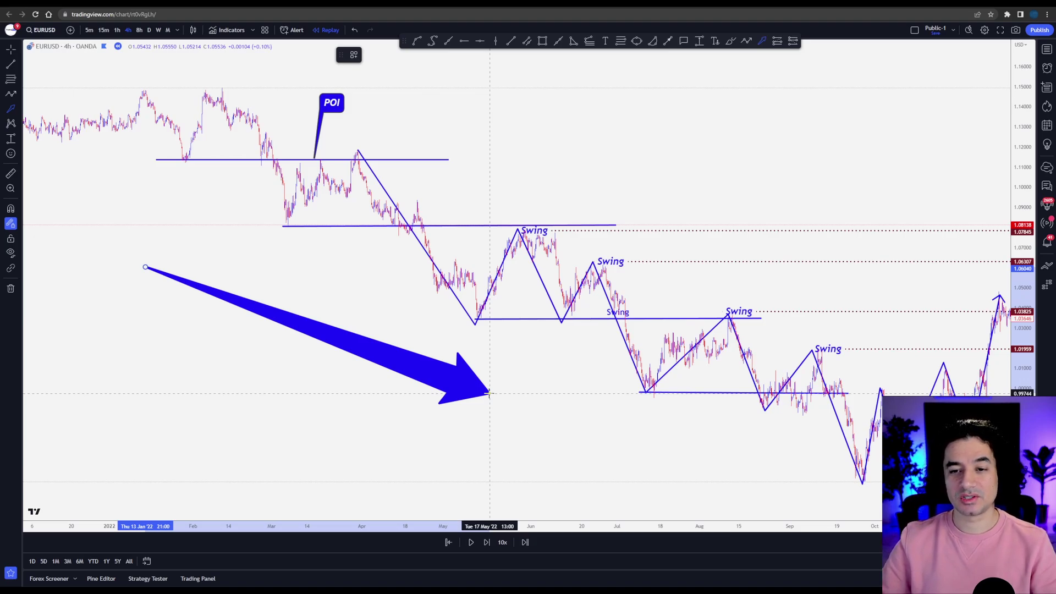
pyautogui.scroll(3, 725, 378)
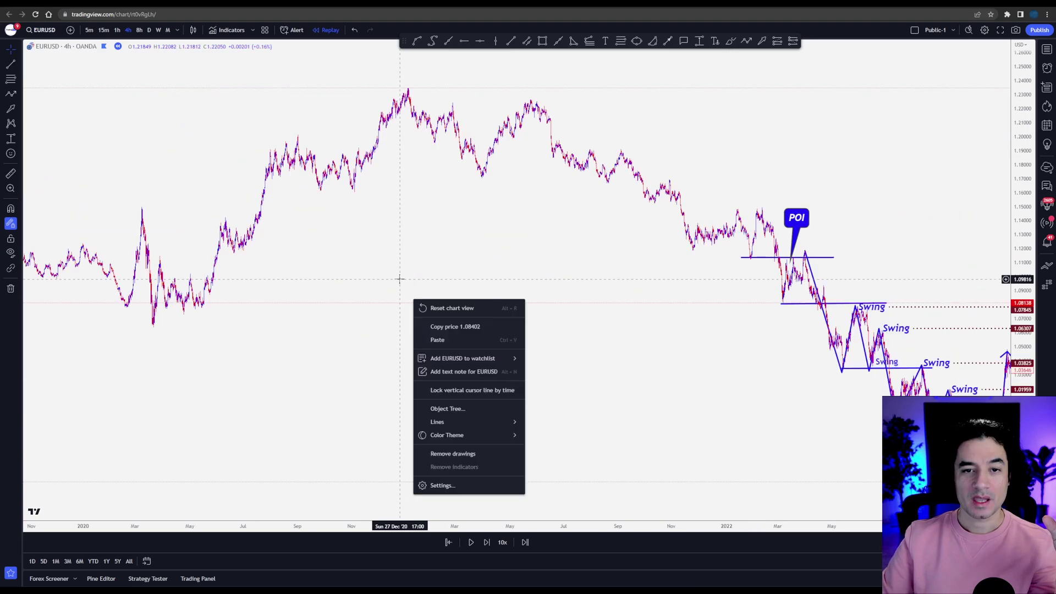
pyautogui.click(400, 279)
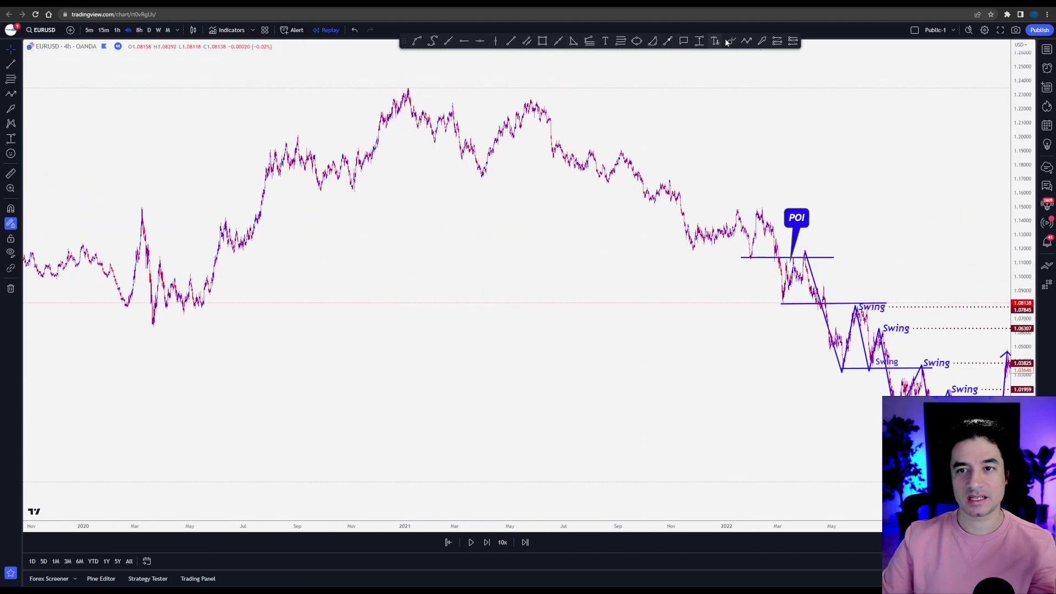
# Draw a zigzag path from mid-June 2020 through the late-August and December 2020 and May 2021 highs, ending in mid-August 2021
pyautogui.click(746, 40)
pyautogui.click(228, 245)
pyautogui.click(290, 136)
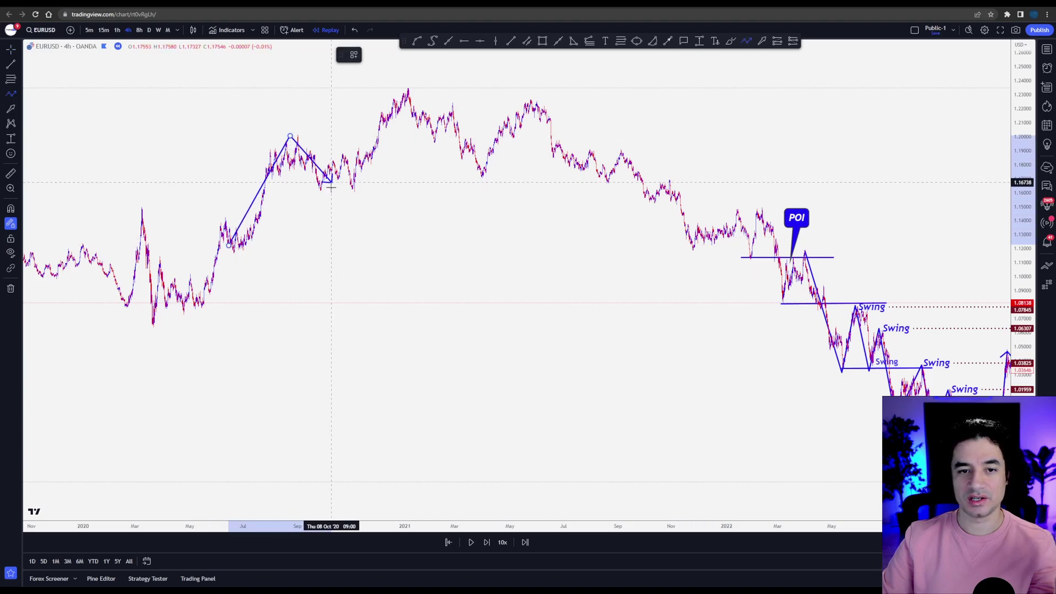
pyautogui.click(332, 191)
pyautogui.click(390, 92)
pyautogui.click(481, 176)
pyautogui.click(528, 94)
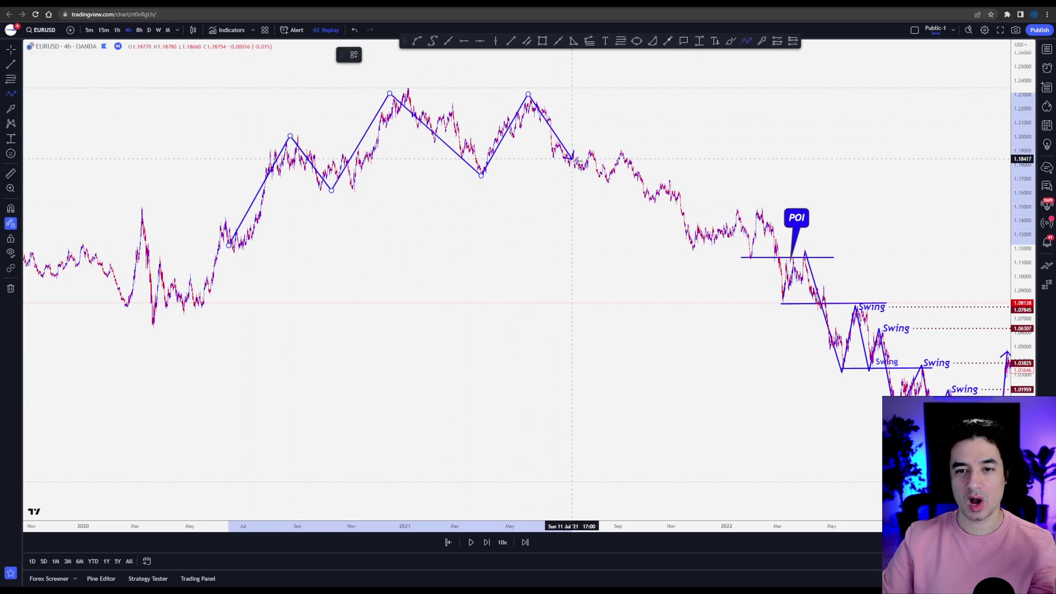
pyautogui.doubleClick(599, 181)
pyautogui.rightClick(546, 156)
# Place an anchored text below the November 2022 rally and apply the UP template, reading "The right side is ↑"
pyautogui.scroll(3, 880, 224)
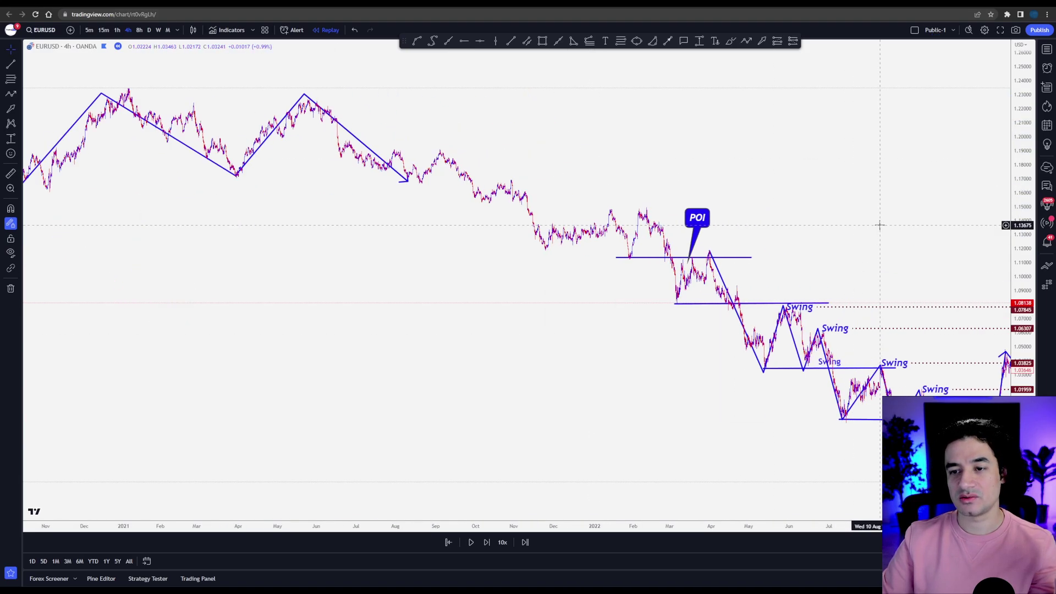
pyautogui.scroll(5, 879, 225)
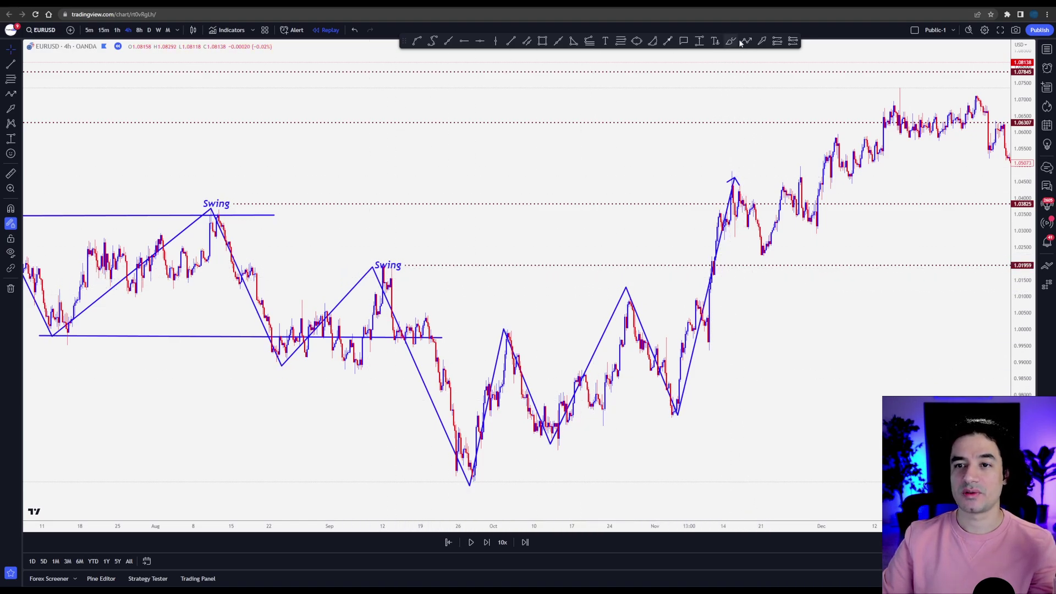
pyautogui.click(715, 40)
pyautogui.click(742, 366)
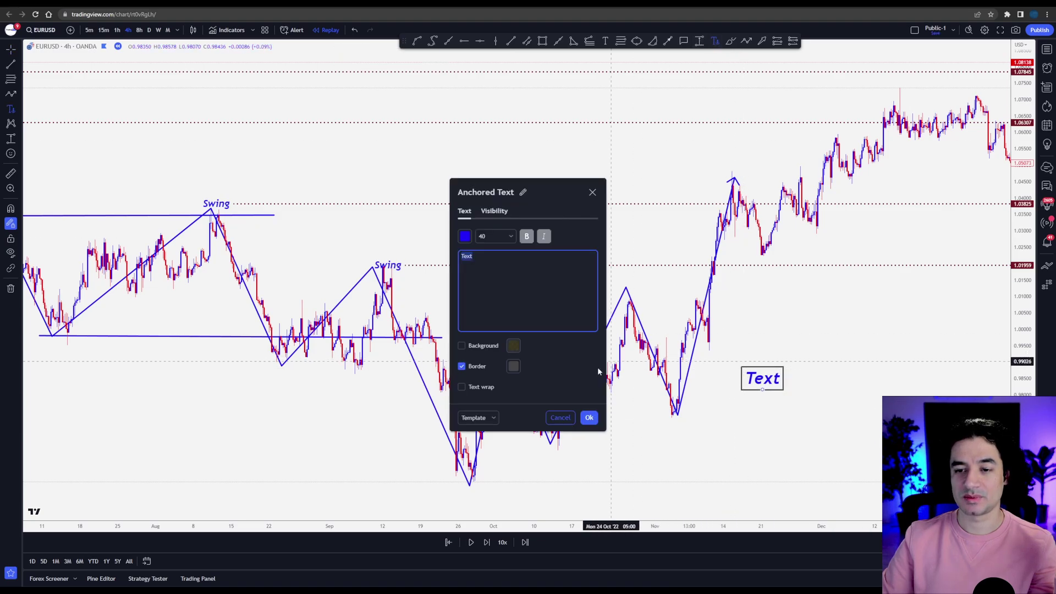
pyautogui.click(474, 418)
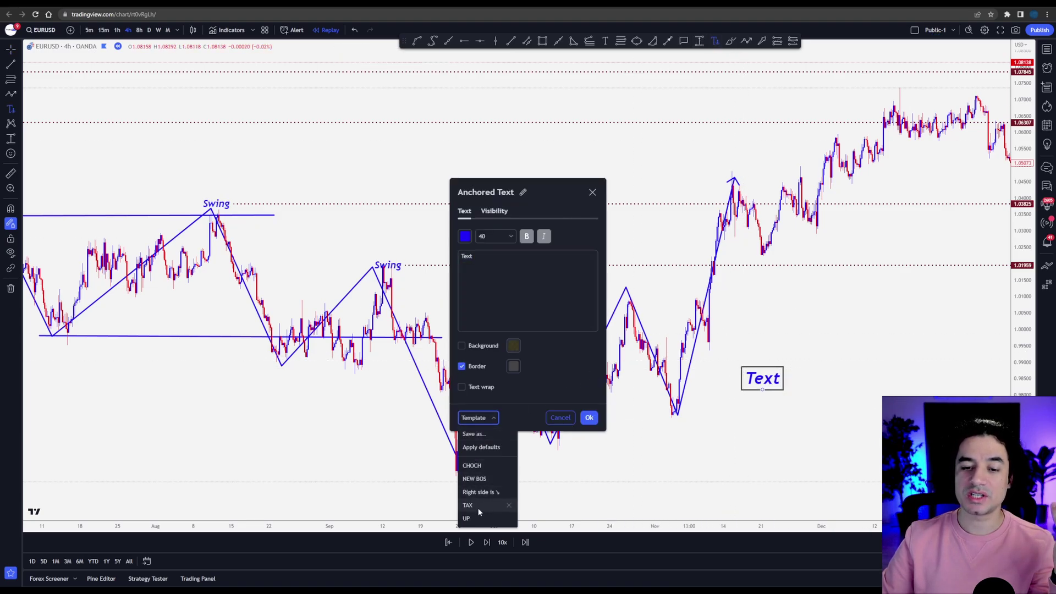
pyautogui.click(473, 518)
pyautogui.click(589, 417)
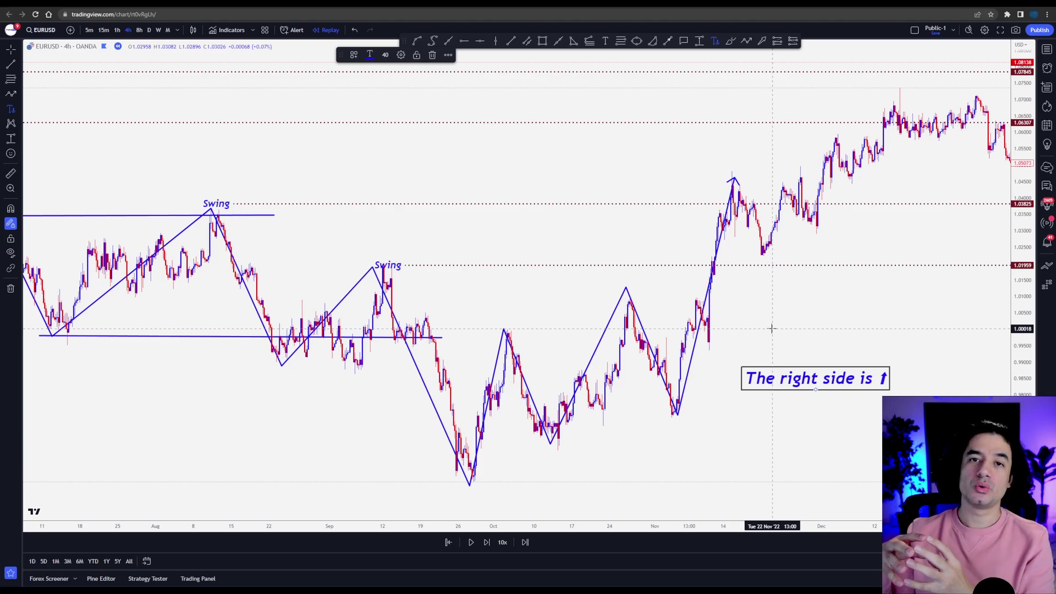